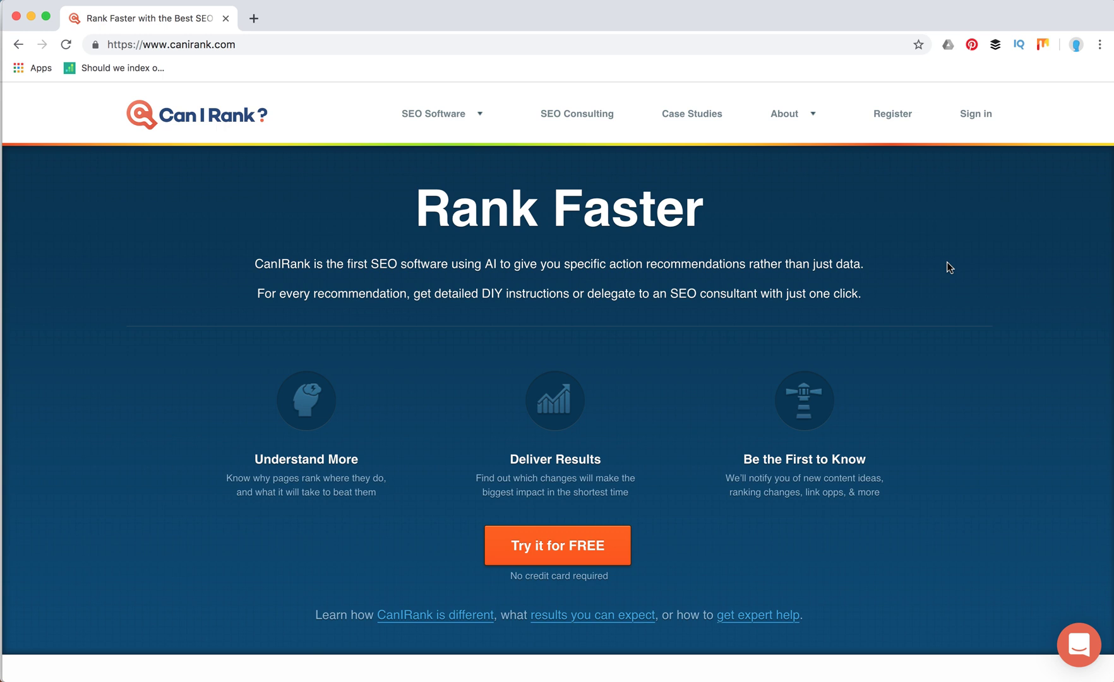
# - Scroll down through the CanIRank homepage feature sections and back up slightly
pyautogui.scroll(-2, 947, 262)
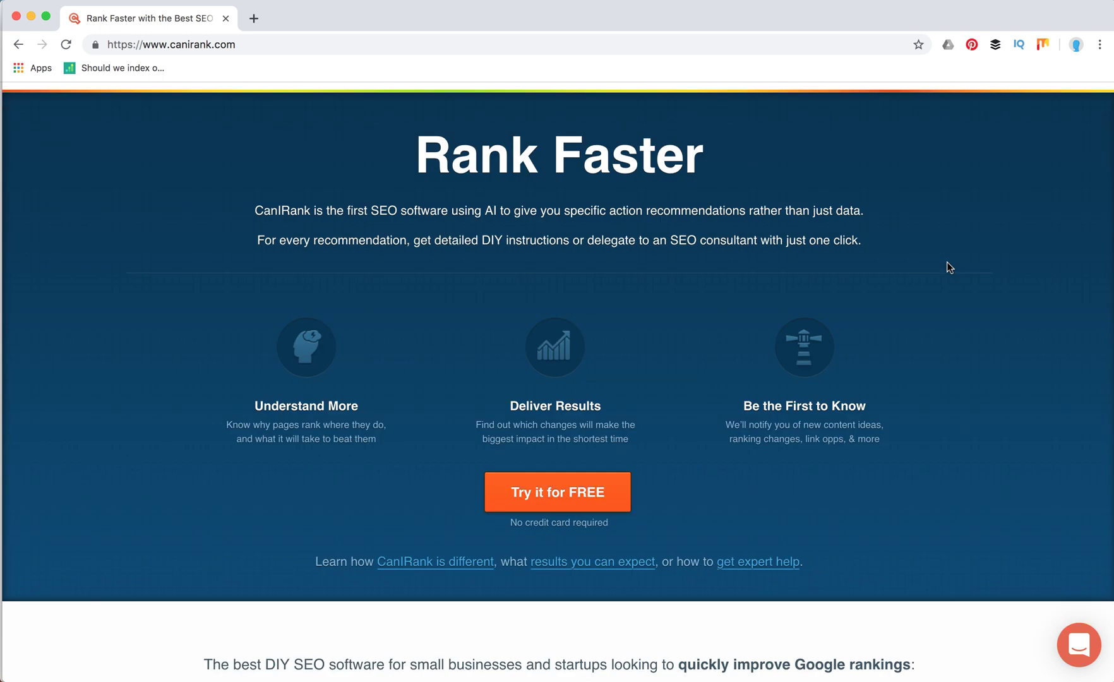
pyautogui.scroll(-1, 947, 267)
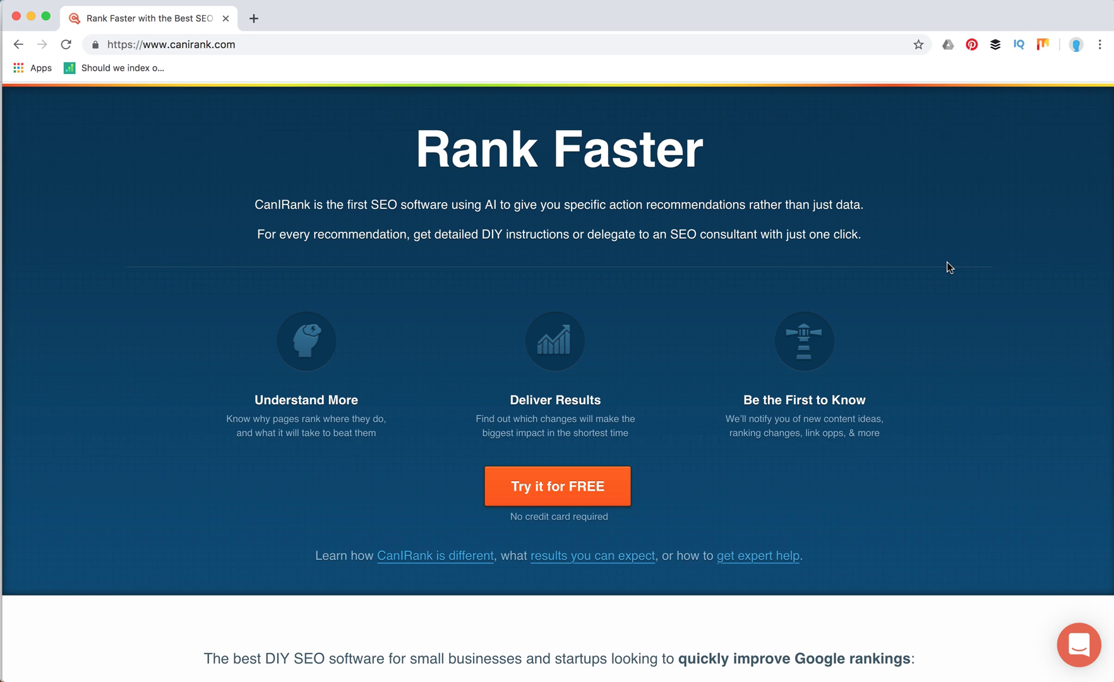
pyautogui.scroll(-2, 949, 267)
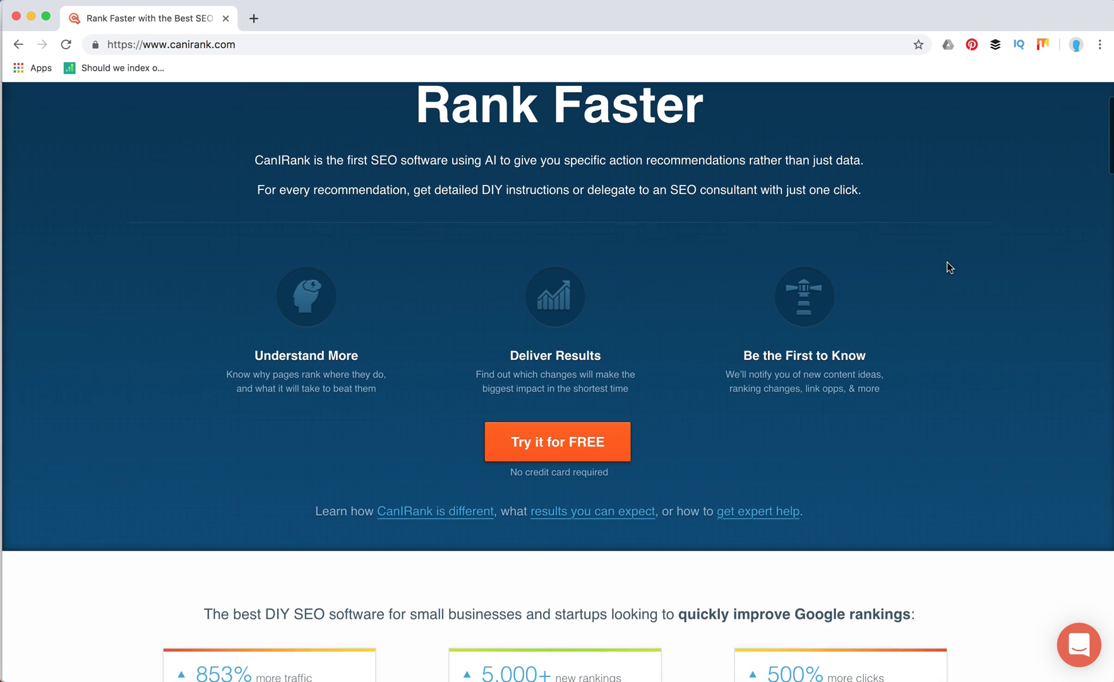
pyautogui.scroll(-1, 946, 263)
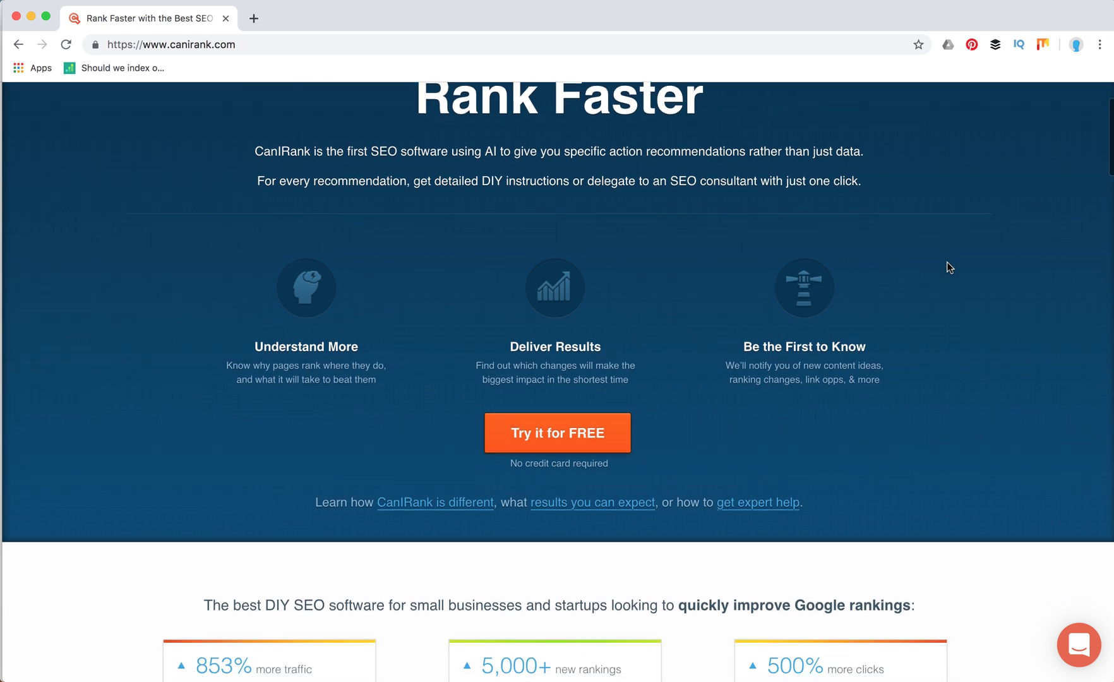
pyautogui.scroll(-5, 946, 262)
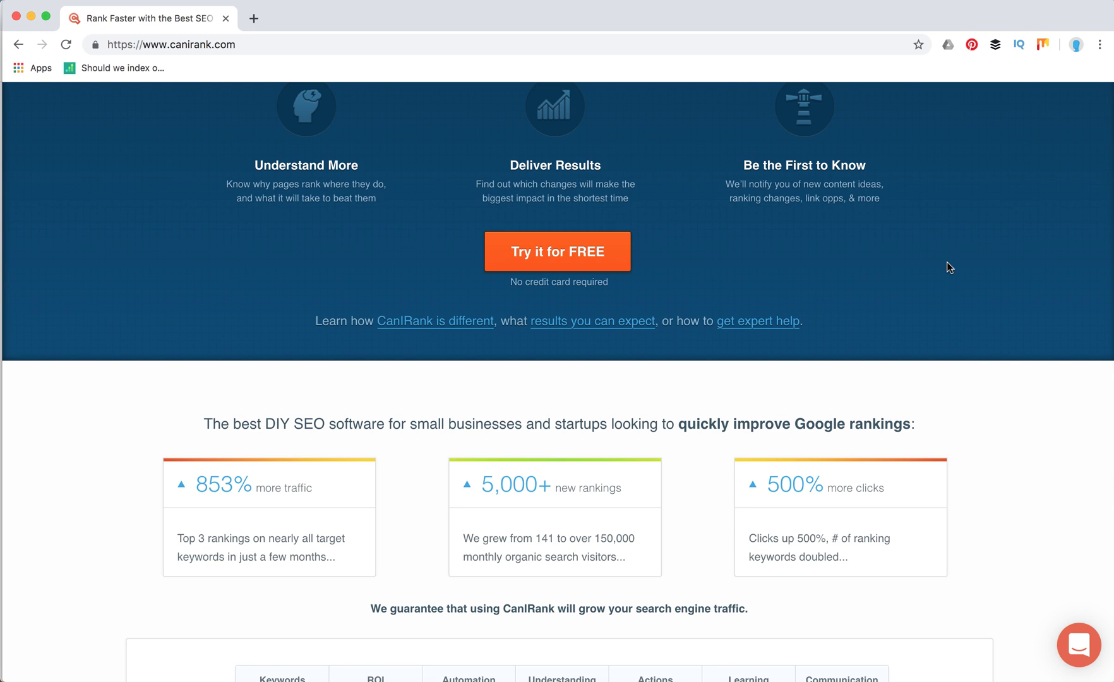
pyautogui.scroll(-10, 946, 262)
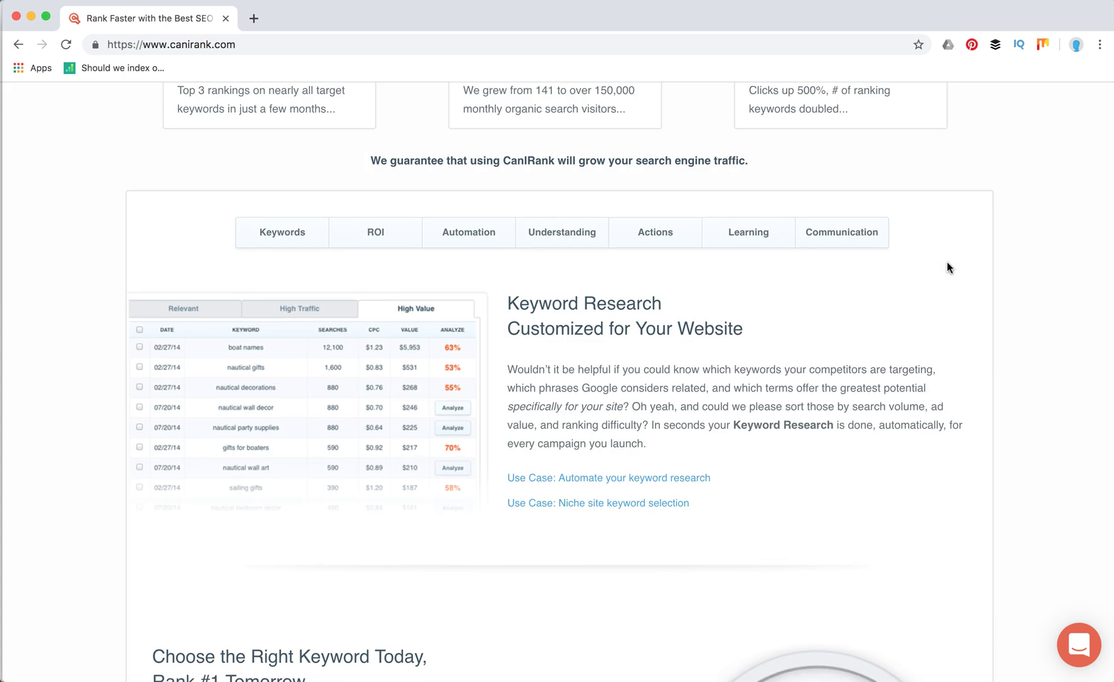
pyautogui.scroll(-3, 946, 262)
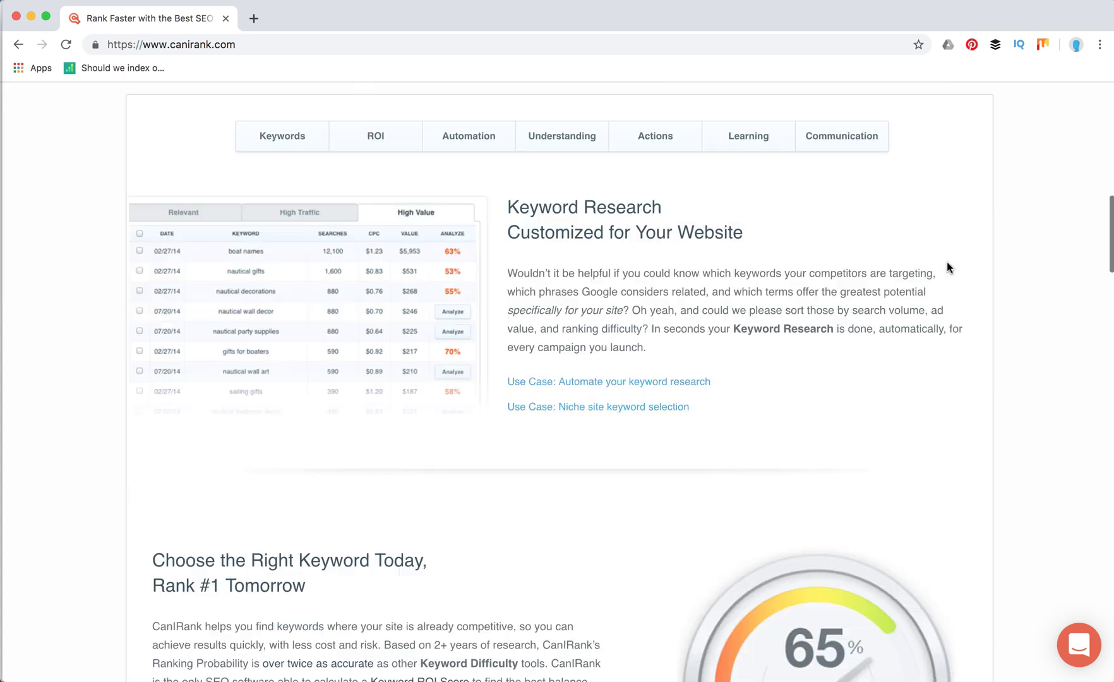
pyautogui.scroll(-2, 947, 266)
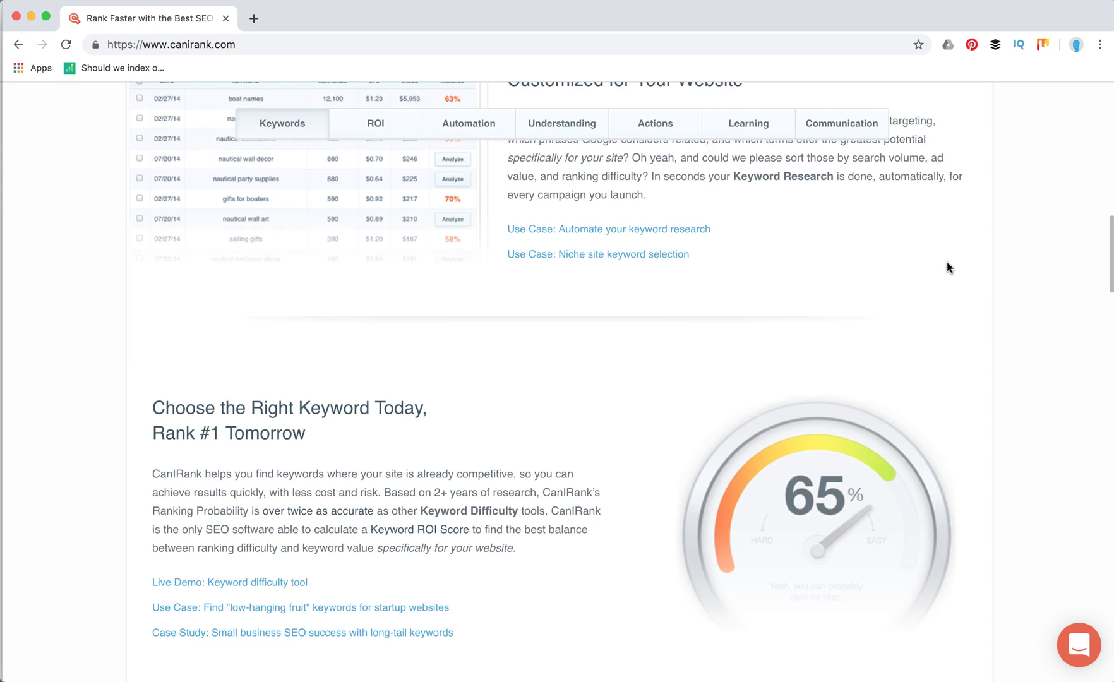
pyautogui.scroll(-4, 946, 266)
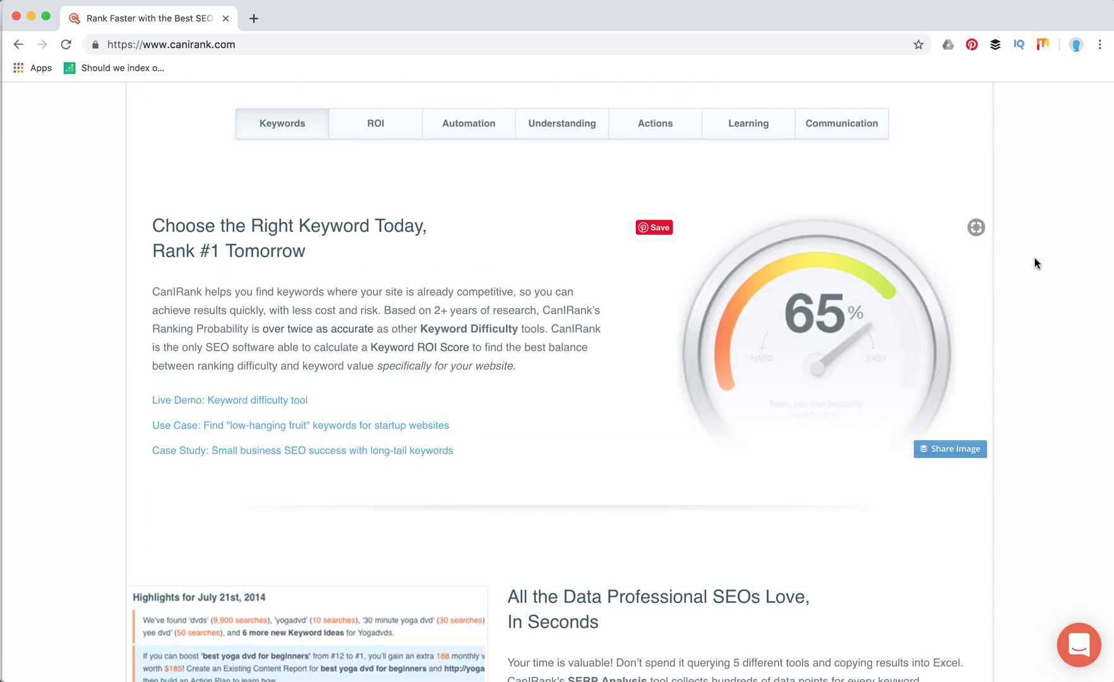
pyautogui.scroll(-5, 1036, 255)
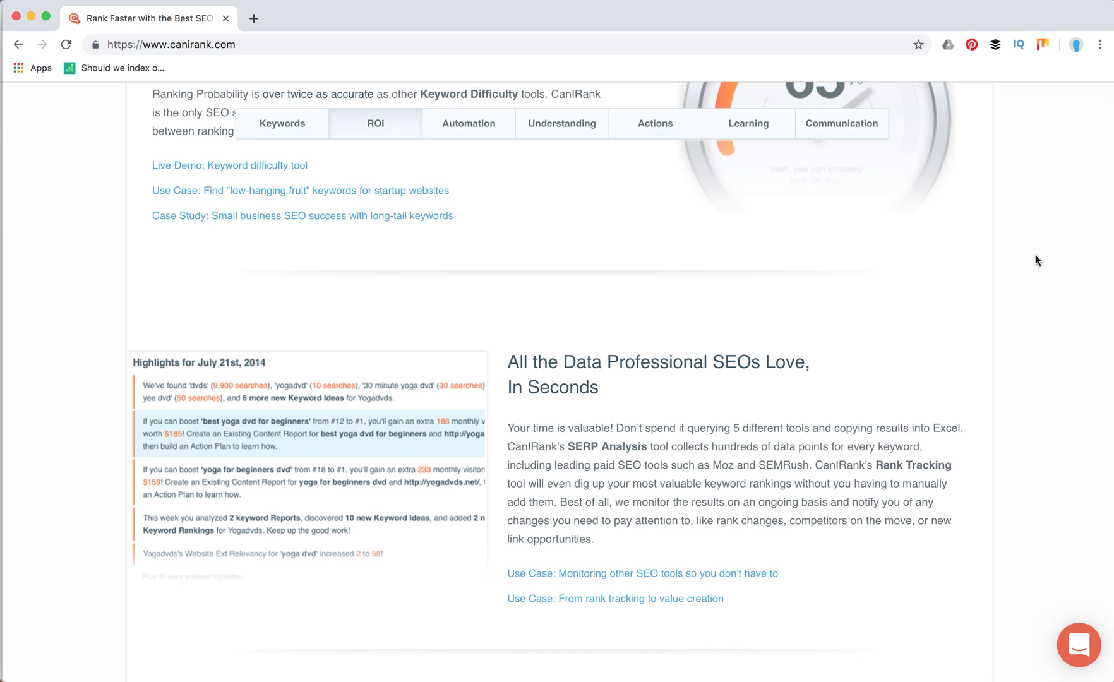
pyautogui.scroll(-6, 1035, 255)
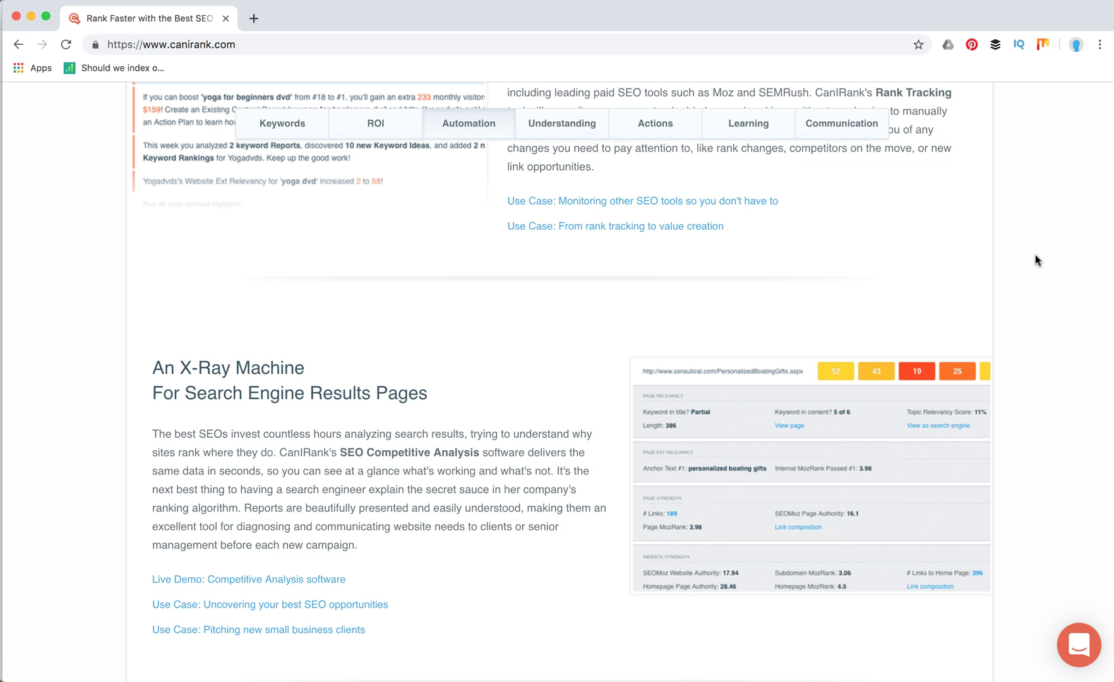
pyautogui.scroll(-6, 1035, 259)
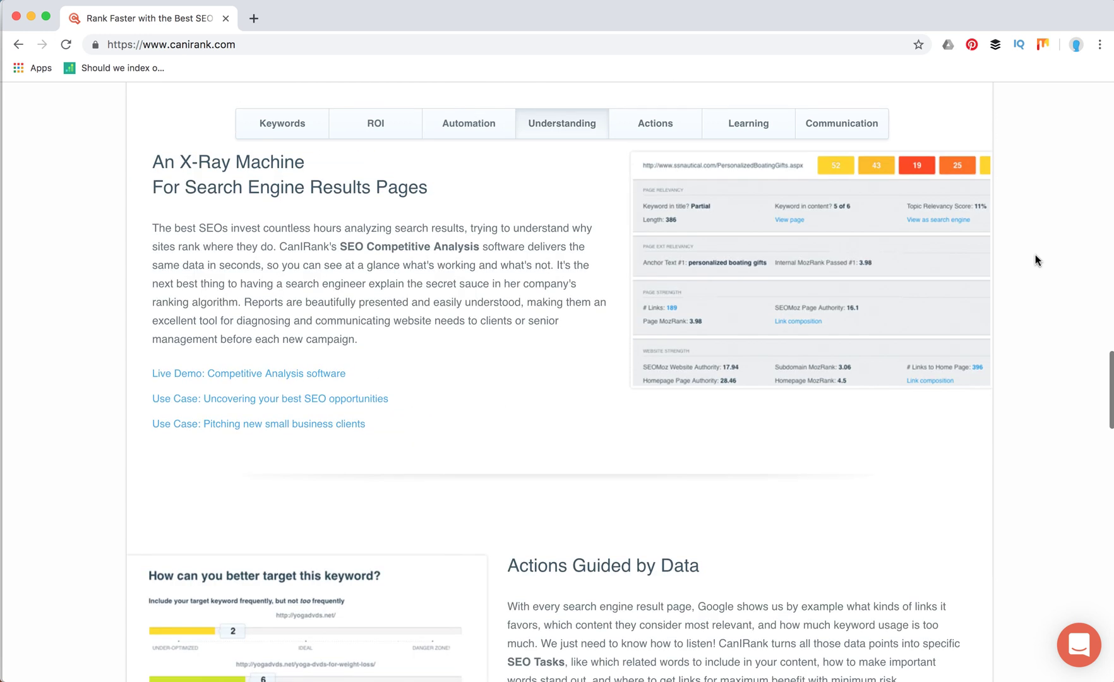
pyautogui.scroll(-2, 1034, 260)
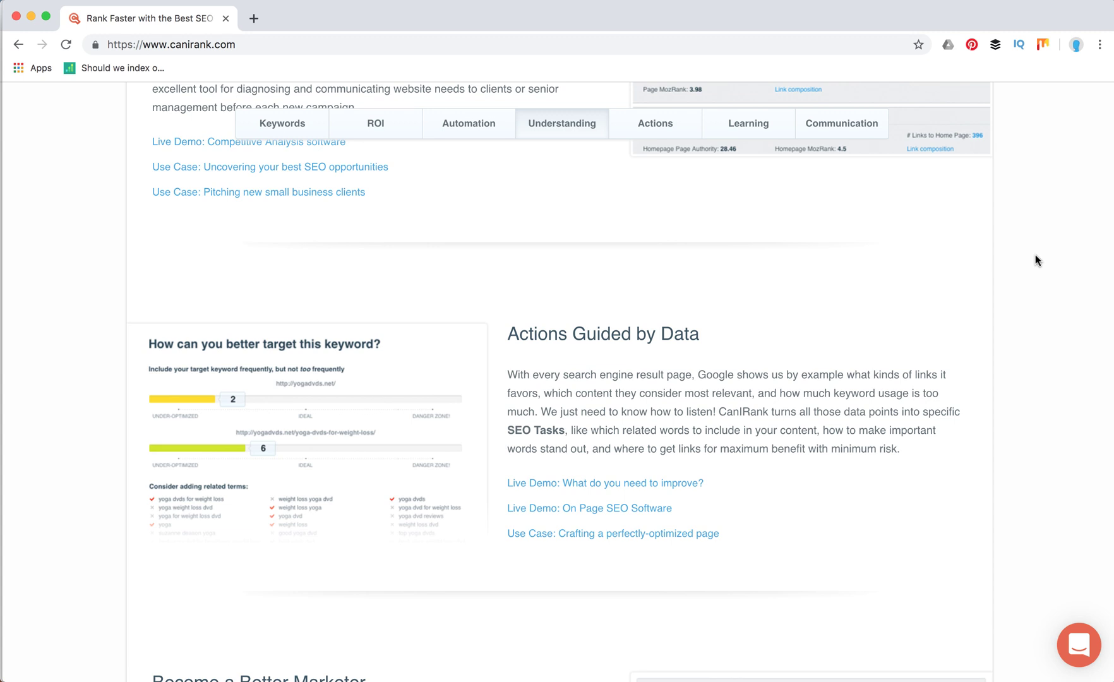
pyautogui.scroll(-3, 1035, 259)
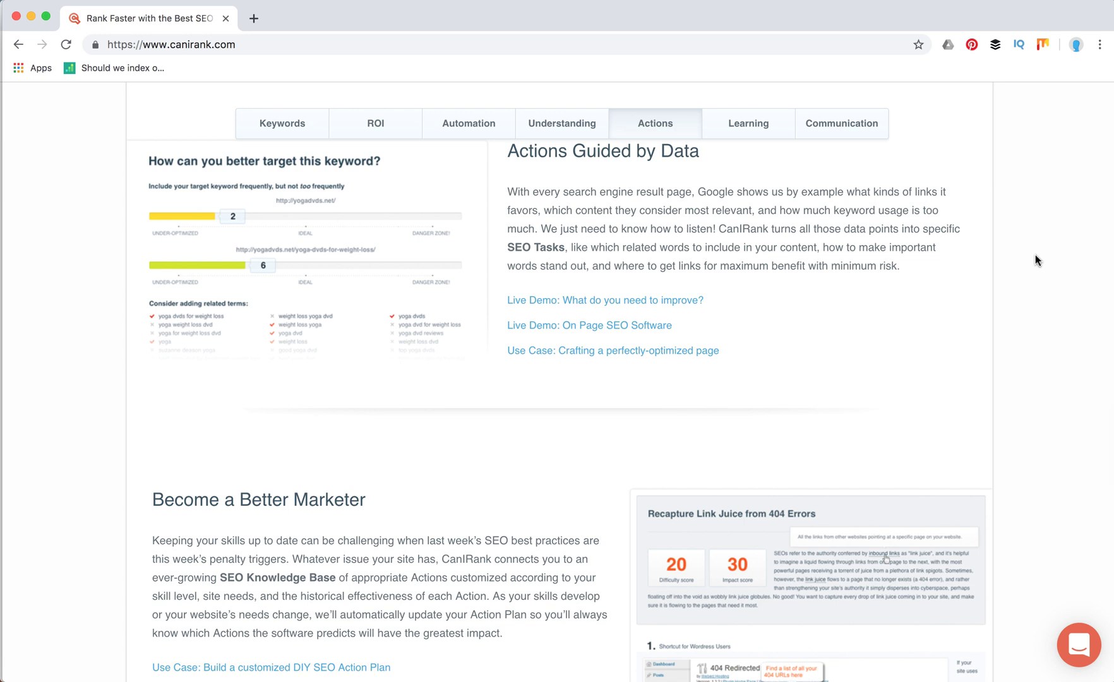
pyautogui.scroll(-5, 1035, 259)
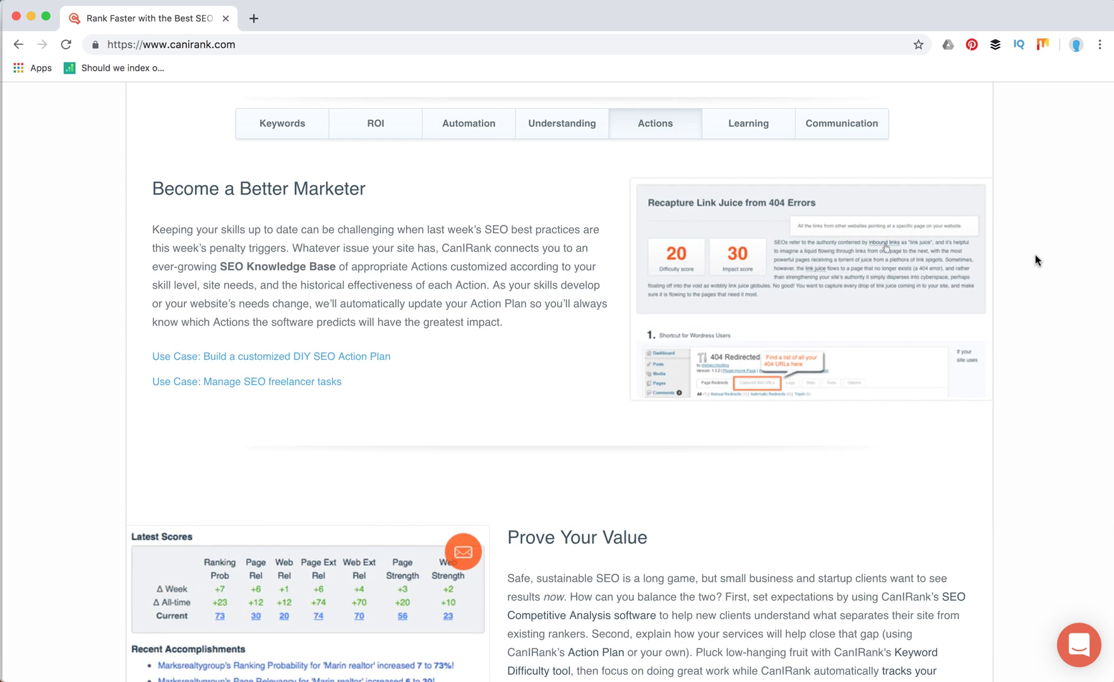
pyautogui.scroll(-4, 1035, 260)
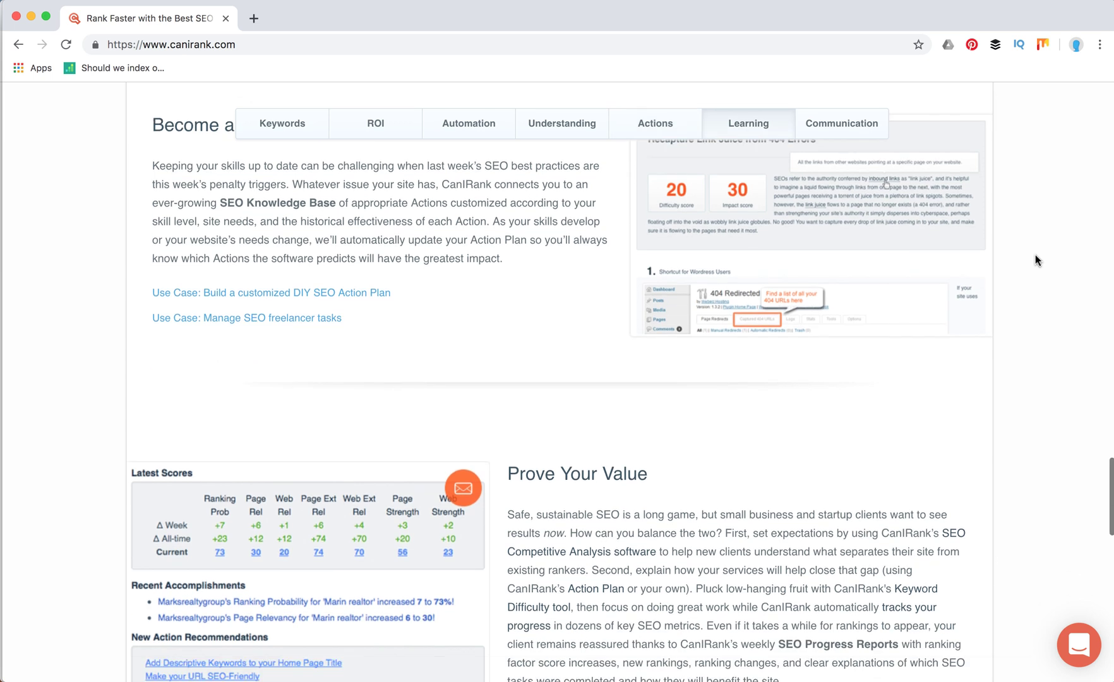
pyautogui.scroll(20, 1035, 260)
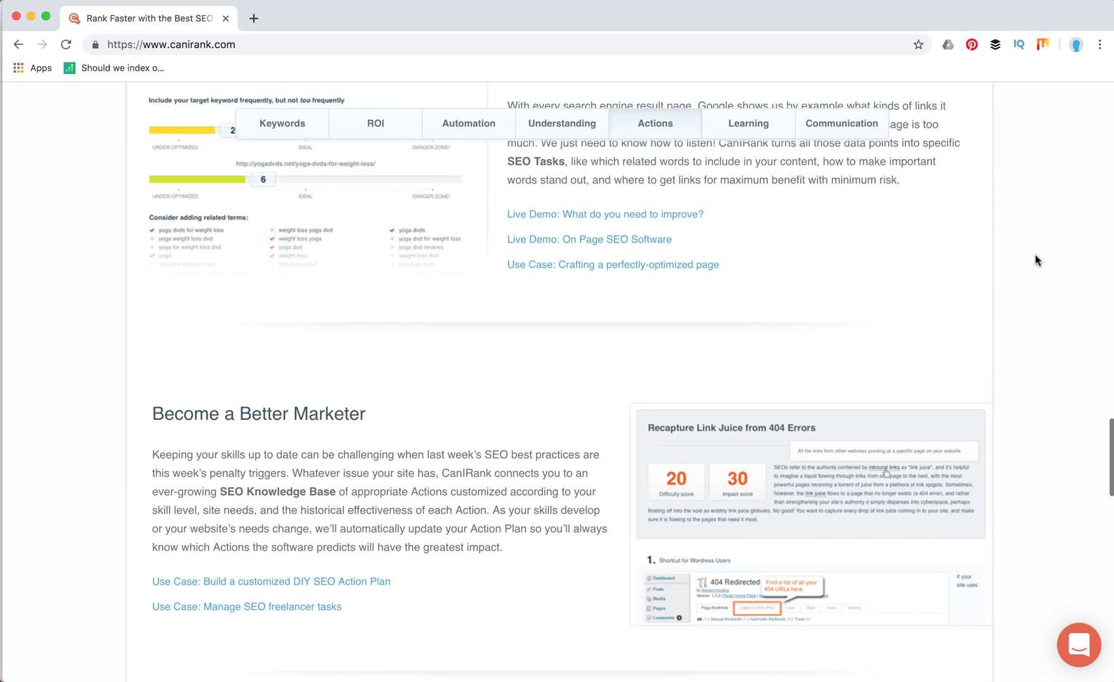
pyautogui.scroll(5, 1035, 254)
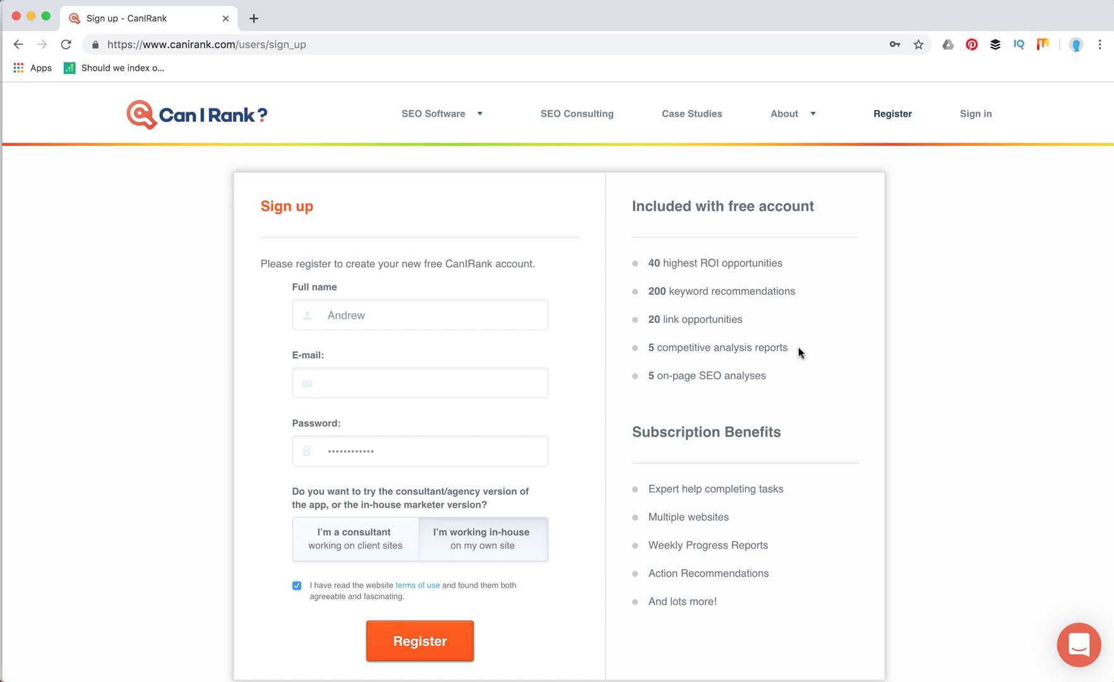
# - Review the free-account allowances, highlighting the link opportunities and competitive analysis report limits
pyautogui.moveTo(793, 378); pyautogui.dragTo(658, 319)
pyautogui.click(652, 342)
pyautogui.click(748, 314)
pyautogui.click(658, 319)
pyautogui.moveTo(668, 348); pyautogui.dragTo(781, 346)
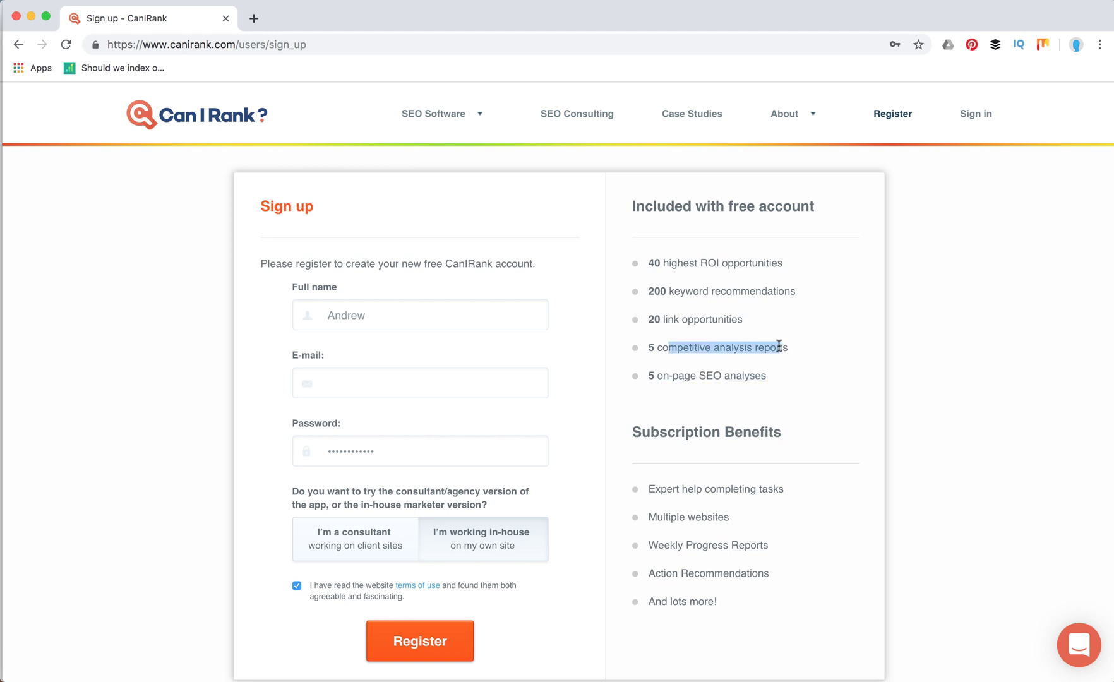
pyautogui.click(780, 346)
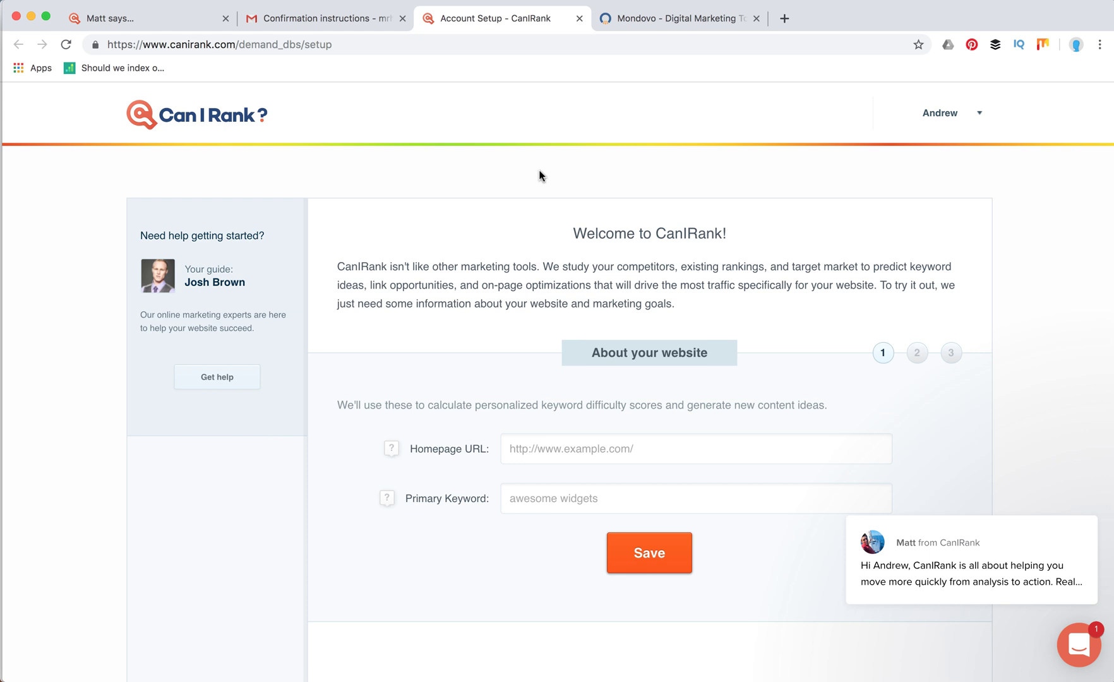
# - Check the mondovo.com homepage in its tab, then return to CanIRank account setup
pyautogui.scroll(-5, 607, 330)
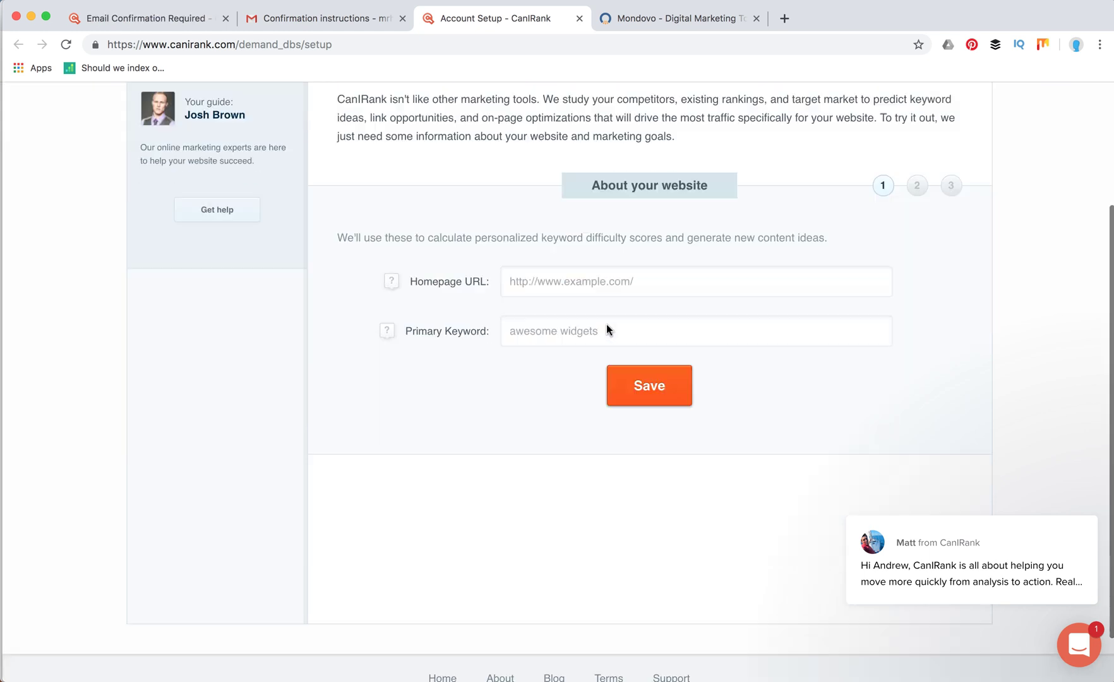
pyautogui.scroll(4, 607, 324)
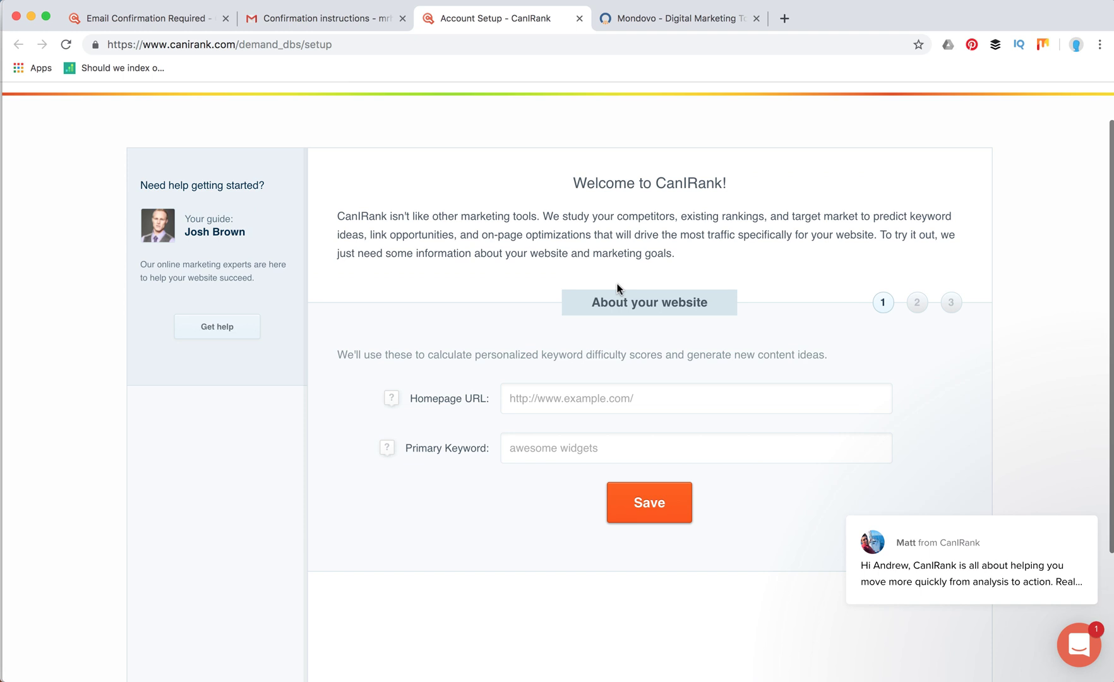
pyautogui.click(672, 20)
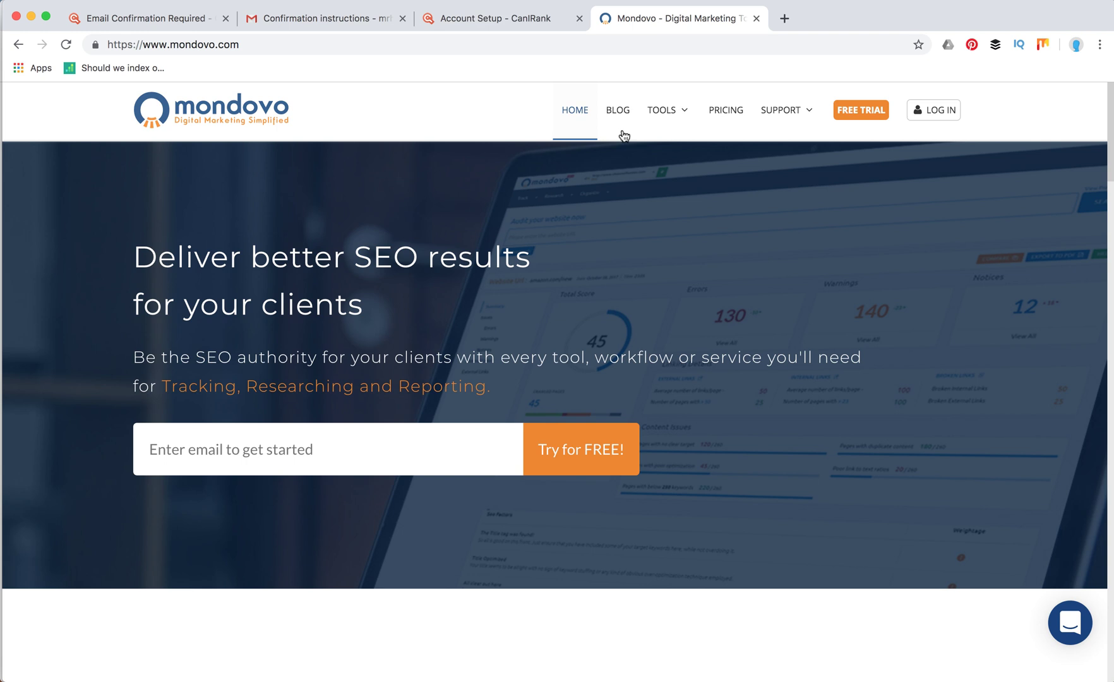
pyautogui.moveTo(671, 115)
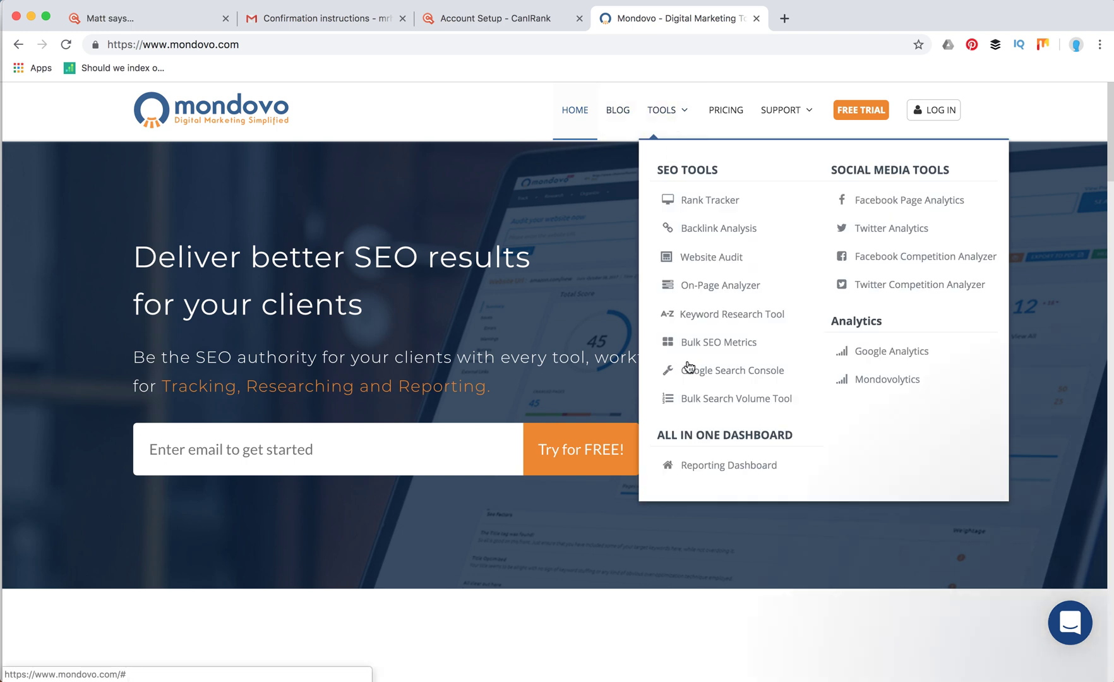
pyautogui.click(532, 27)
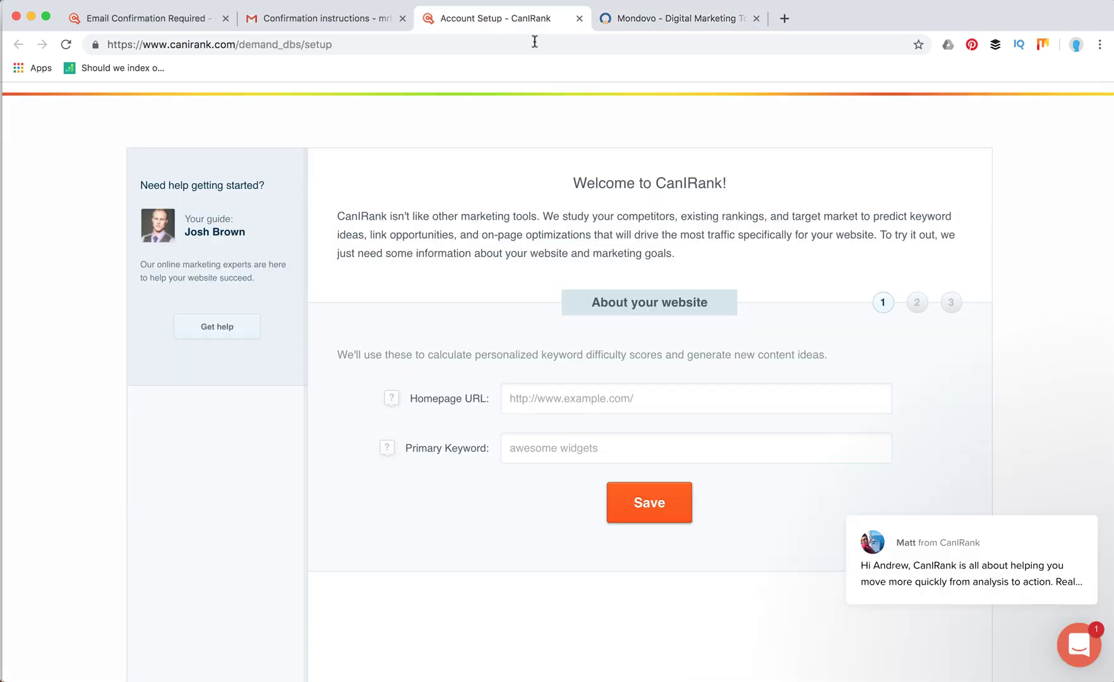
pyautogui.click(567, 404)
pyautogui.write('http://mo')
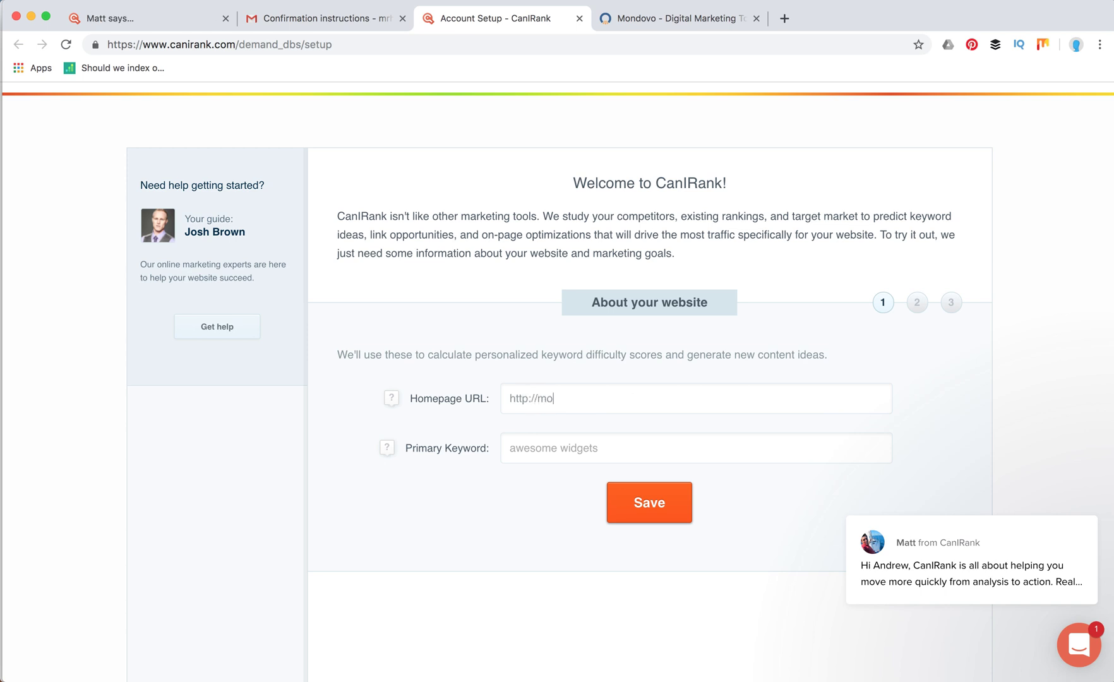
pyautogui.write('ndovo.com')
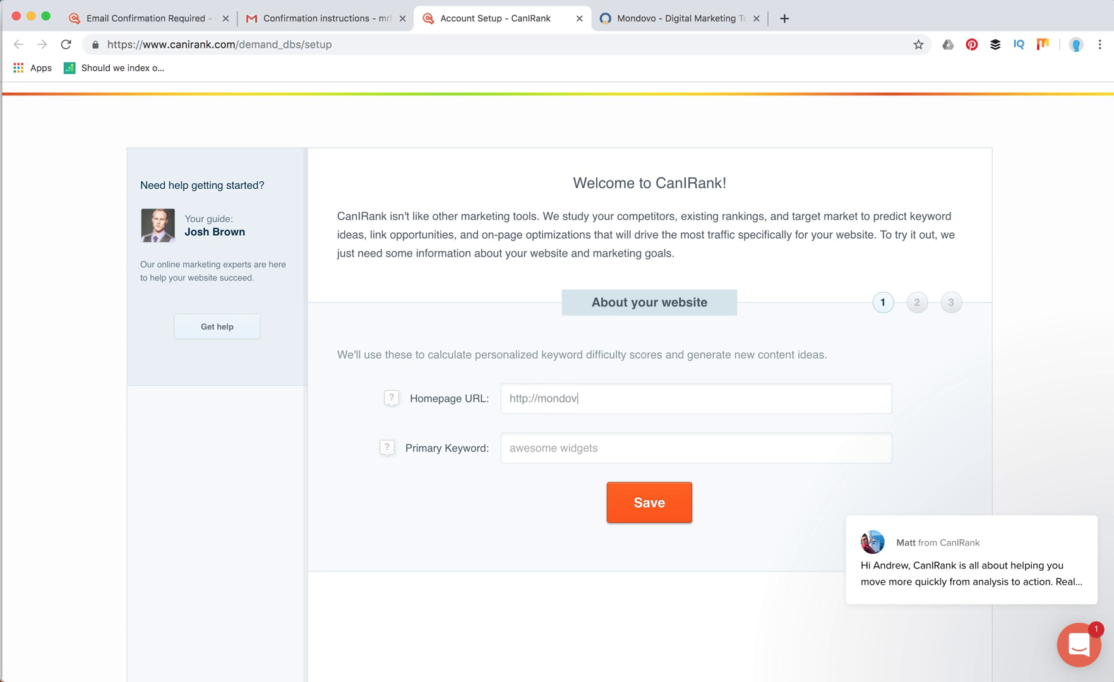
pyautogui.click(559, 447)
pyautogui.write('seo tools')
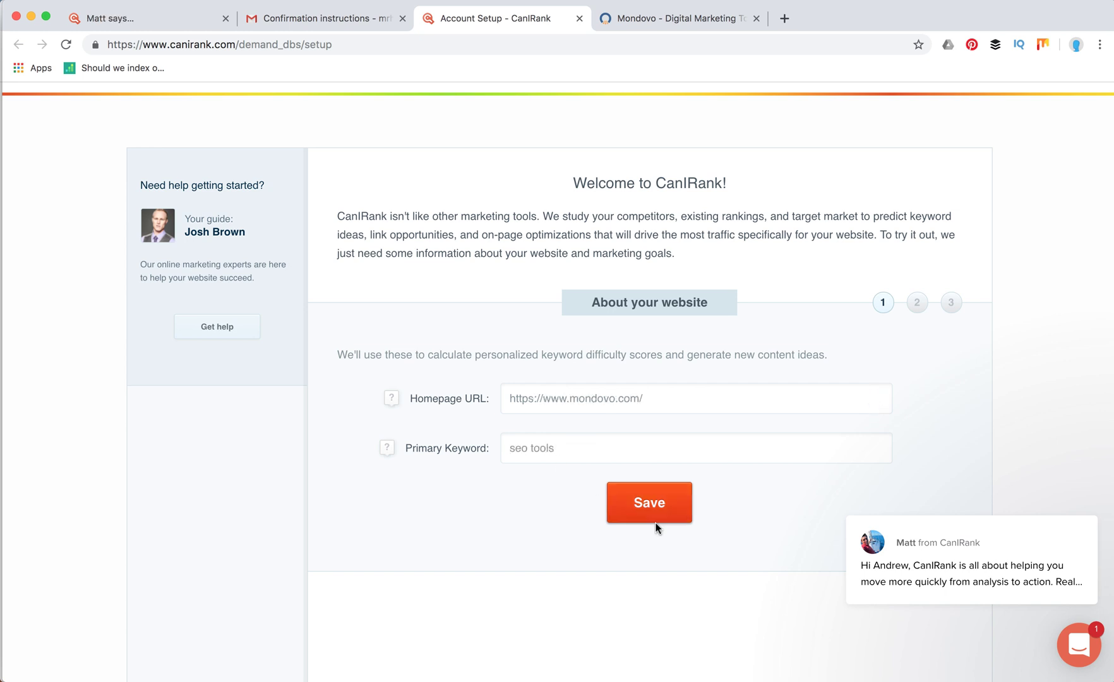
pyautogui.click(657, 513)
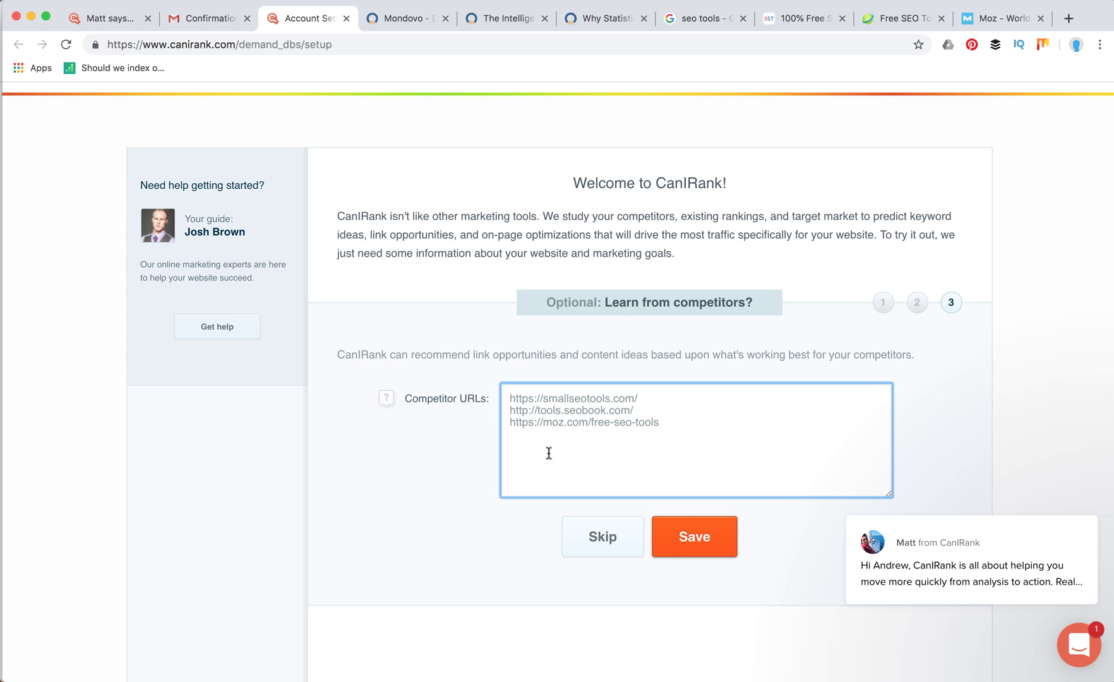
# - Save the competitor URLs to start building Mondovo's performance report
pyautogui.click(694, 536)
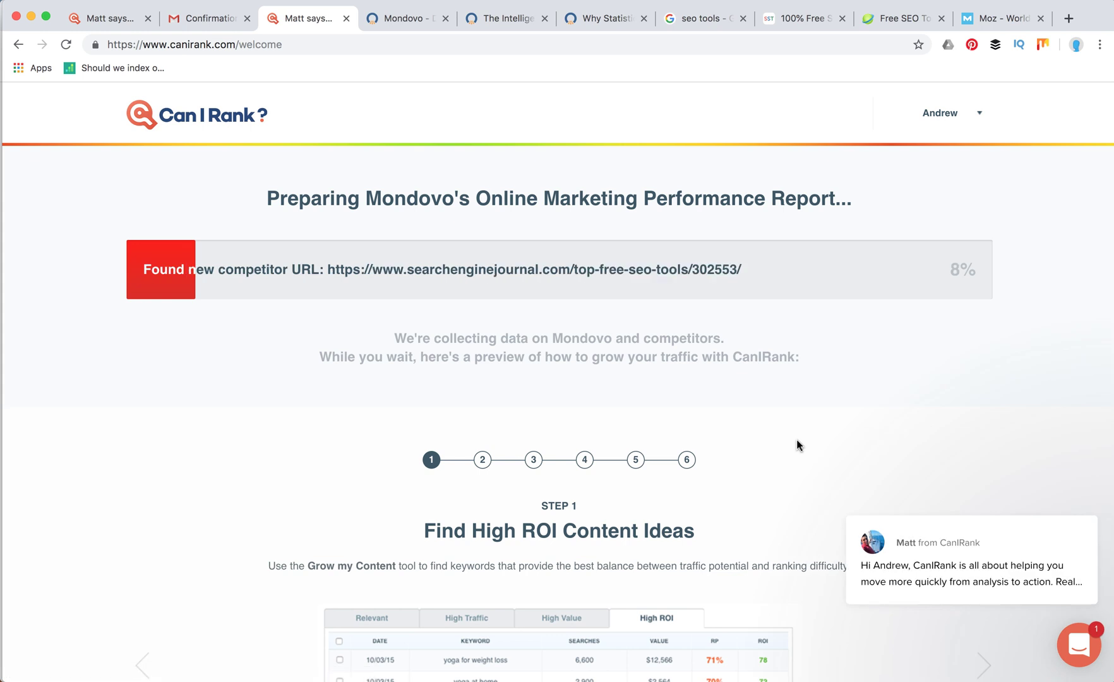
# - Scroll around while Mondovo's report finishes and the Best (40) opportunities appear
pyautogui.scroll(-5, 796, 440)
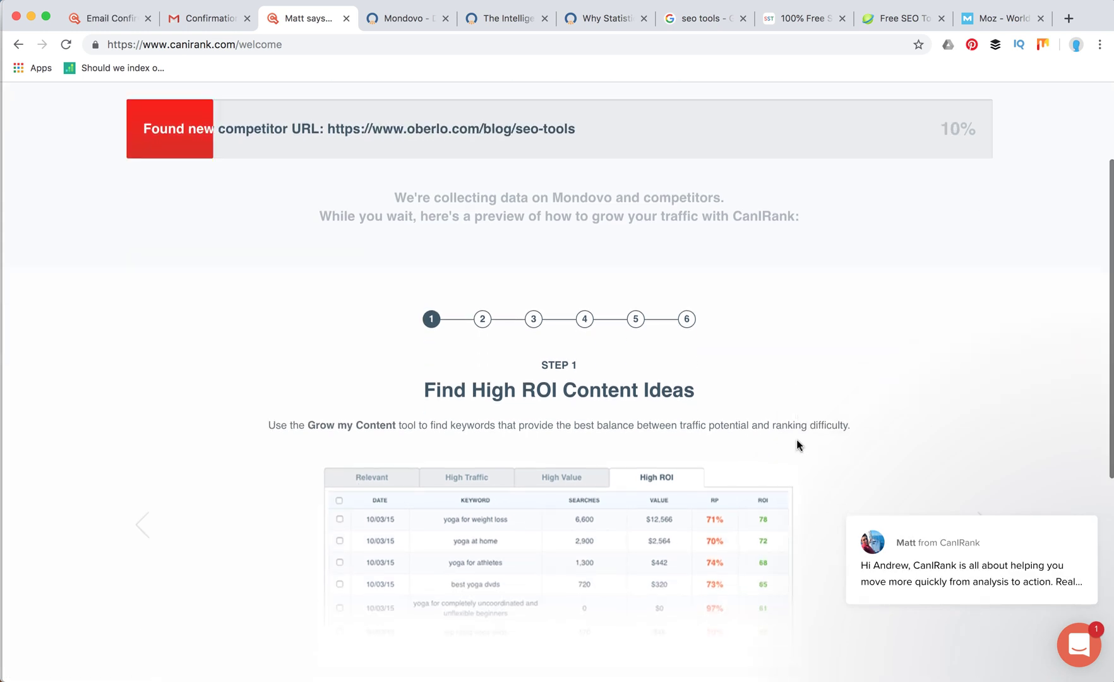
pyautogui.scroll(-2, 796, 440)
pyautogui.scroll(4, 796, 439)
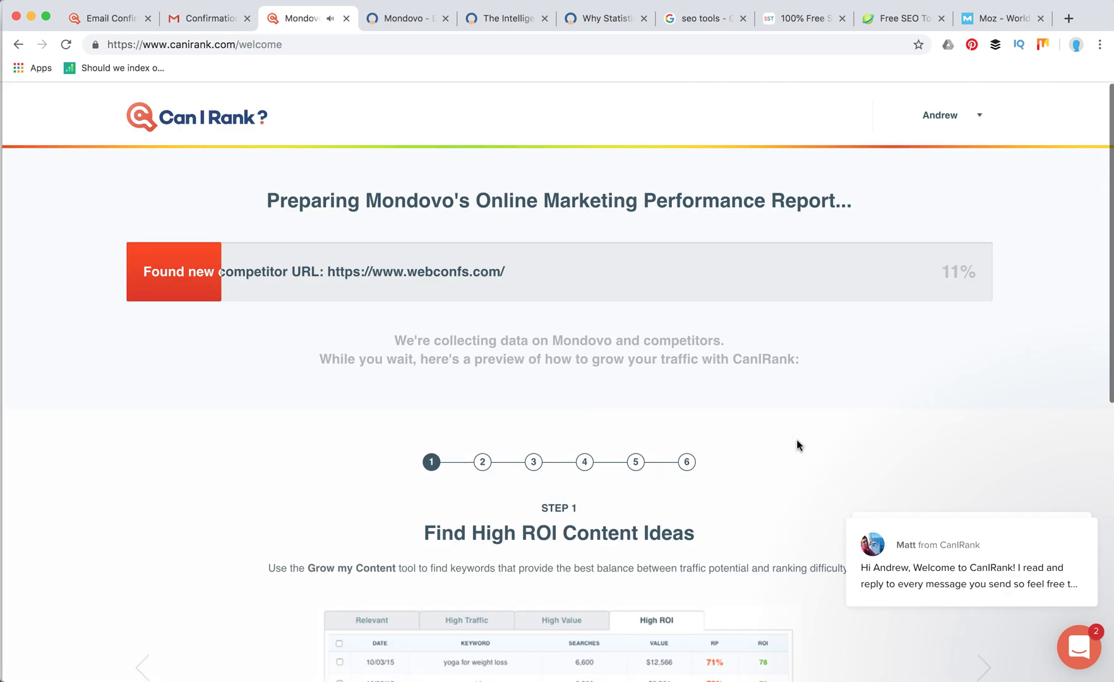
pyautogui.scroll(-3, 796, 439)
pyautogui.scroll(3, 796, 439)
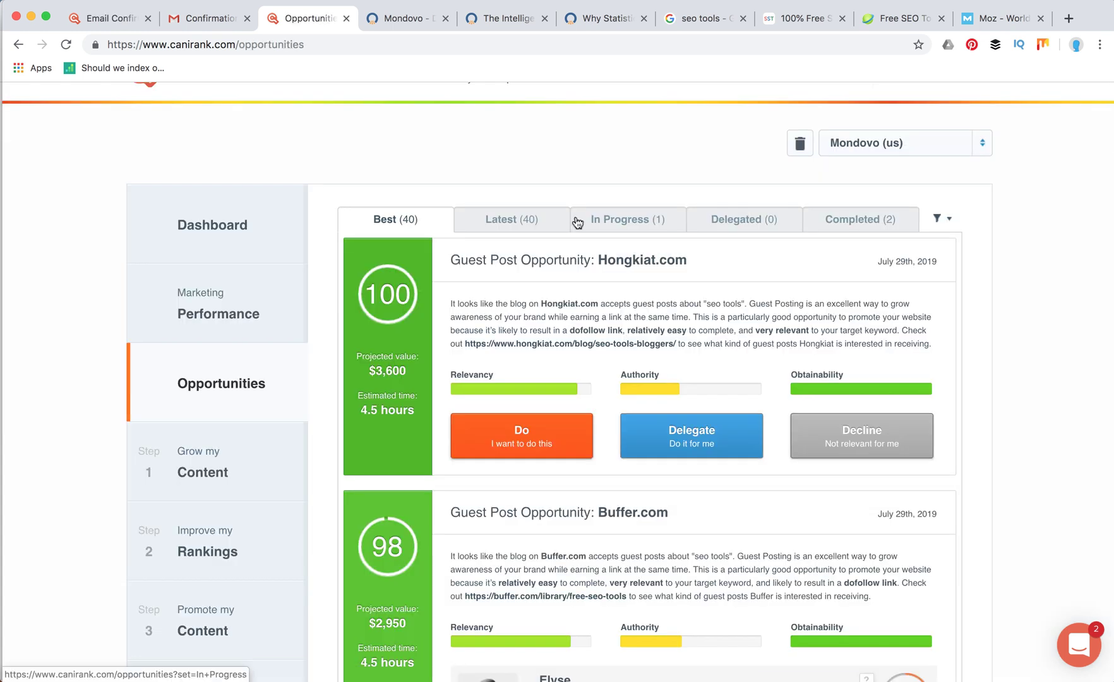
pyautogui.scroll(-3, 576, 218)
pyautogui.scroll(4, 576, 219)
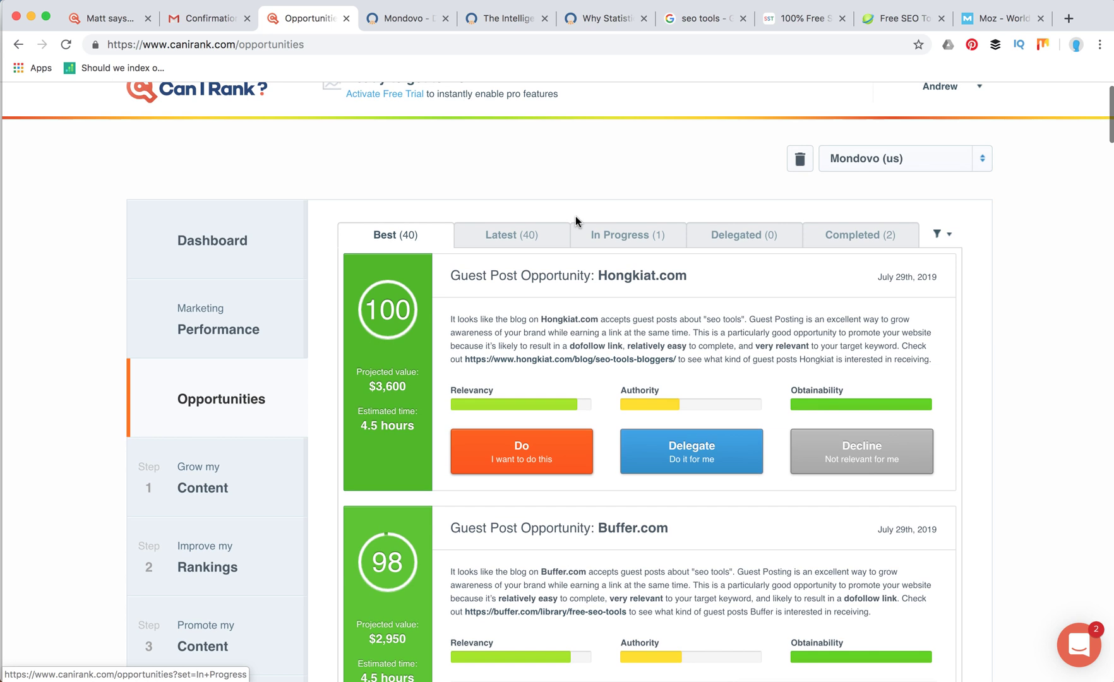
pyautogui.scroll(-1, 575, 216)
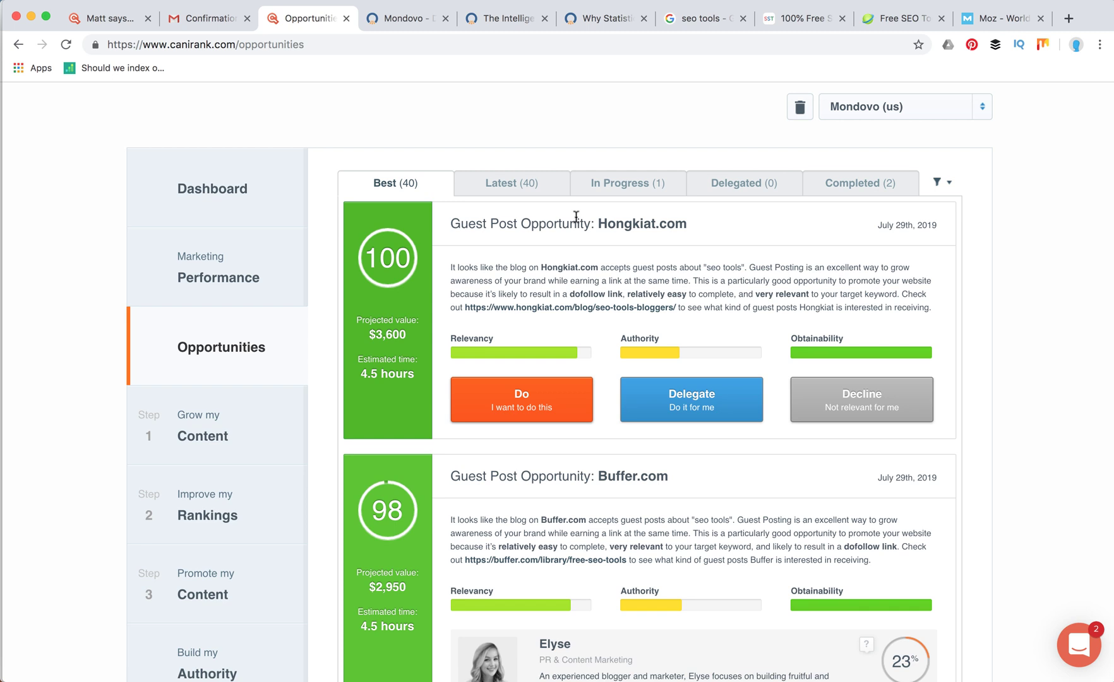
pyautogui.scroll(-2, 575, 216)
pyautogui.scroll(2, 575, 216)
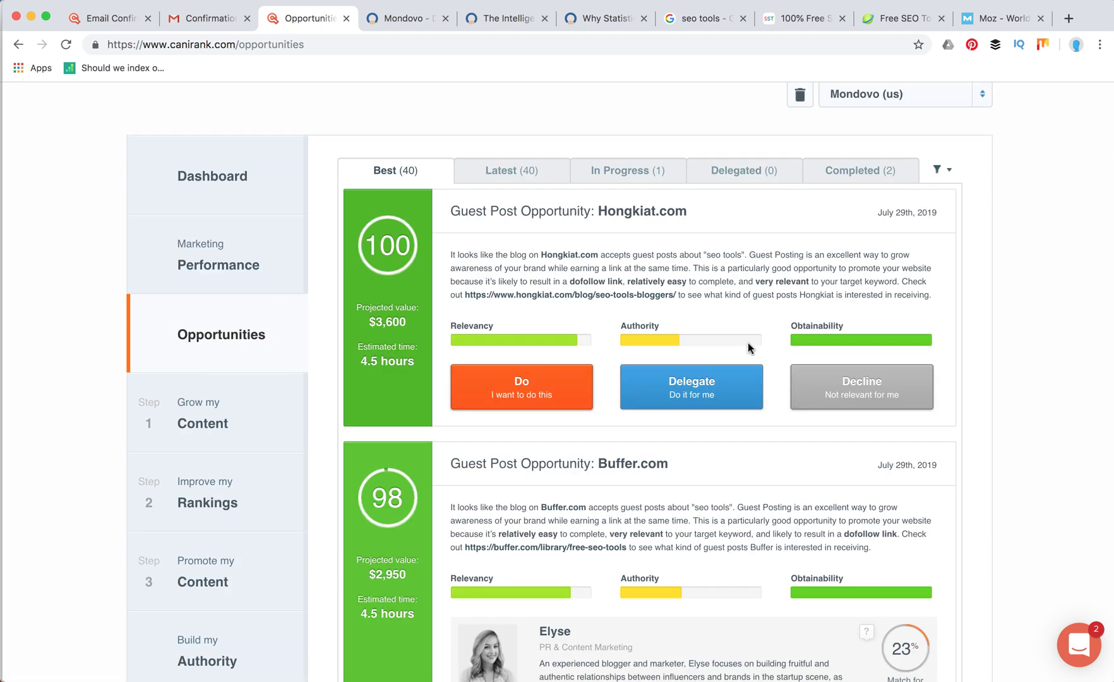
pyautogui.scroll(-6, 747, 342)
pyautogui.scroll(2, 750, 350)
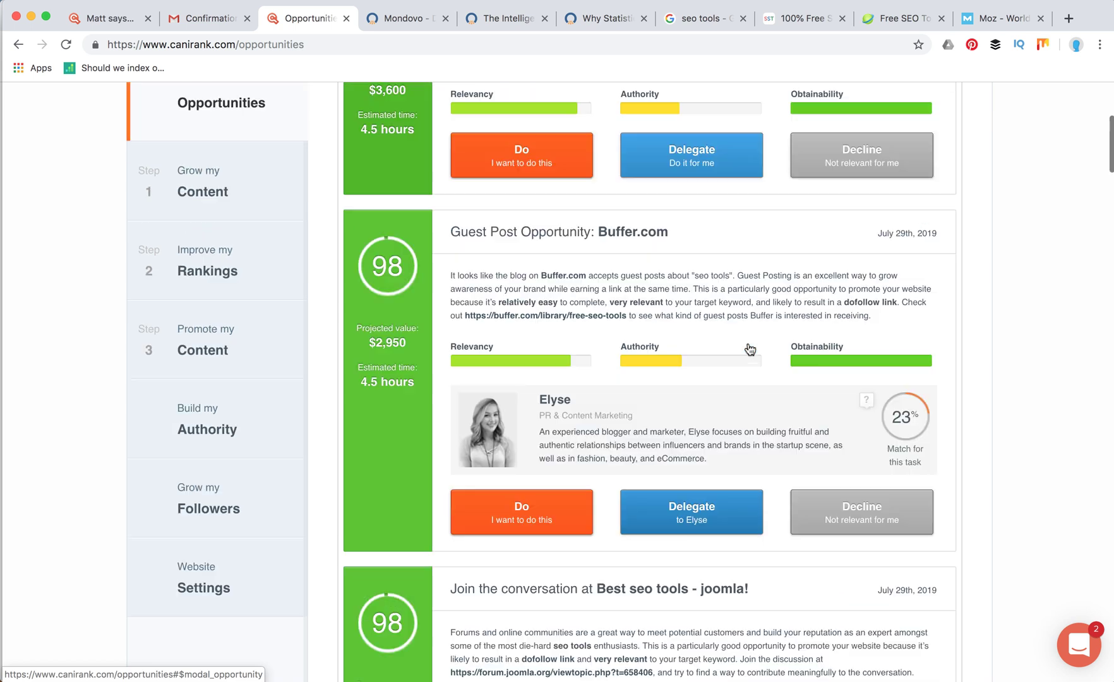
pyautogui.scroll(2, 750, 349)
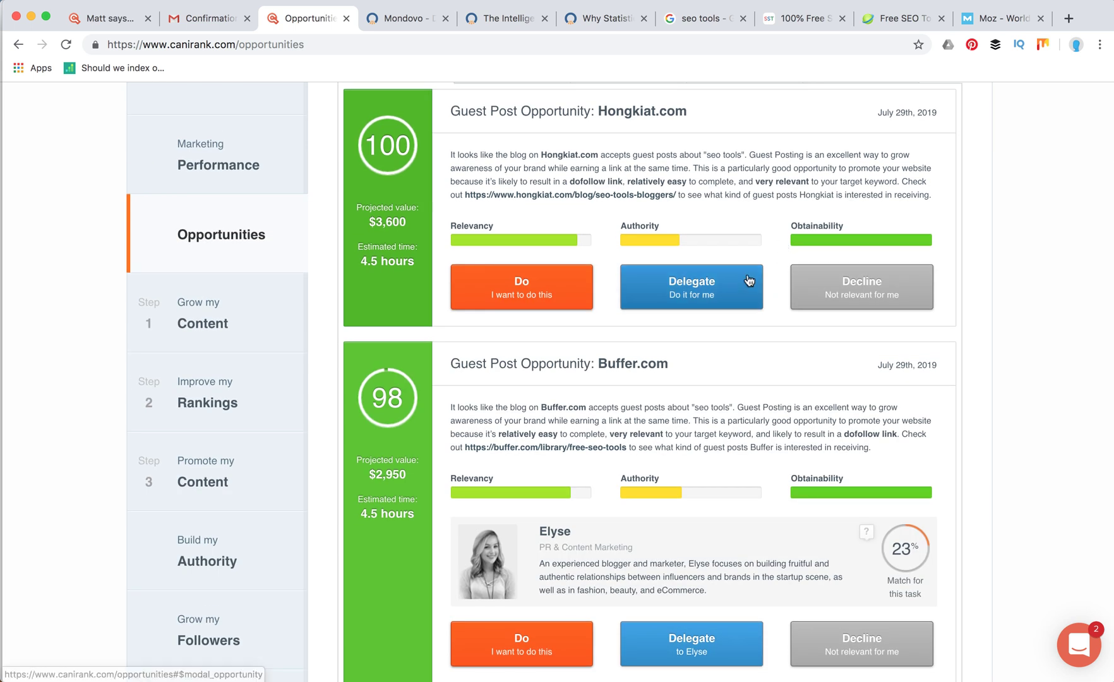
pyautogui.scroll(3, 680, 208)
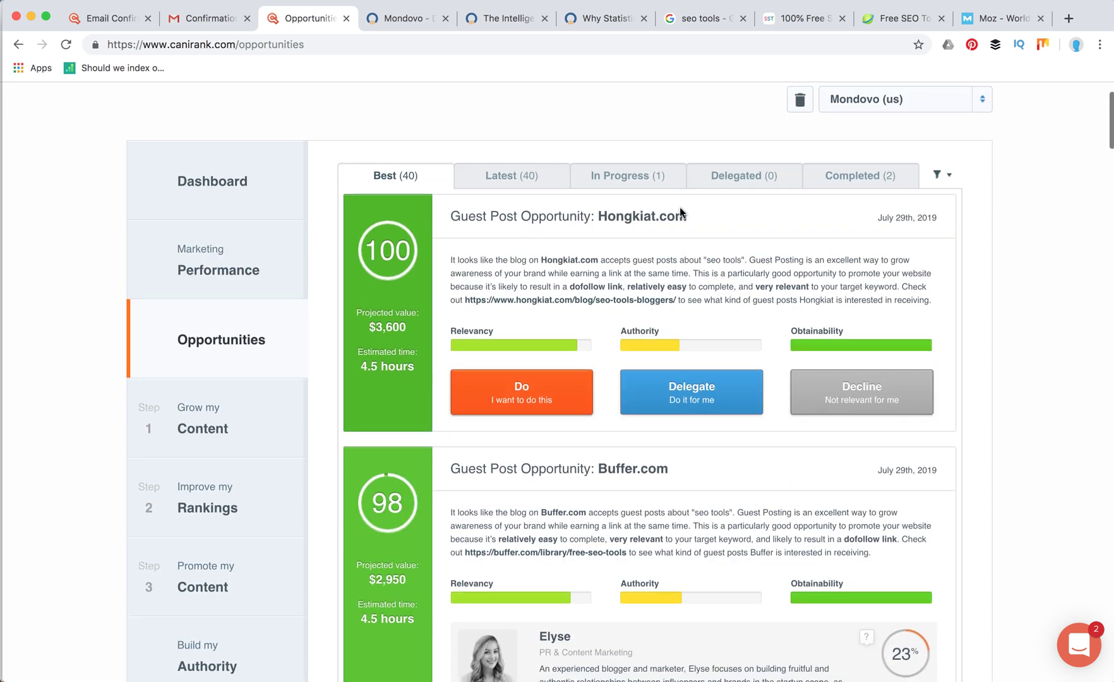
pyautogui.scroll(-1, 679, 207)
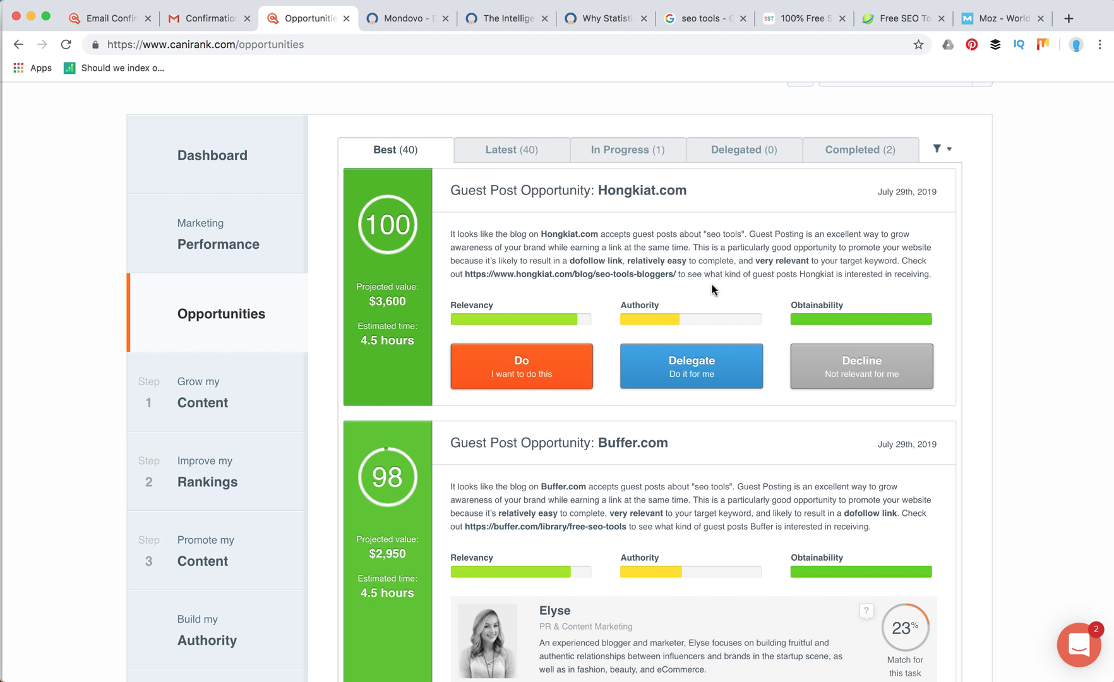
pyautogui.scroll(-3, 712, 289)
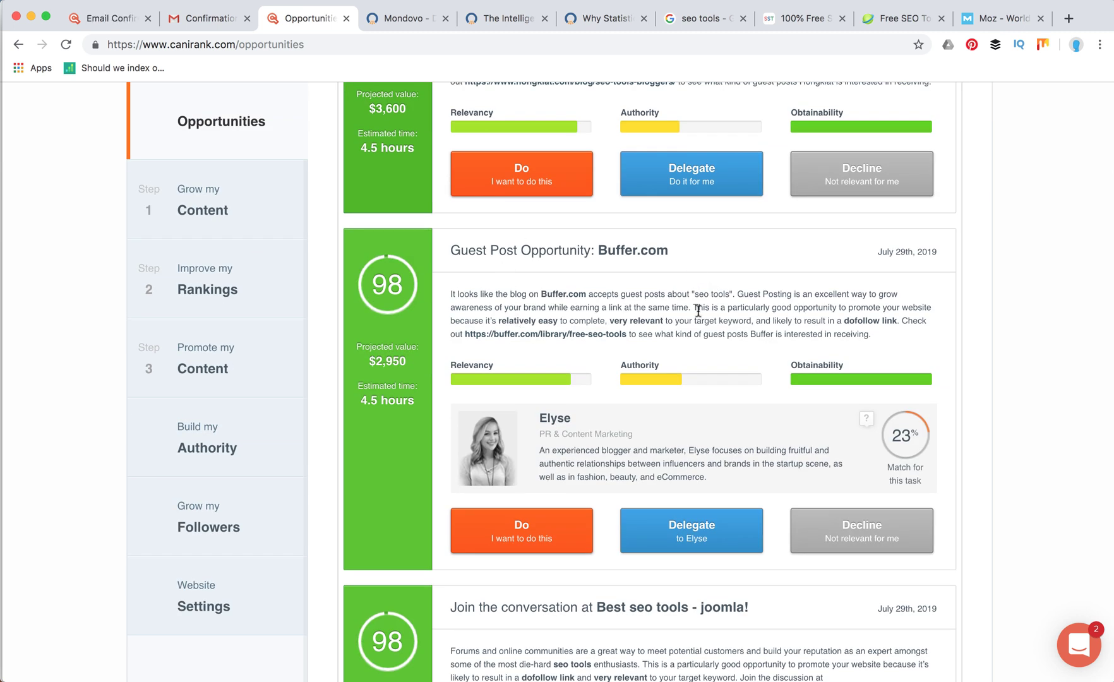
pyautogui.scroll(-4, 695, 310)
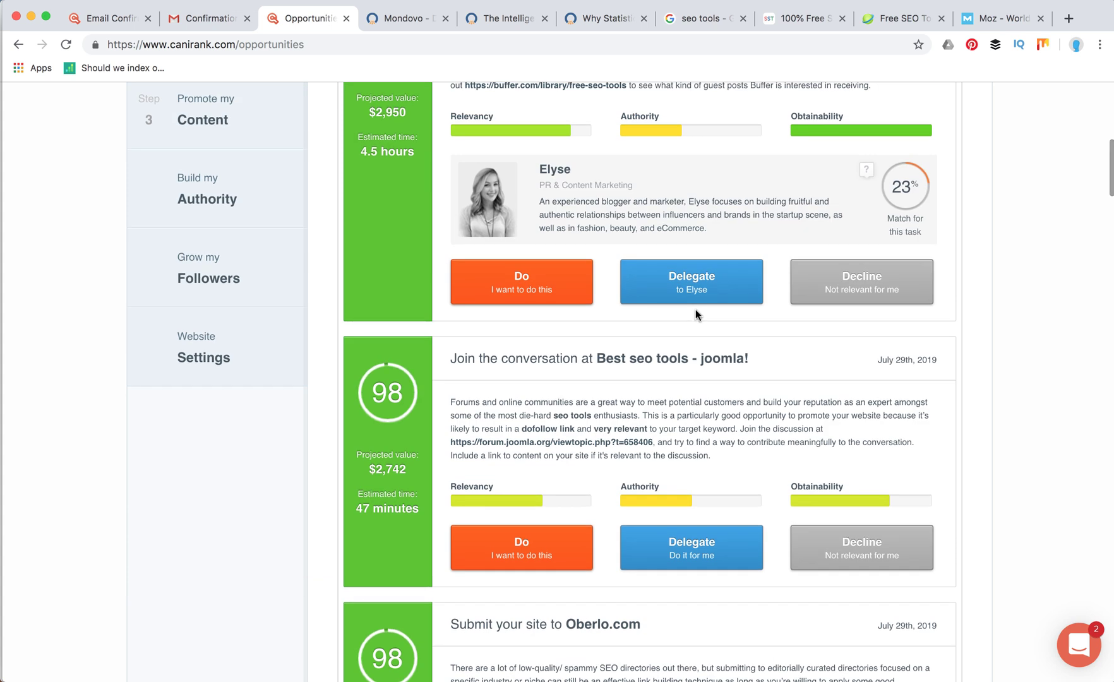
pyautogui.scroll(1, 695, 310)
pyautogui.scroll(-1, 695, 310)
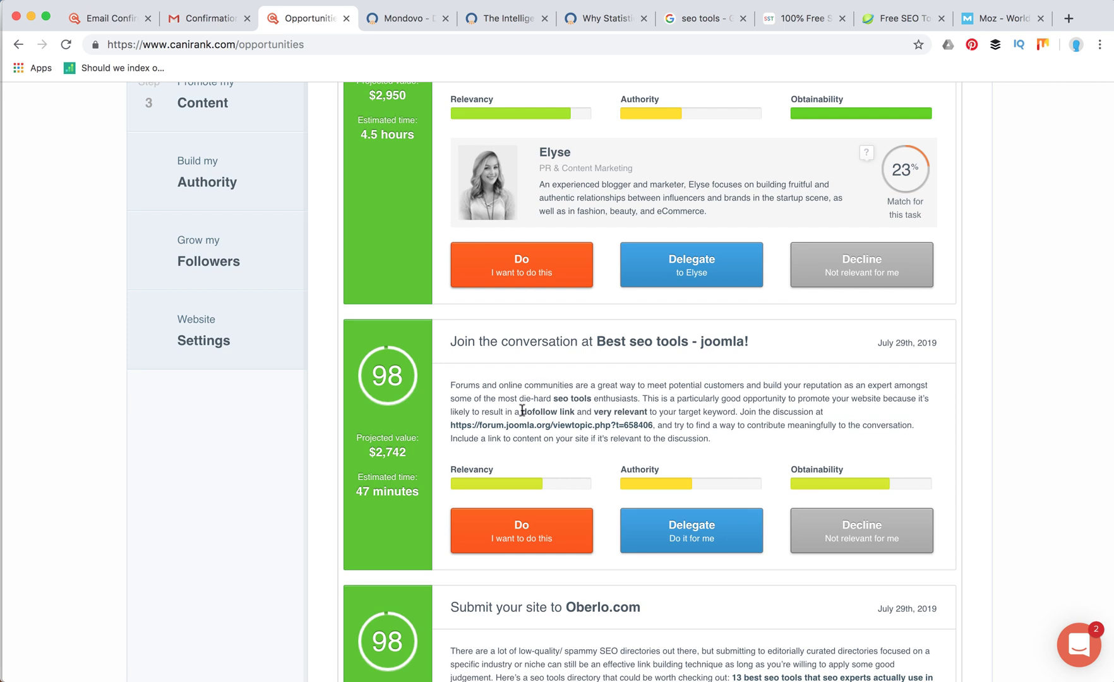
pyautogui.scroll(-10, 630, 397)
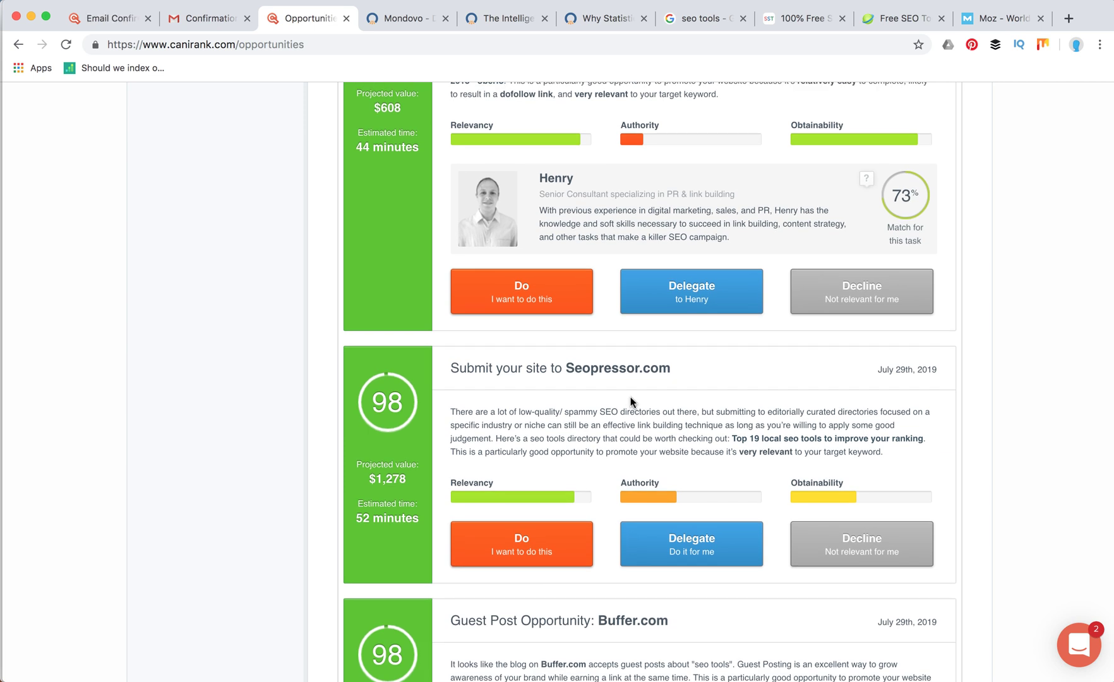
pyautogui.scroll(-5, 630, 396)
pyautogui.scroll(-6, 630, 397)
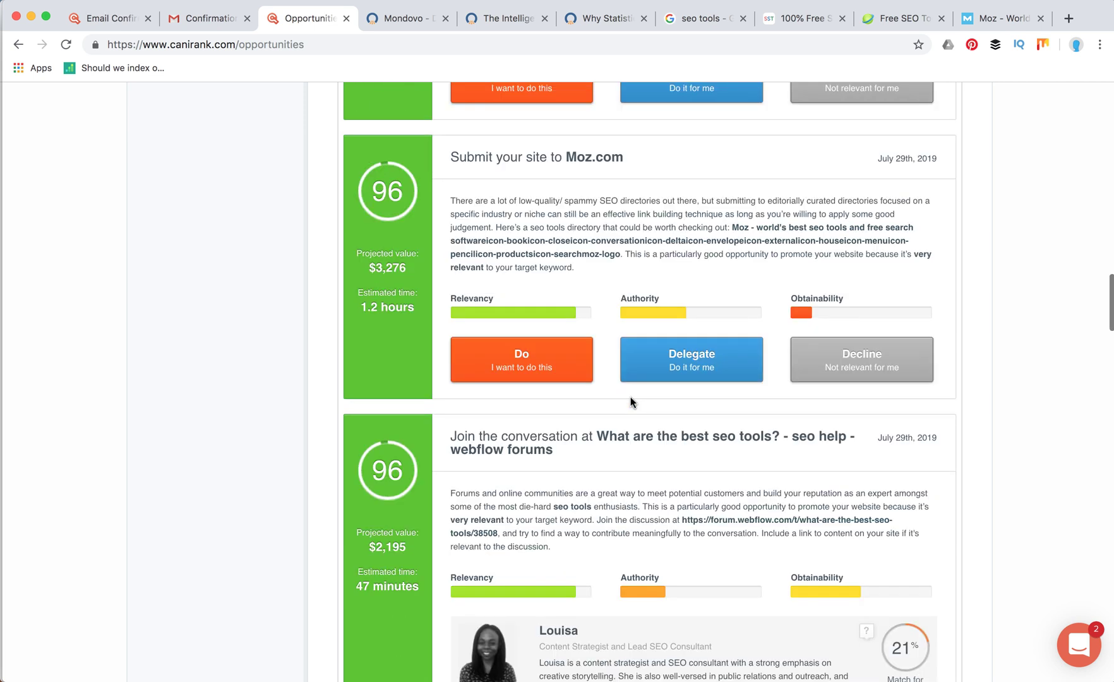
pyautogui.scroll(-5, 630, 396)
pyautogui.scroll(-6, 631, 396)
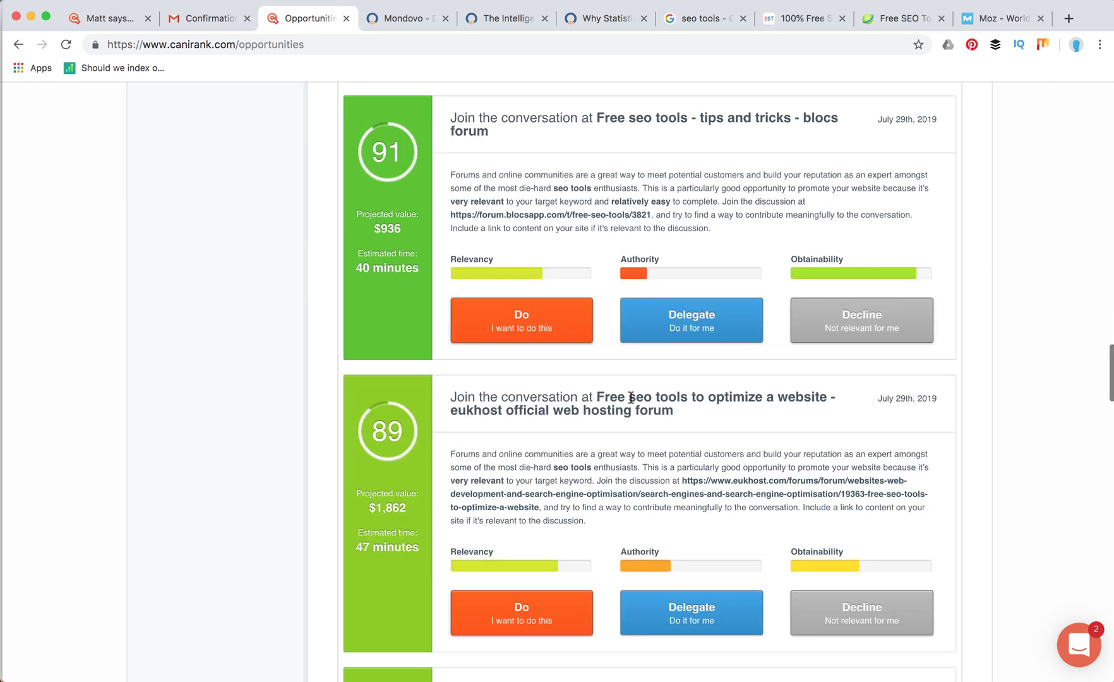
pyautogui.scroll(-3, 632, 403)
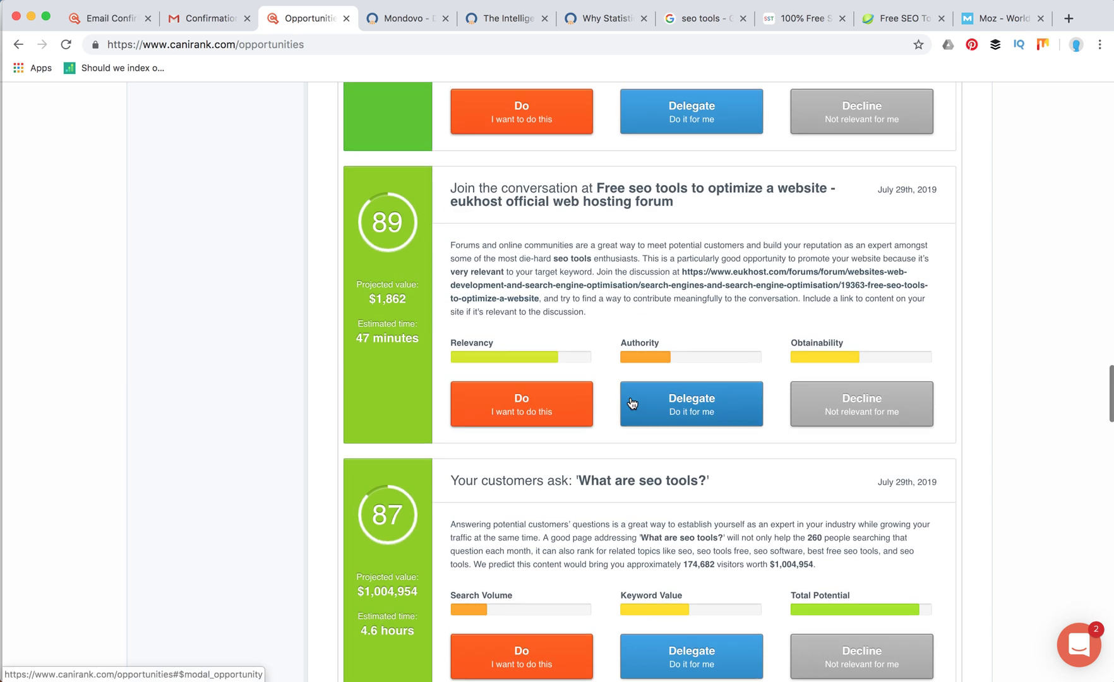
# - Scroll into the opportunity cards and highlight the 'ranking 13th' phrase in one card
pyautogui.scroll(-4, 632, 402)
pyautogui.scroll(5, 631, 403)
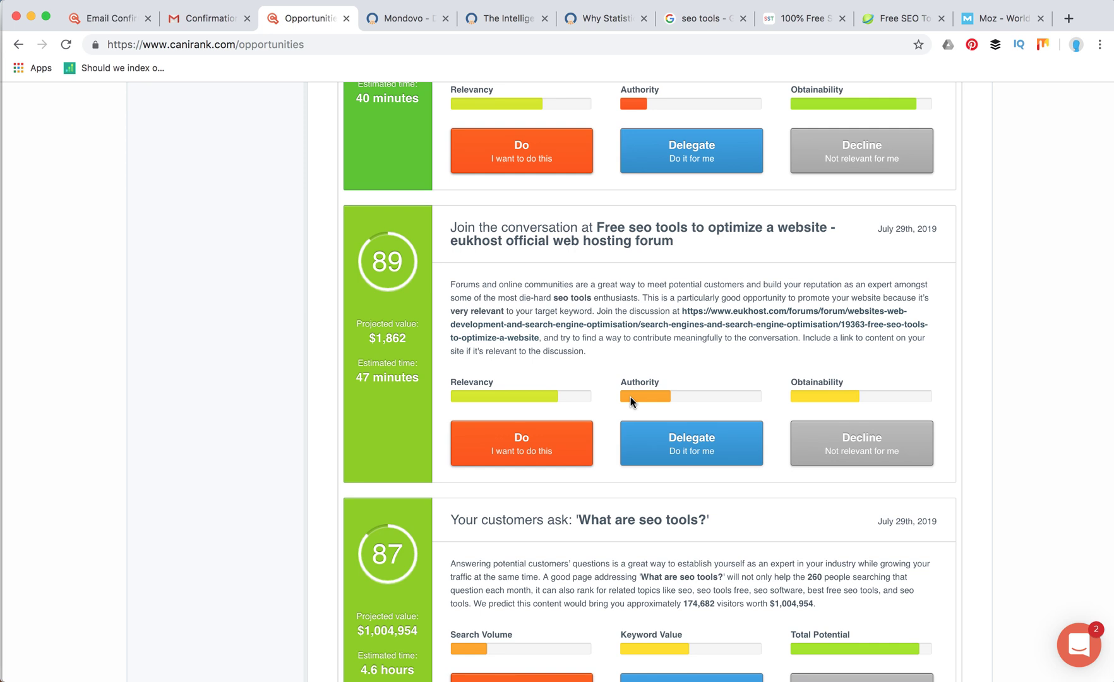
pyautogui.scroll(3, 630, 397)
pyautogui.scroll(-1, 630, 397)
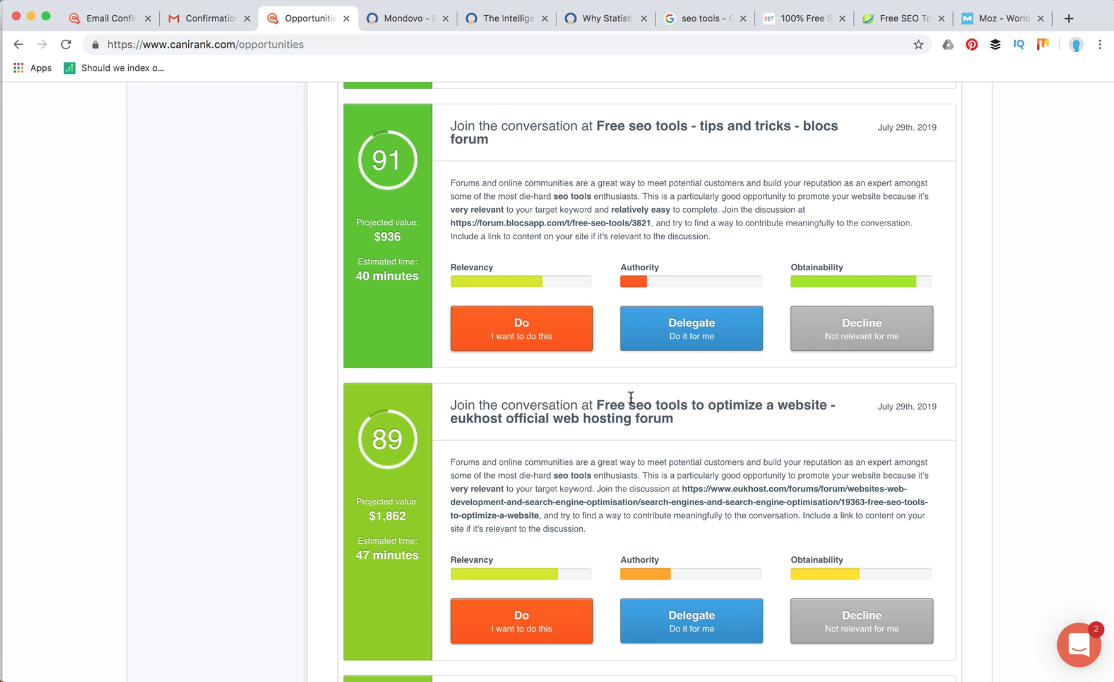
pyautogui.scroll(-3, 630, 396)
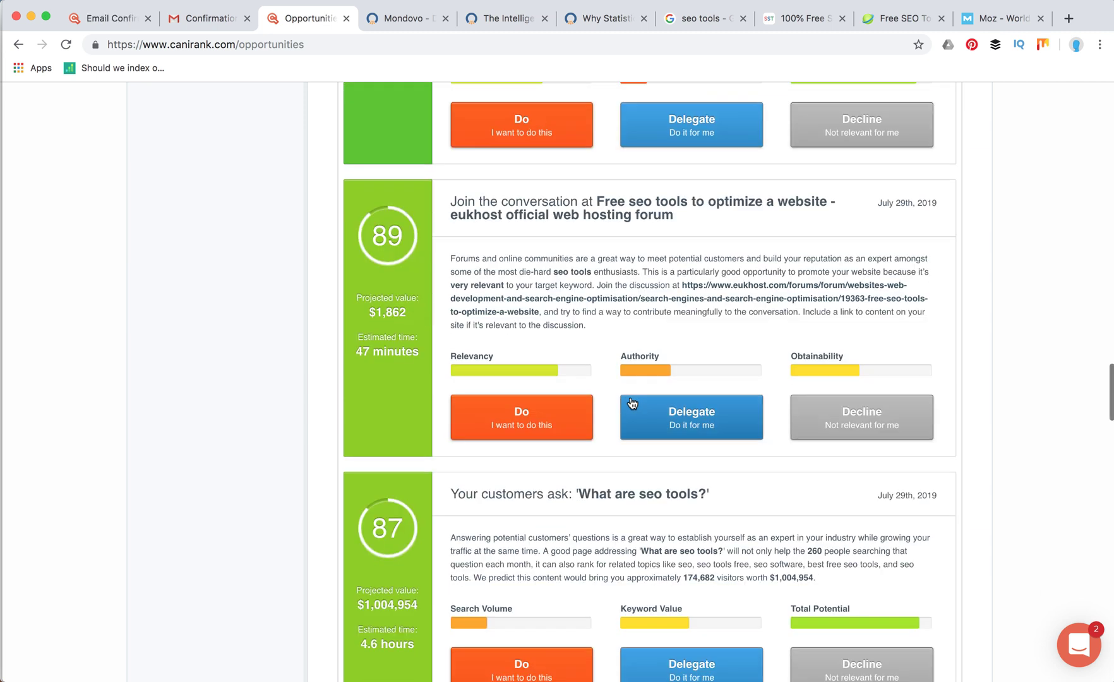
pyautogui.scroll(-4, 633, 404)
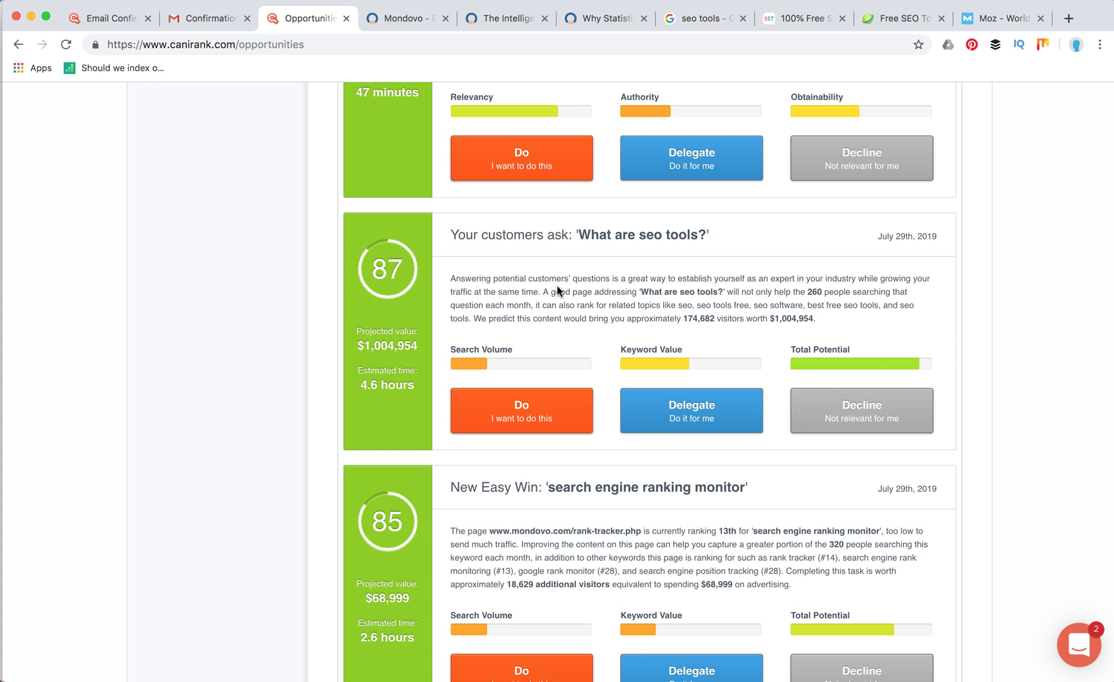
pyautogui.scroll(-3, 584, 435)
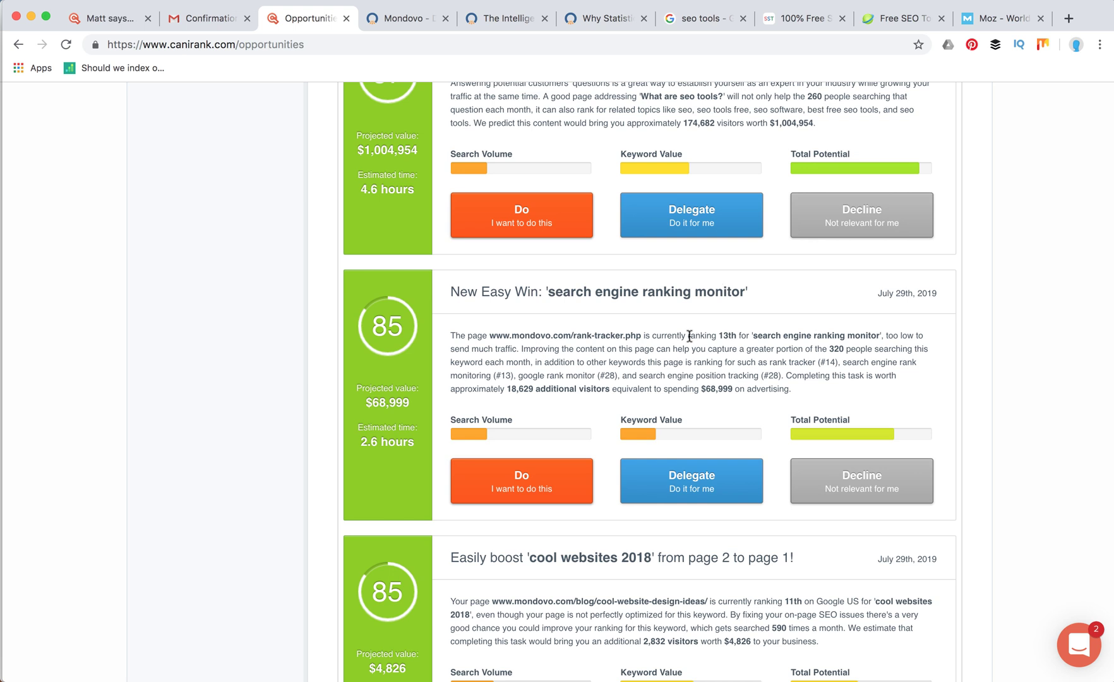
pyautogui.moveTo(699, 336); pyautogui.dragTo(734, 338)
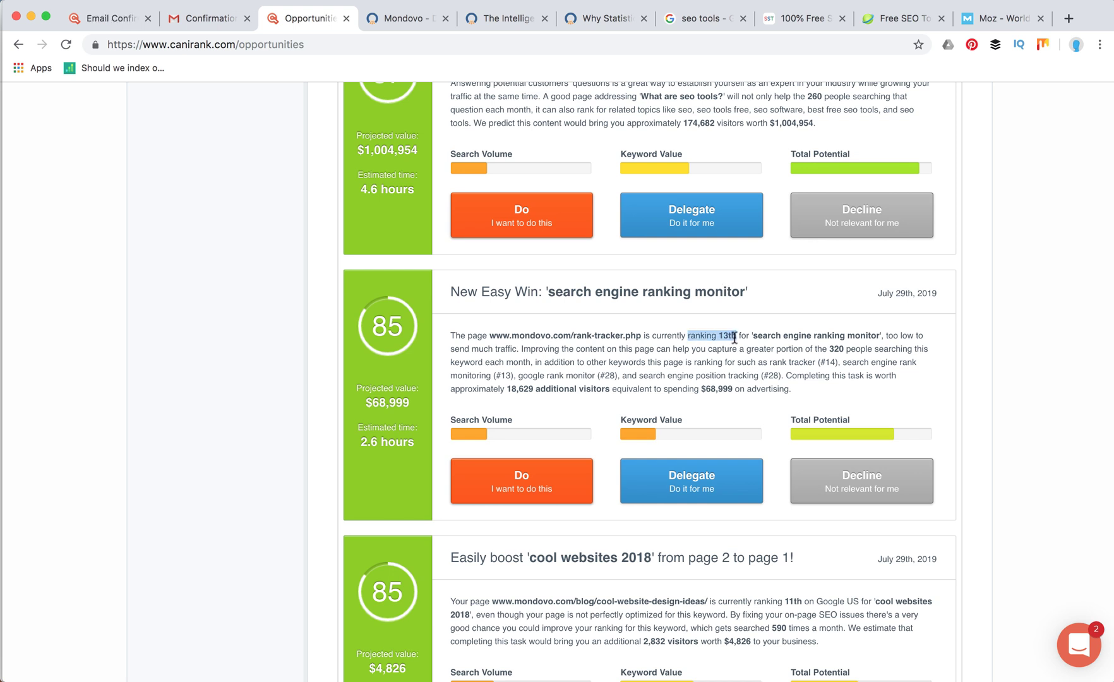
# - Scroll on to the last page-1 card, 'top searches on youtube' worth $9,176
pyautogui.scroll(-3, 734, 337)
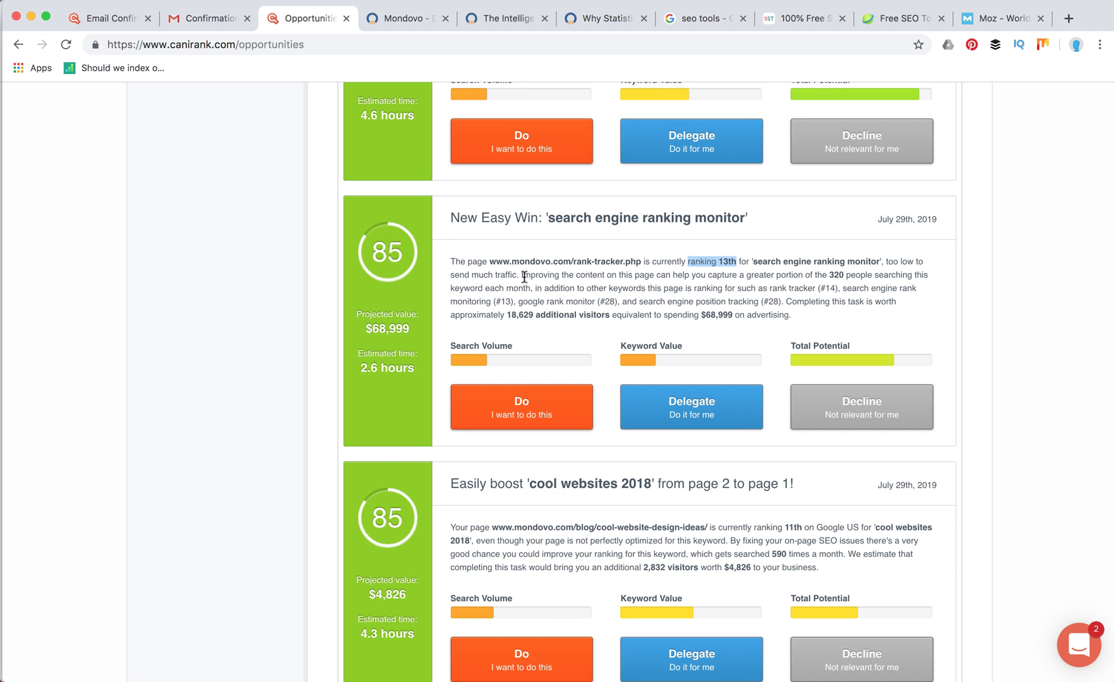
pyautogui.scroll(-2, 524, 276)
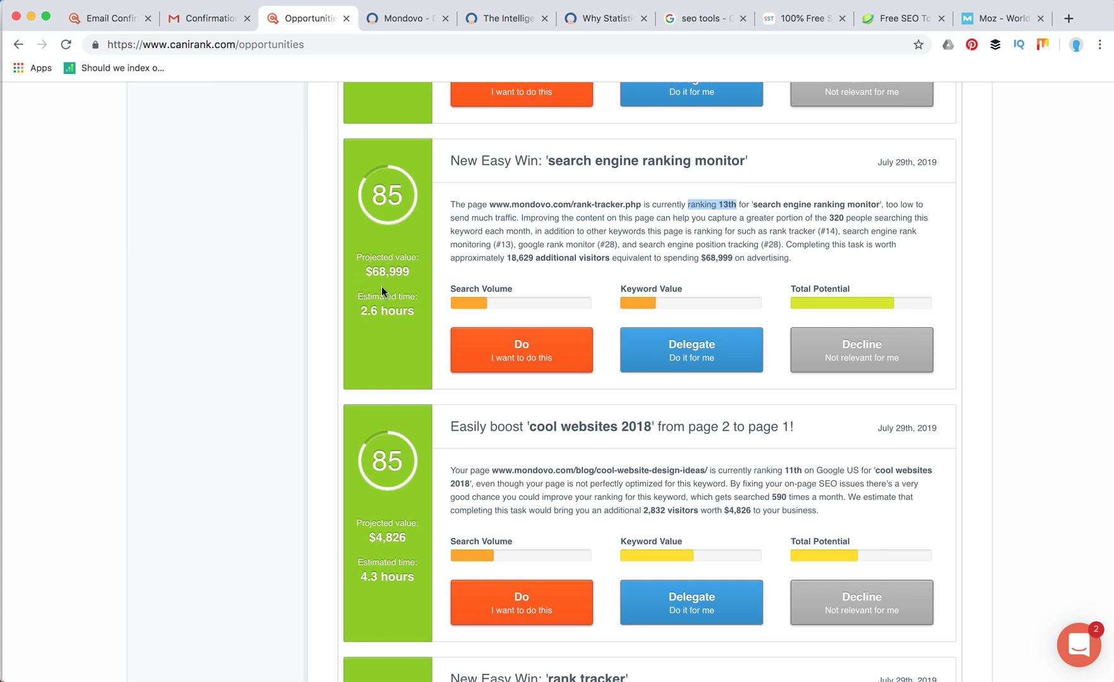
pyautogui.scroll(-8, 563, 292)
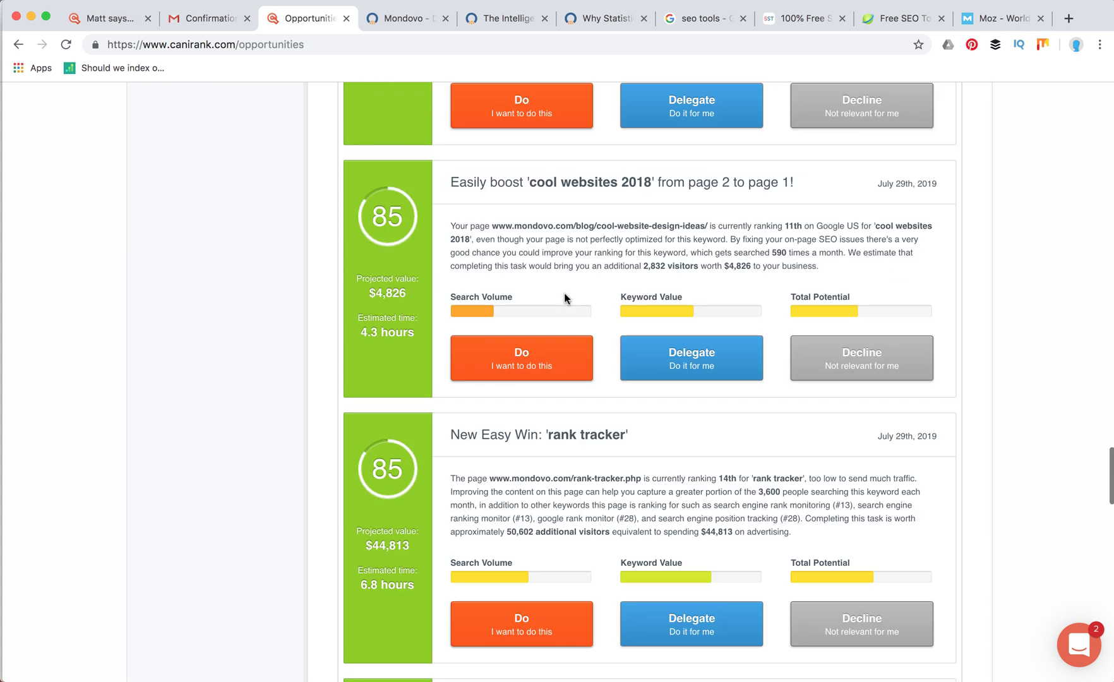
pyautogui.scroll(-14, 564, 293)
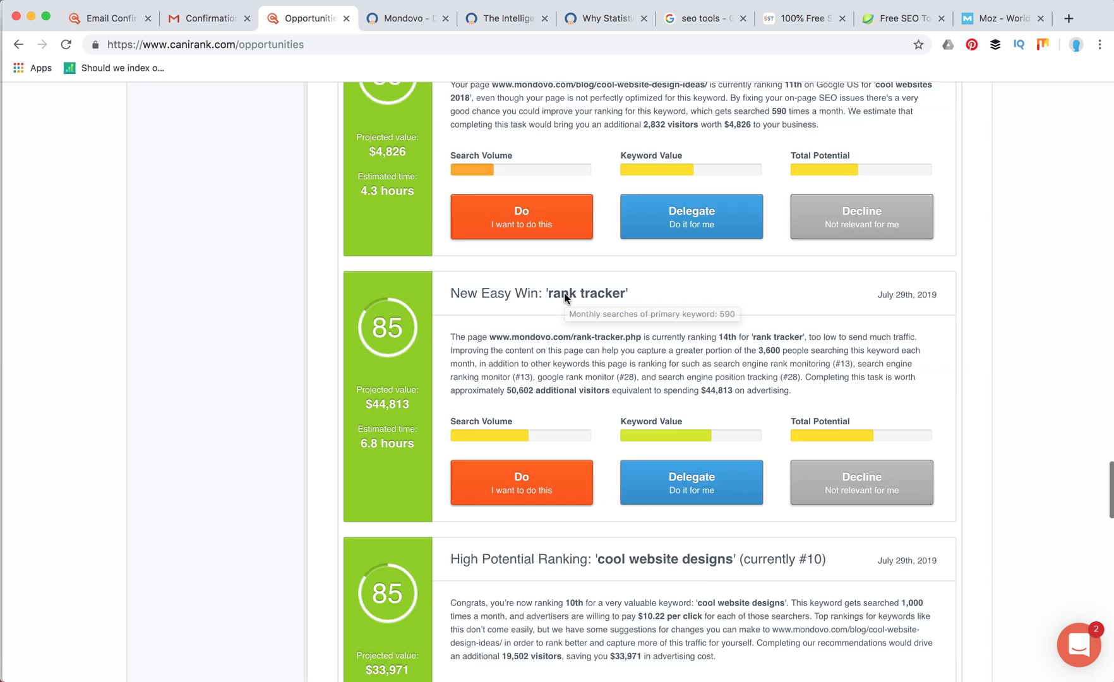
pyautogui.scroll(-5, 564, 293)
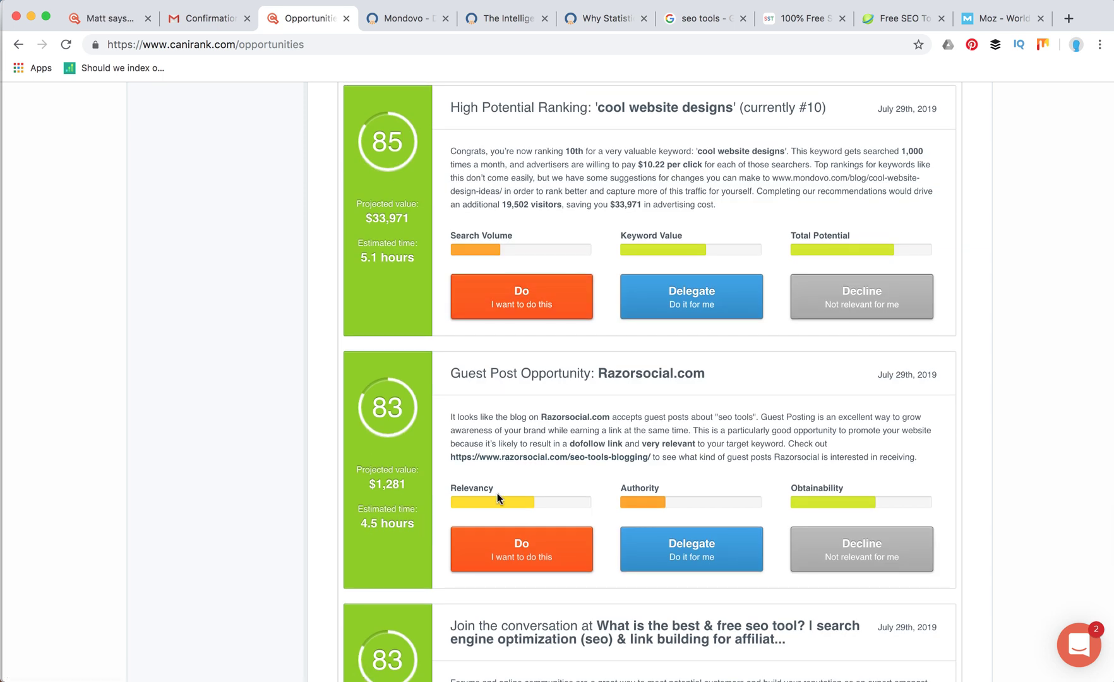
pyautogui.scroll(-7, 497, 492)
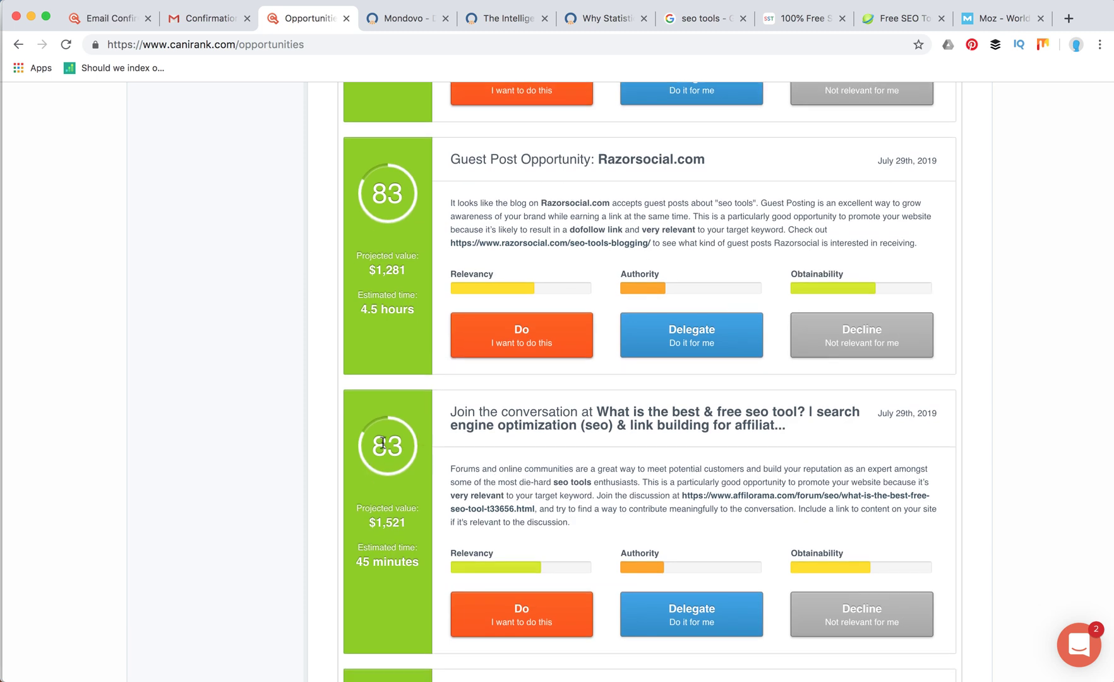
pyautogui.scroll(-5, 460, 571)
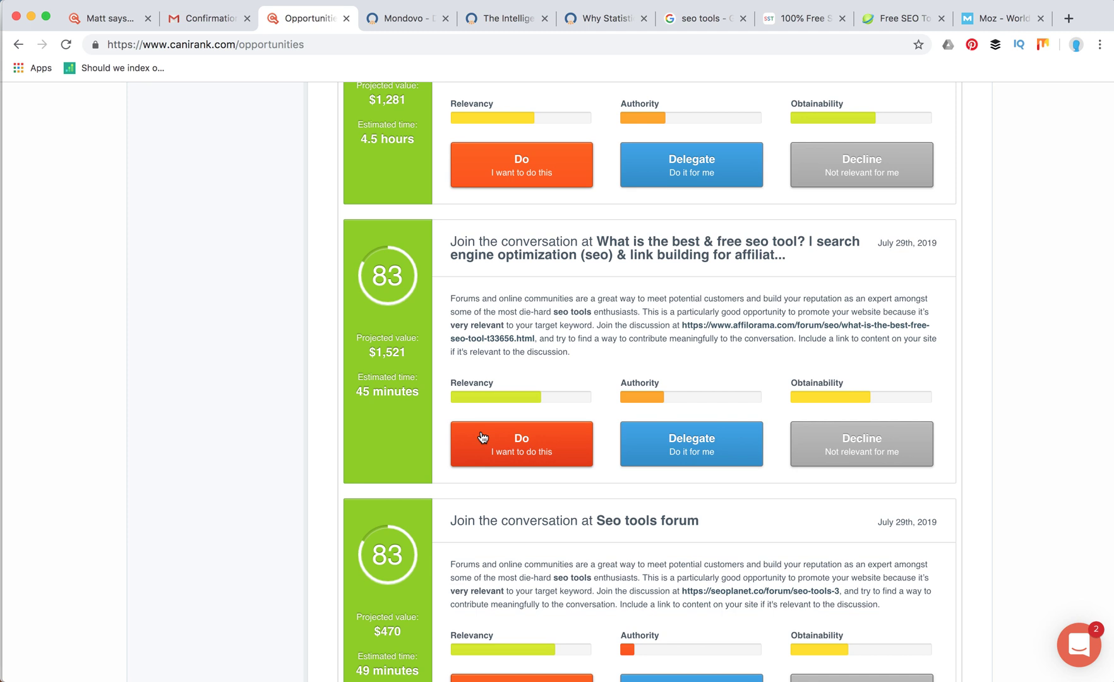
pyautogui.scroll(-20, 483, 437)
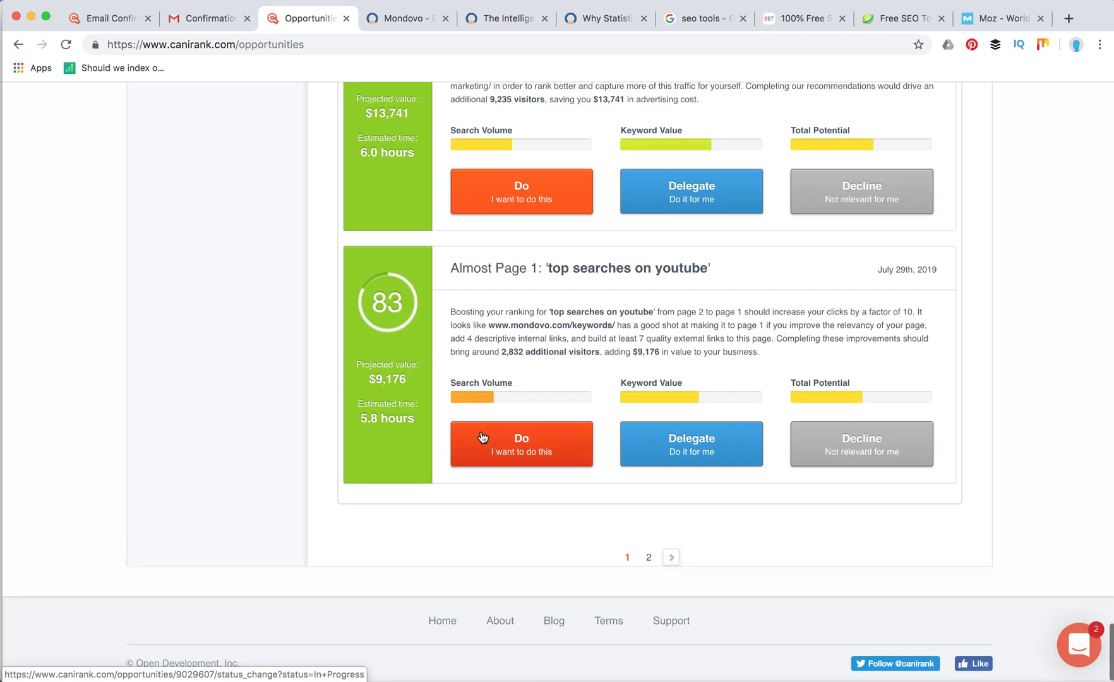
# - Scroll back up to the top of the Opportunities list and the Hongkiat.com card
pyautogui.scroll(3, 482, 436)
pyautogui.scroll(12, 481, 431)
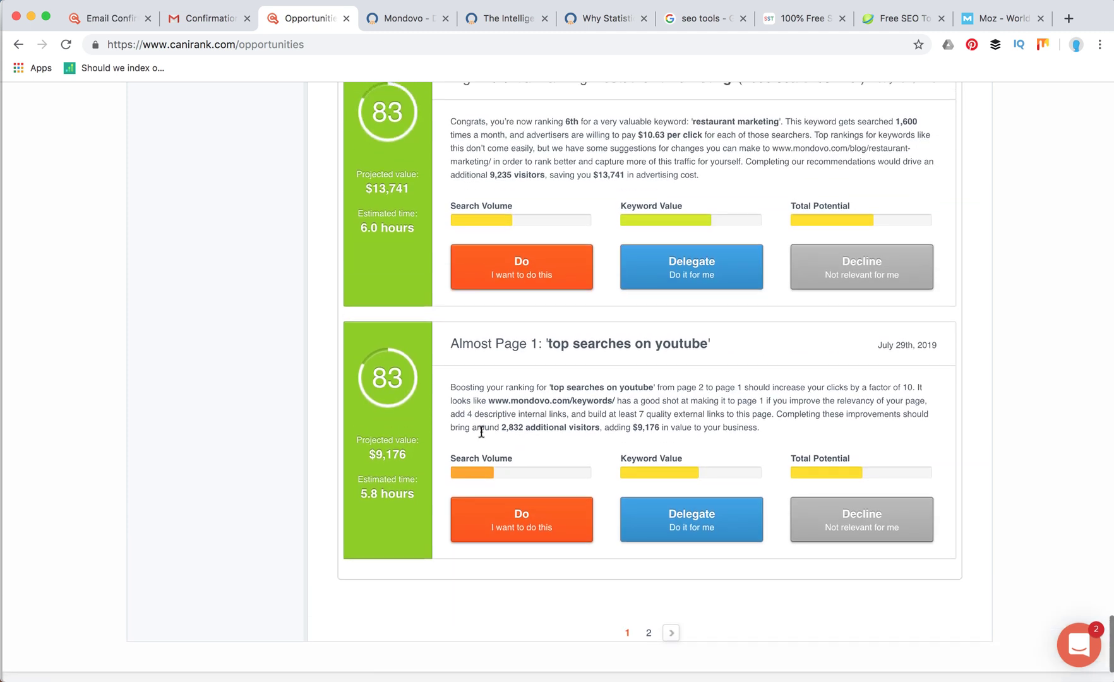
pyautogui.scroll(10, 481, 431)
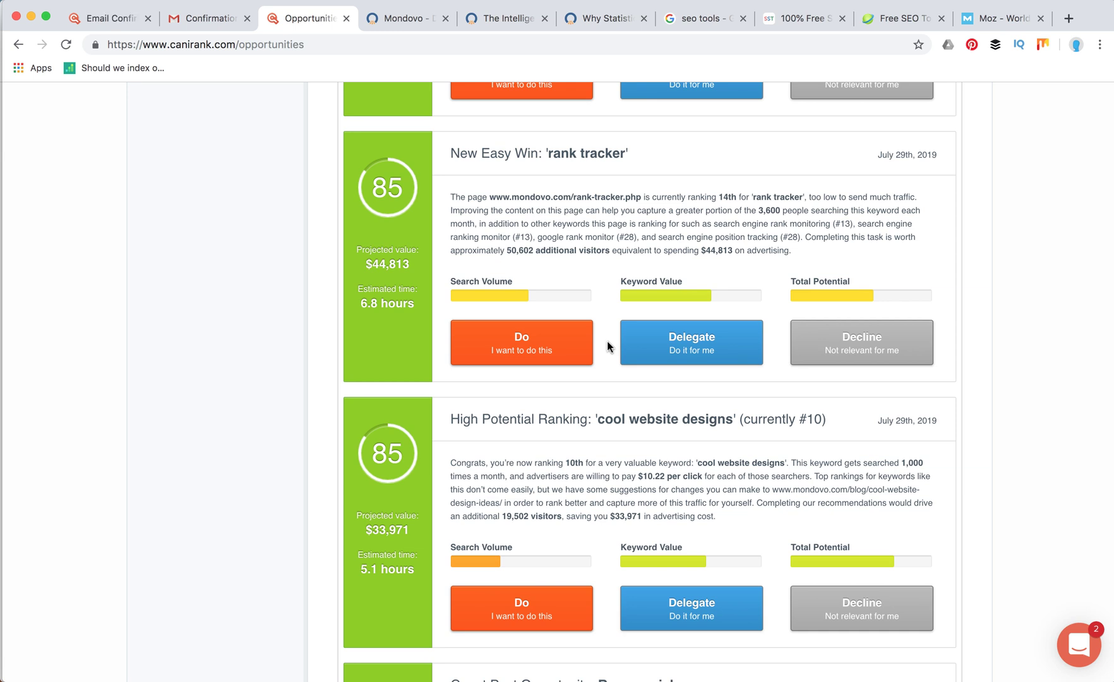
pyautogui.scroll(2, 607, 342)
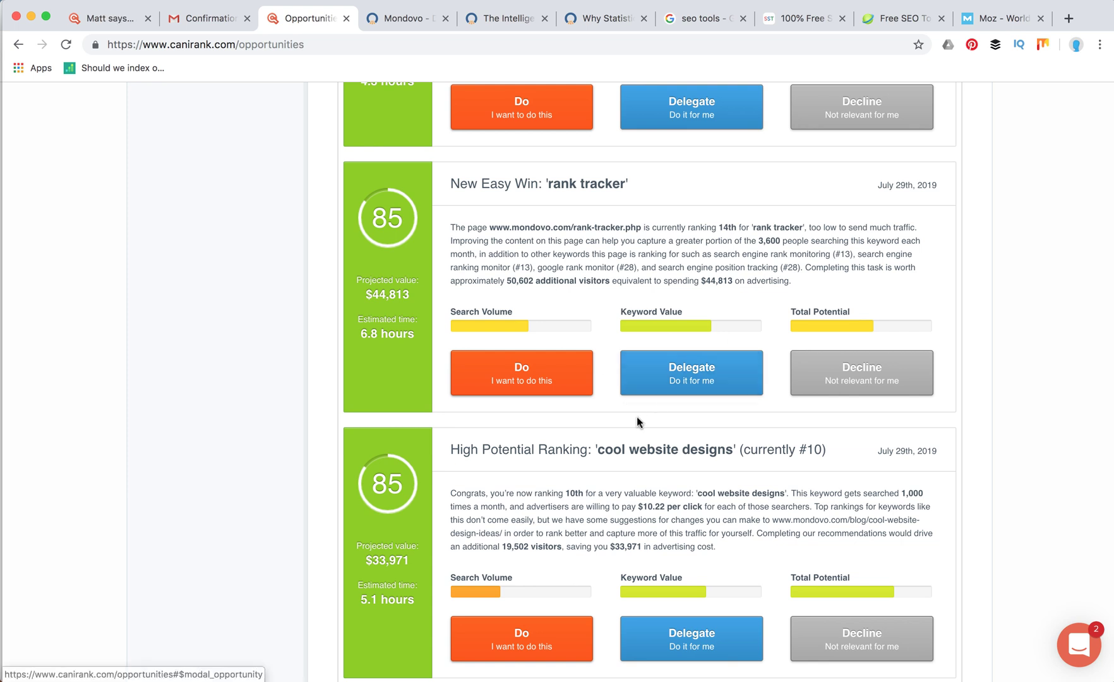
pyautogui.scroll(15, 799, 271)
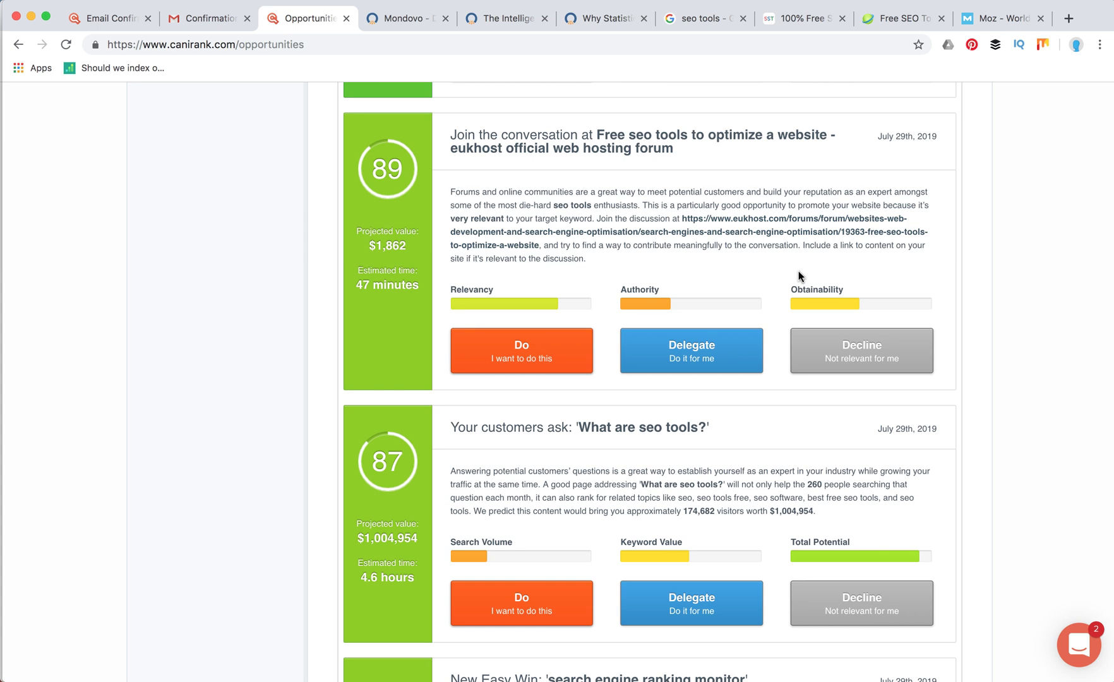
pyautogui.scroll(8, 798, 271)
pyautogui.scroll(20, 798, 275)
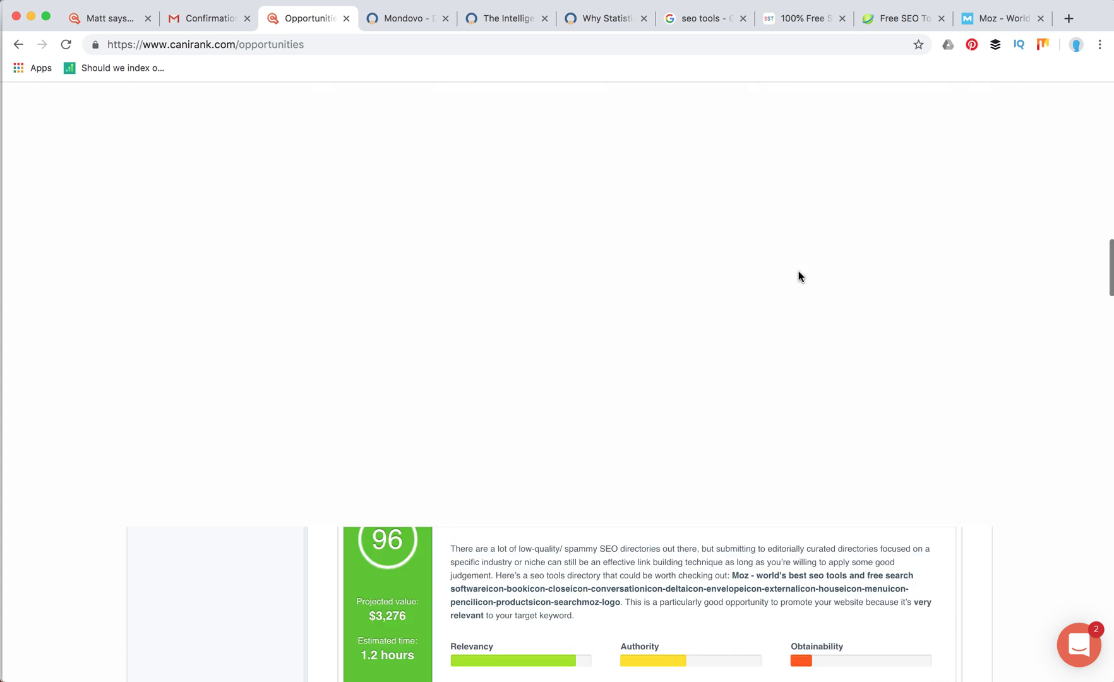
pyautogui.scroll(2, 798, 273)
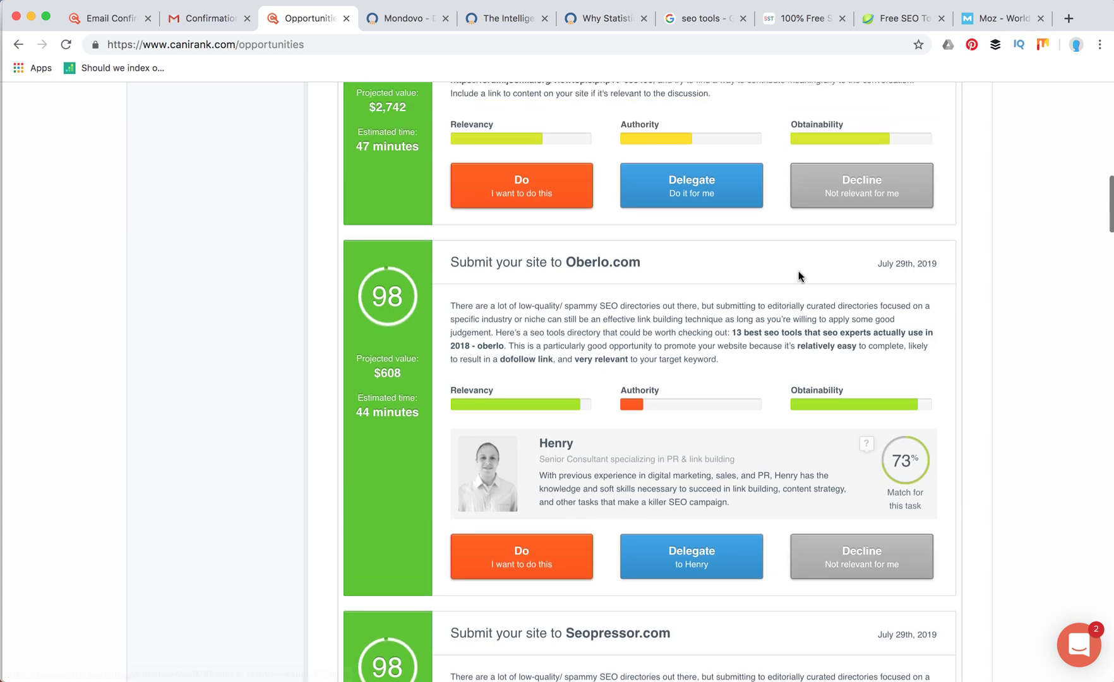
pyautogui.scroll(20, 798, 270)
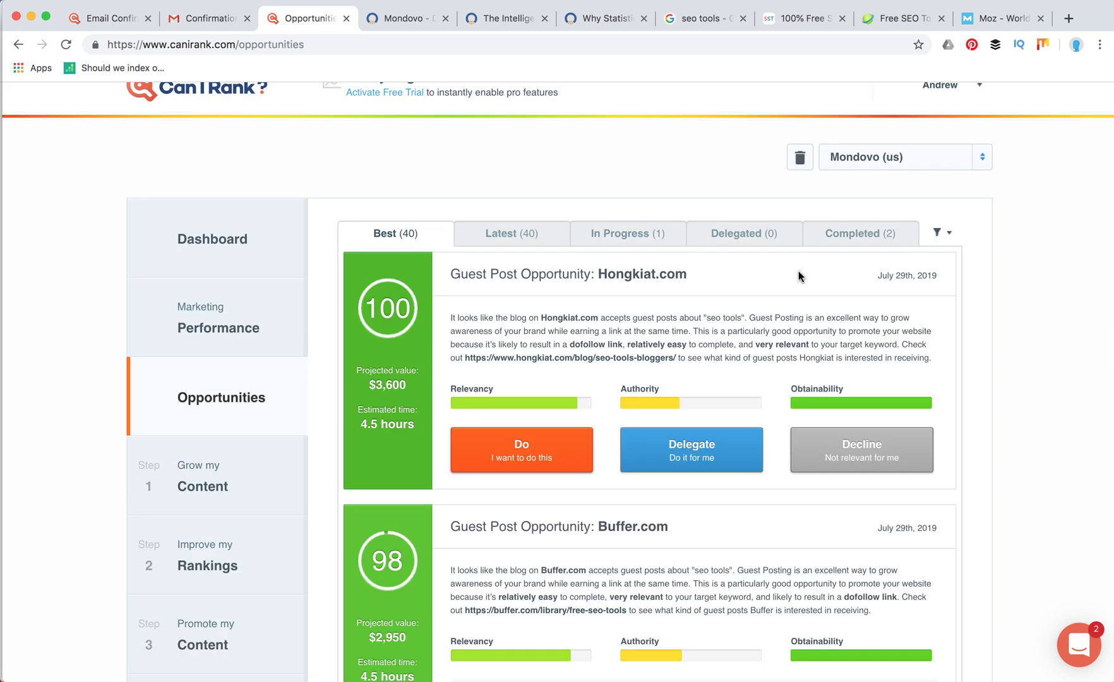
pyautogui.hscroll(-5, 798, 273)
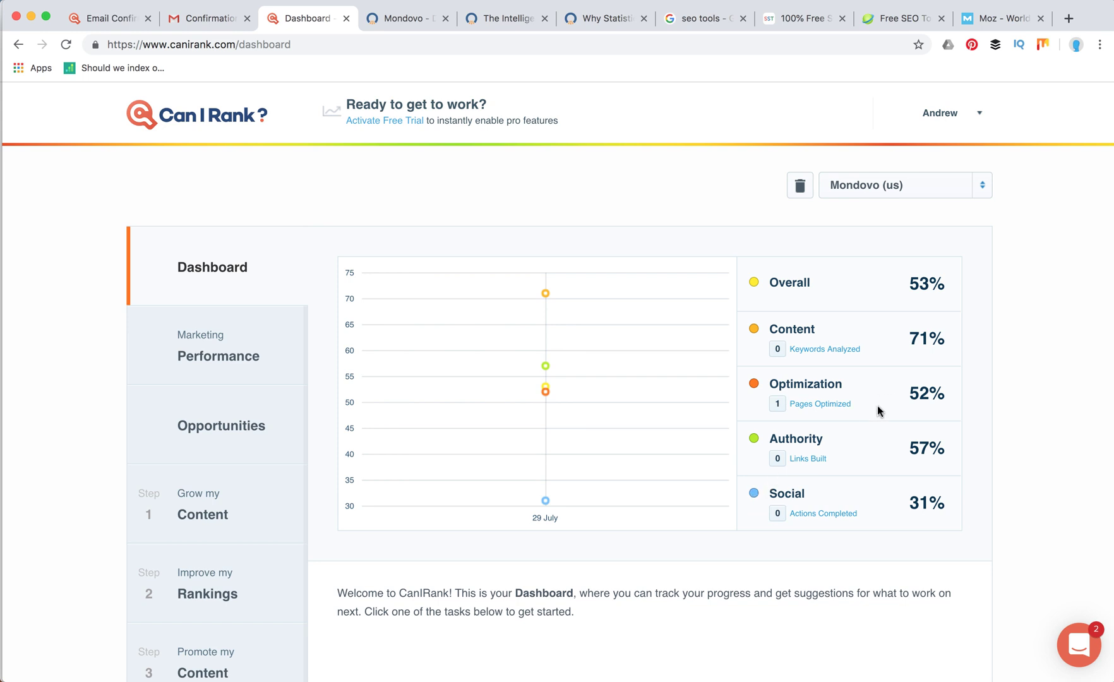
# - Scroll the Dashboard down to the Priority Tasks and Accomplishments sections
pyautogui.scroll(-4, 877, 407)
pyautogui.scroll(-3, 878, 408)
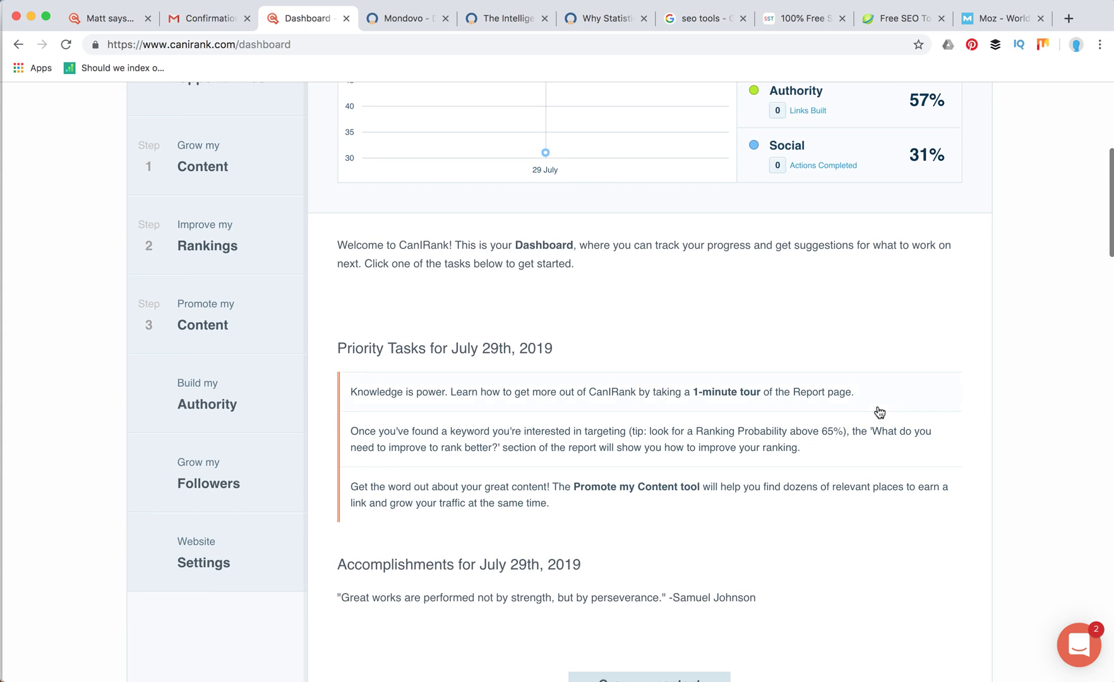
pyautogui.scroll(7, 878, 407)
# - Open Marketing Performance and scroll through Mondovo's 53% comparison against competitor URLs
pyautogui.click(877, 405)
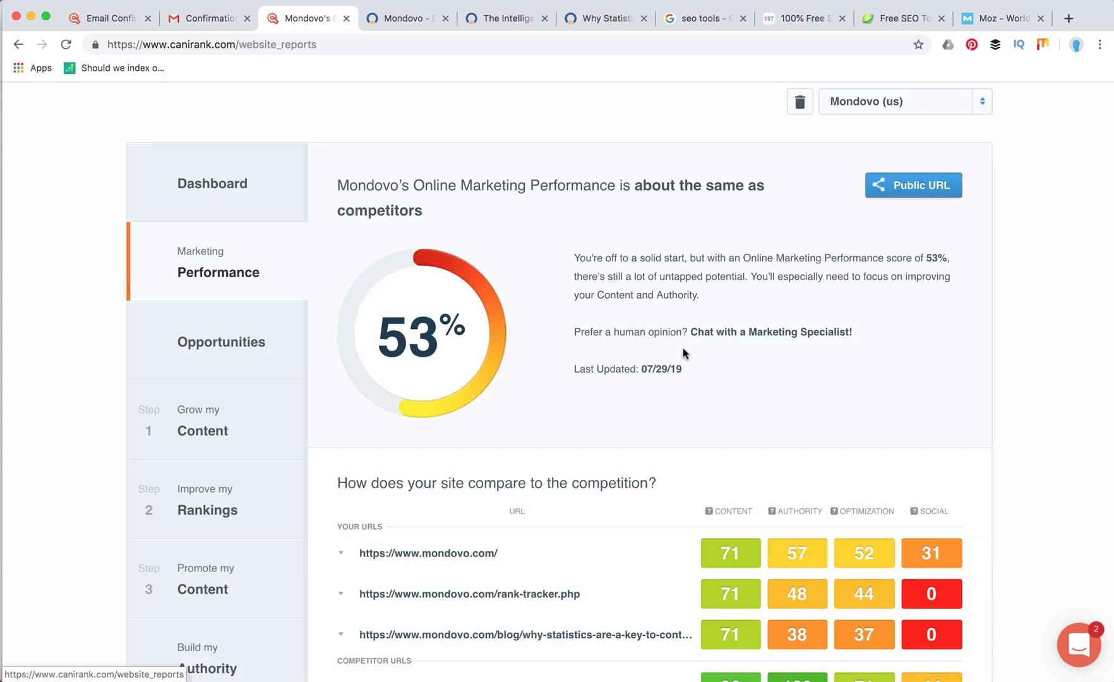
pyautogui.scroll(-1, 682, 352)
pyautogui.scroll(-1, 682, 347)
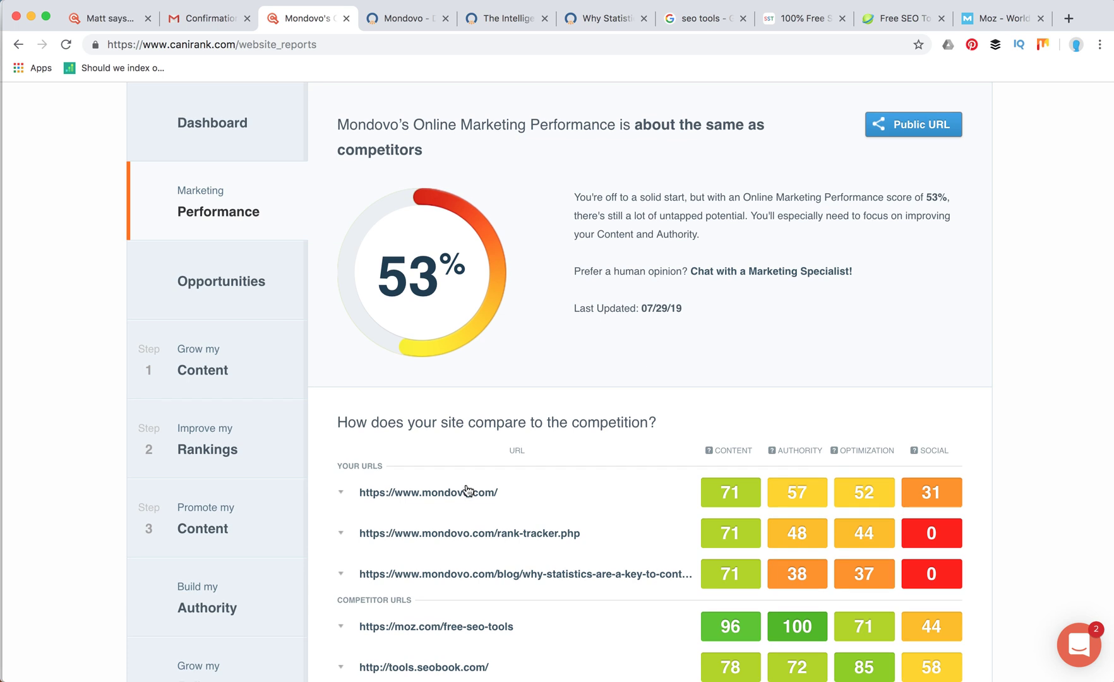
pyautogui.scroll(-2, 677, 529)
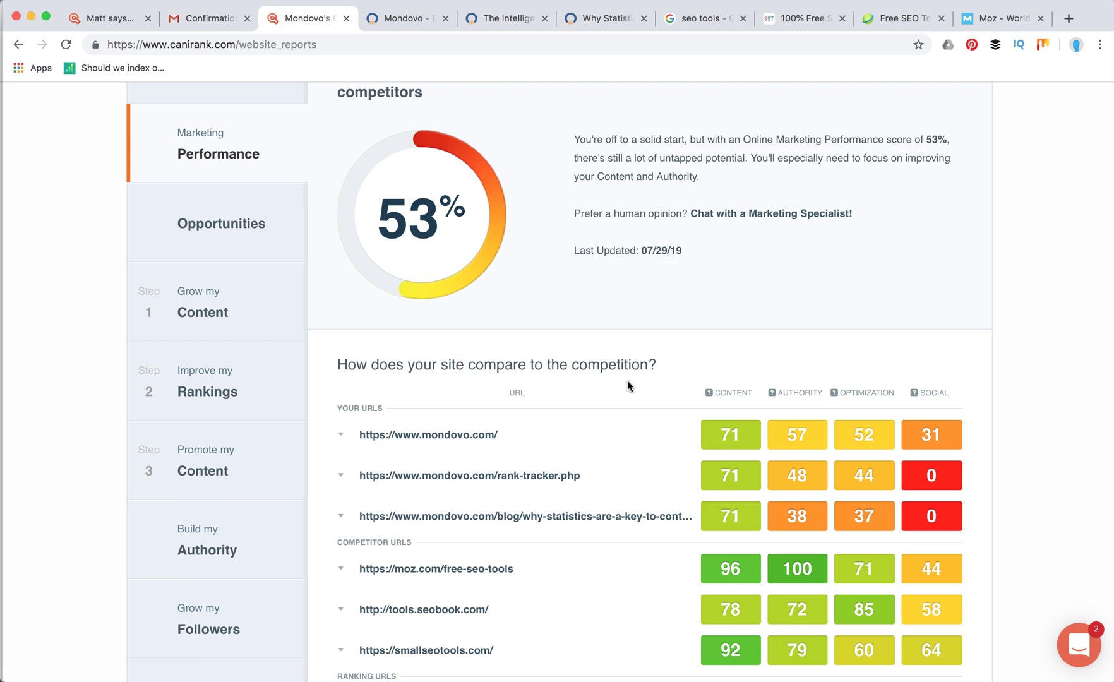
pyautogui.scroll(-1, 628, 381)
pyautogui.scroll(-3, 627, 380)
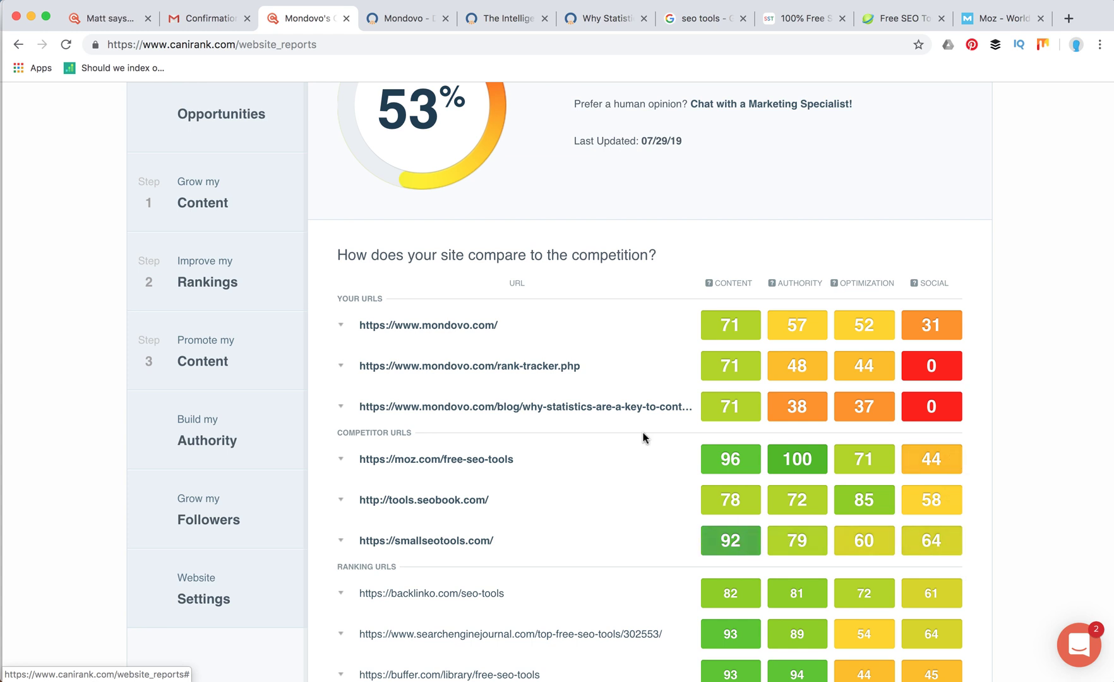
pyautogui.scroll(-3, 635, 434)
# - Scroll back over the comparison table and go to the Grow my Content page
pyautogui.scroll(1, 636, 434)
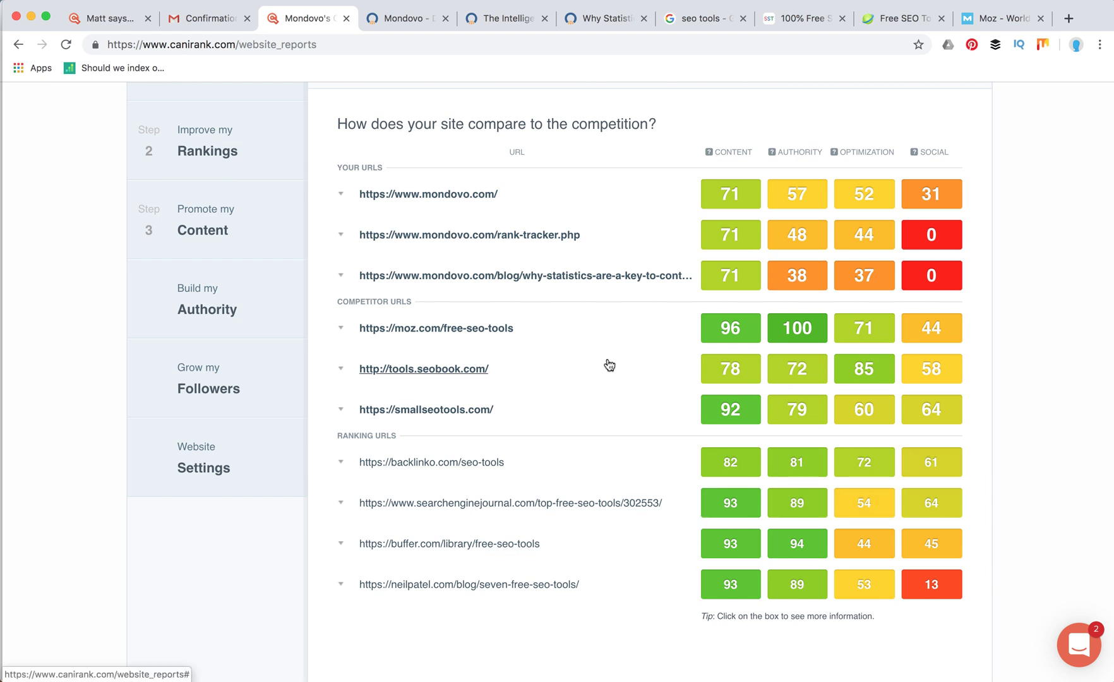
pyautogui.scroll(5, 609, 365)
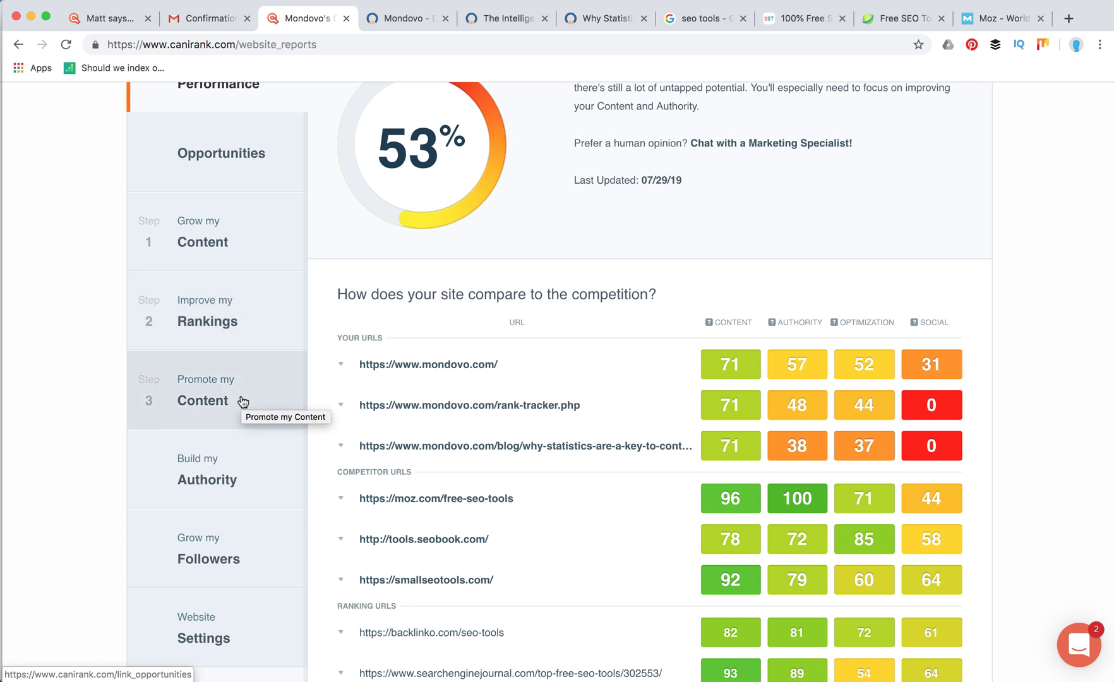
pyautogui.scroll(-2, 242, 401)
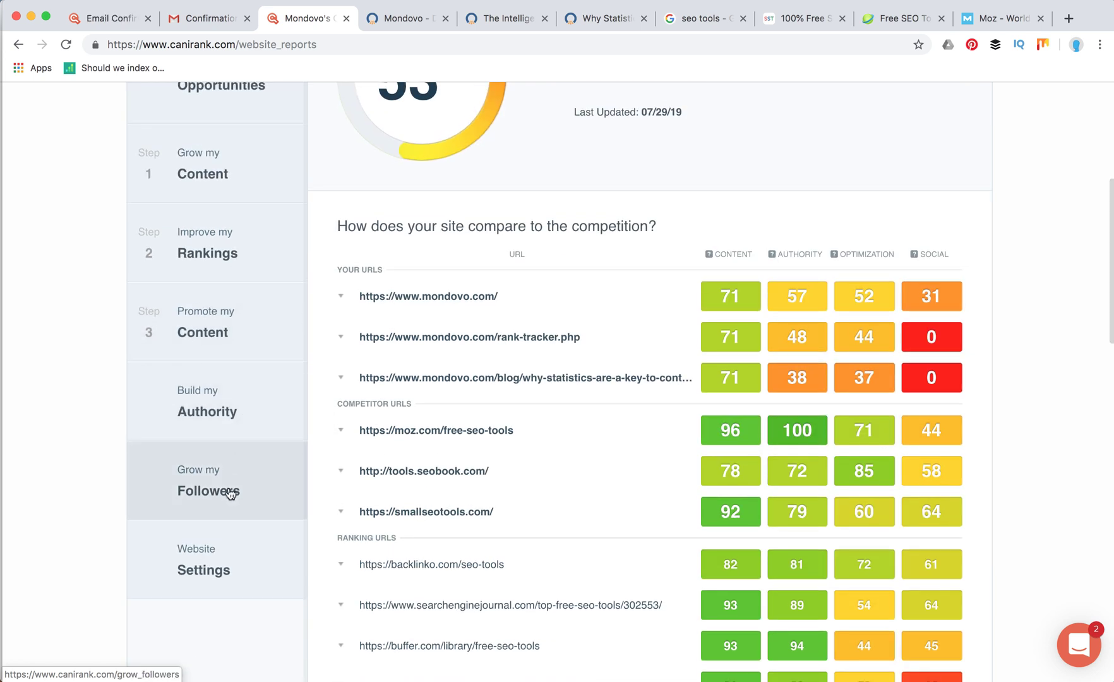
pyautogui.click(249, 456)
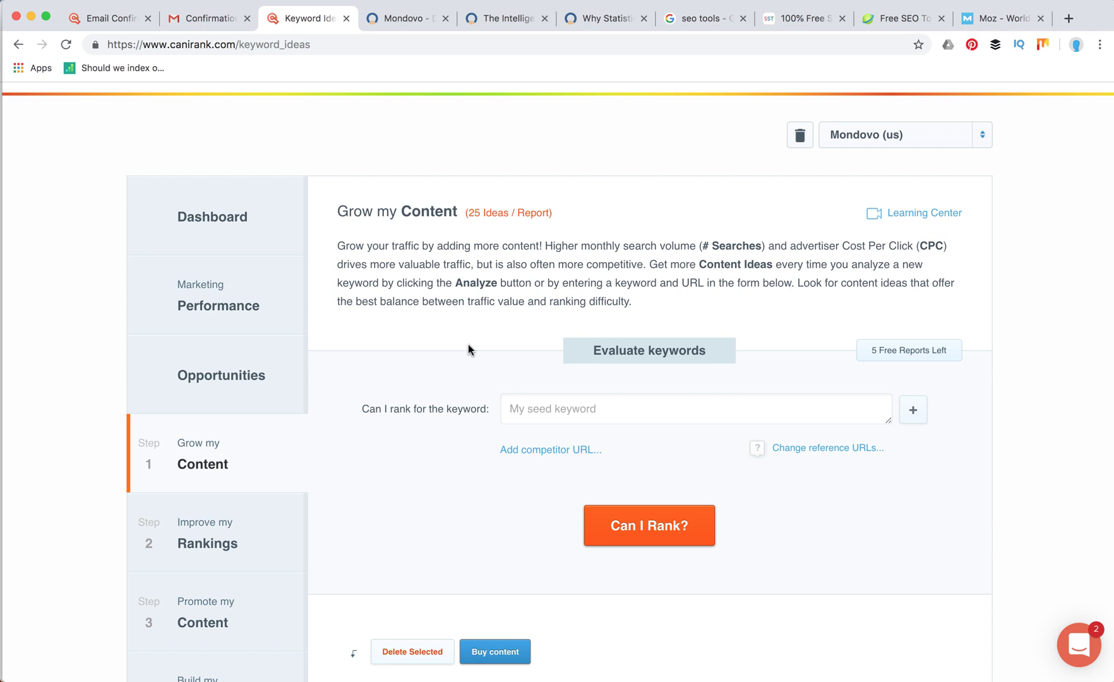
# - Run a Can I Rank? check on the seo tools keyword, then go to Improve my Rankings
pyautogui.scroll(-2, 468, 344)
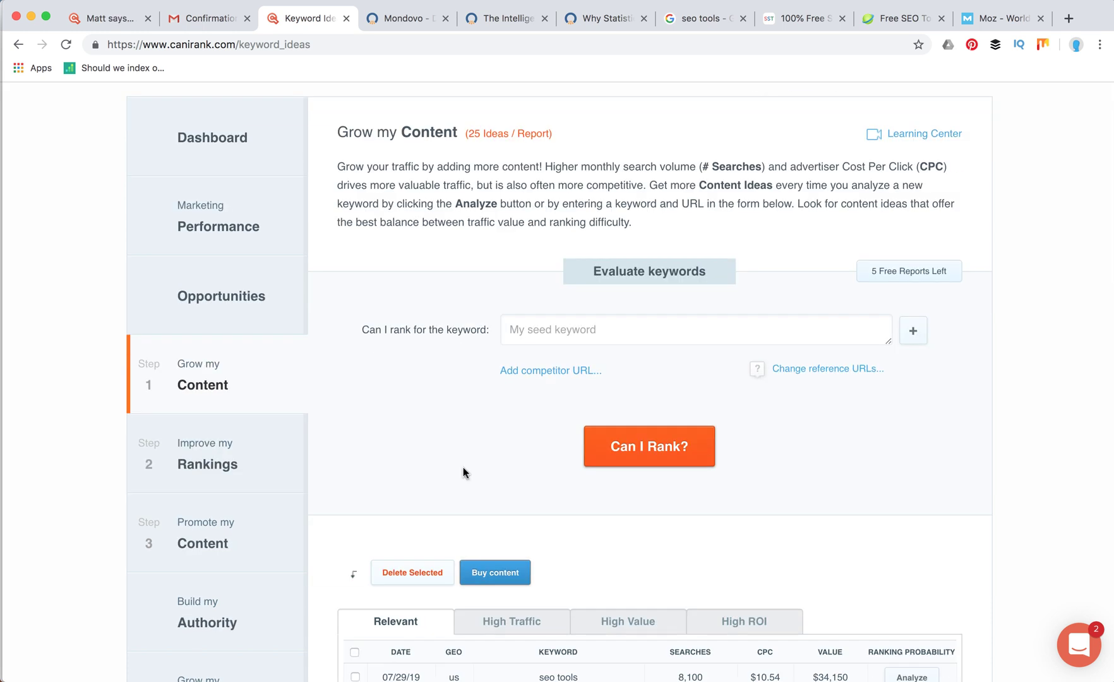
pyautogui.scroll(-6, 463, 468)
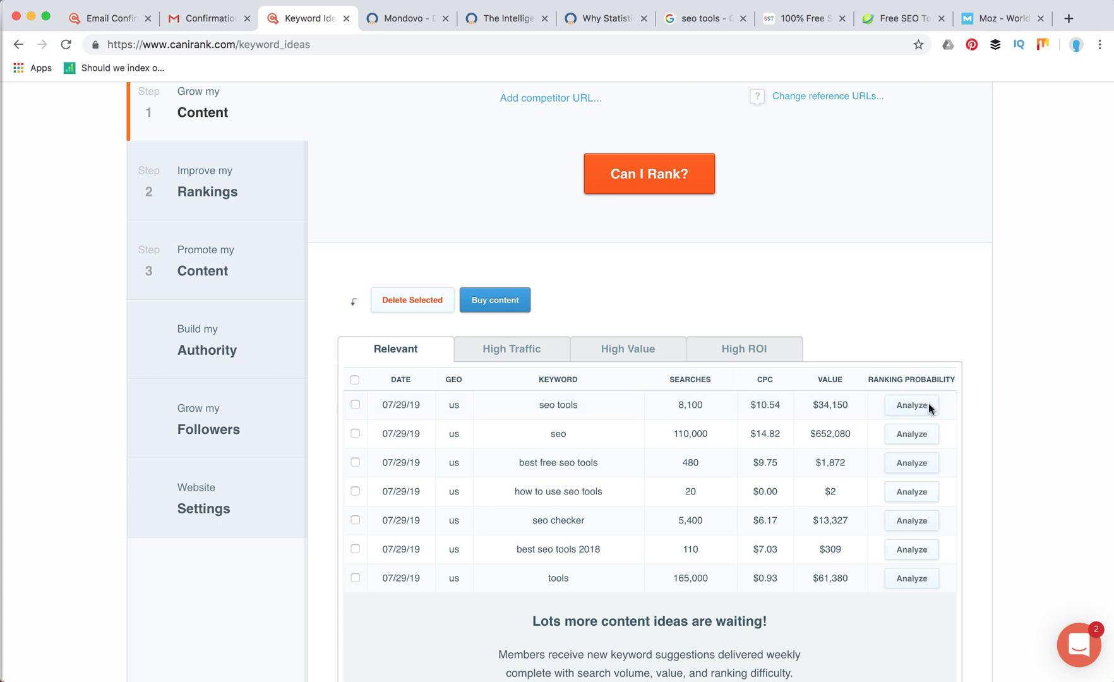
pyautogui.click(910, 411)
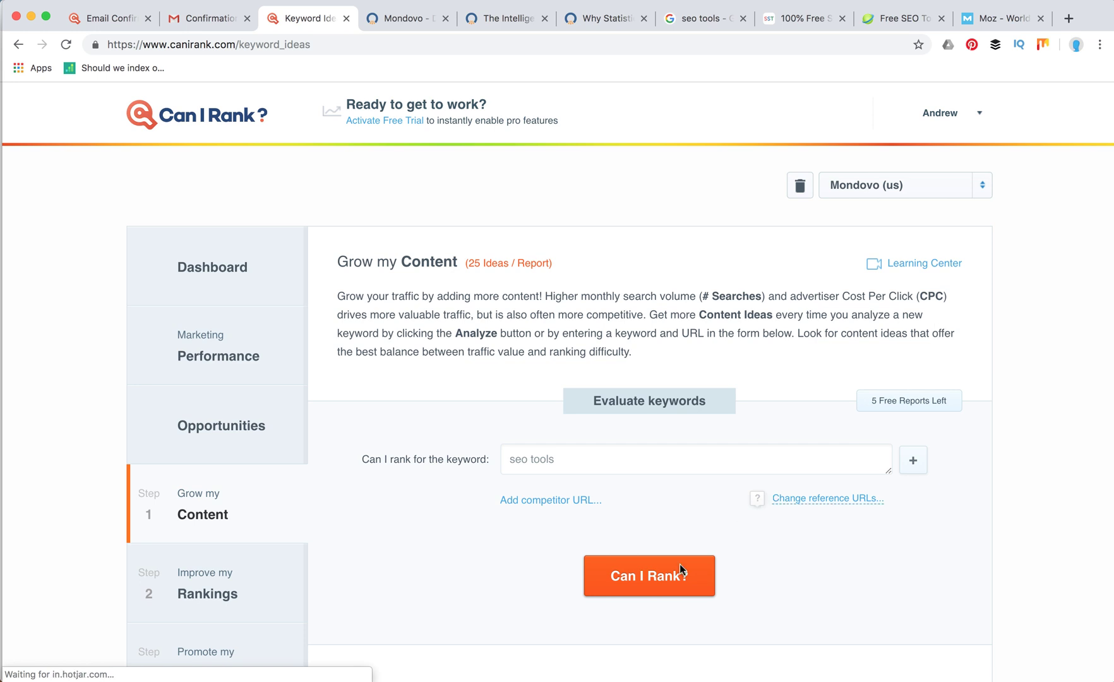
pyautogui.click(656, 581)
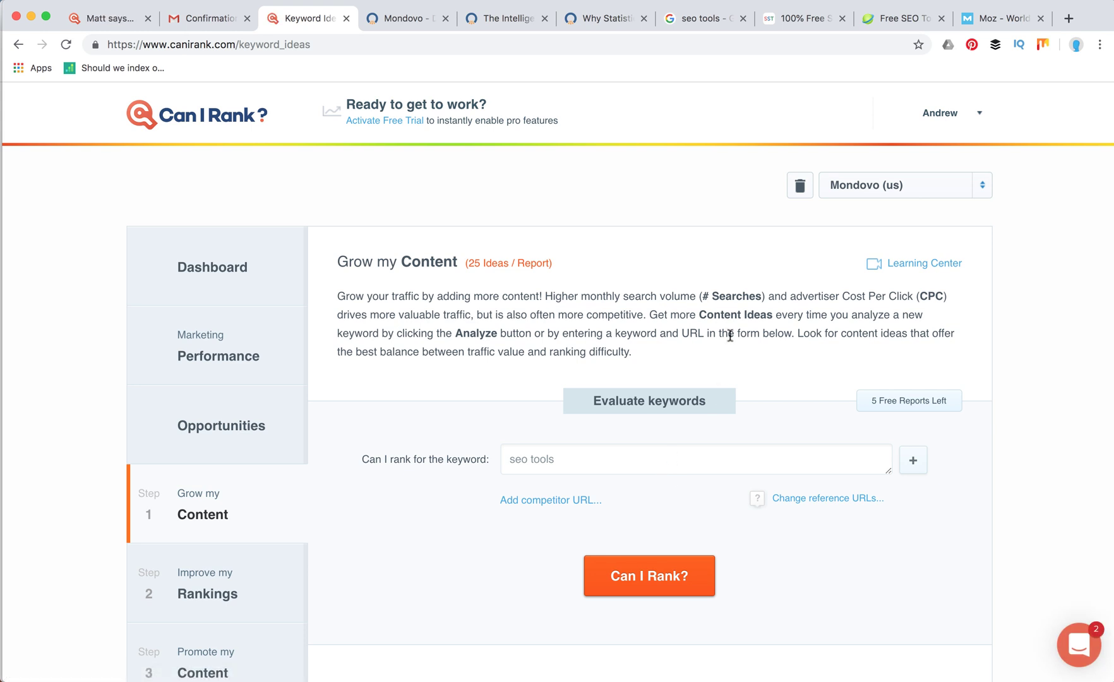
pyautogui.scroll(-3, 730, 334)
pyautogui.click(202, 379)
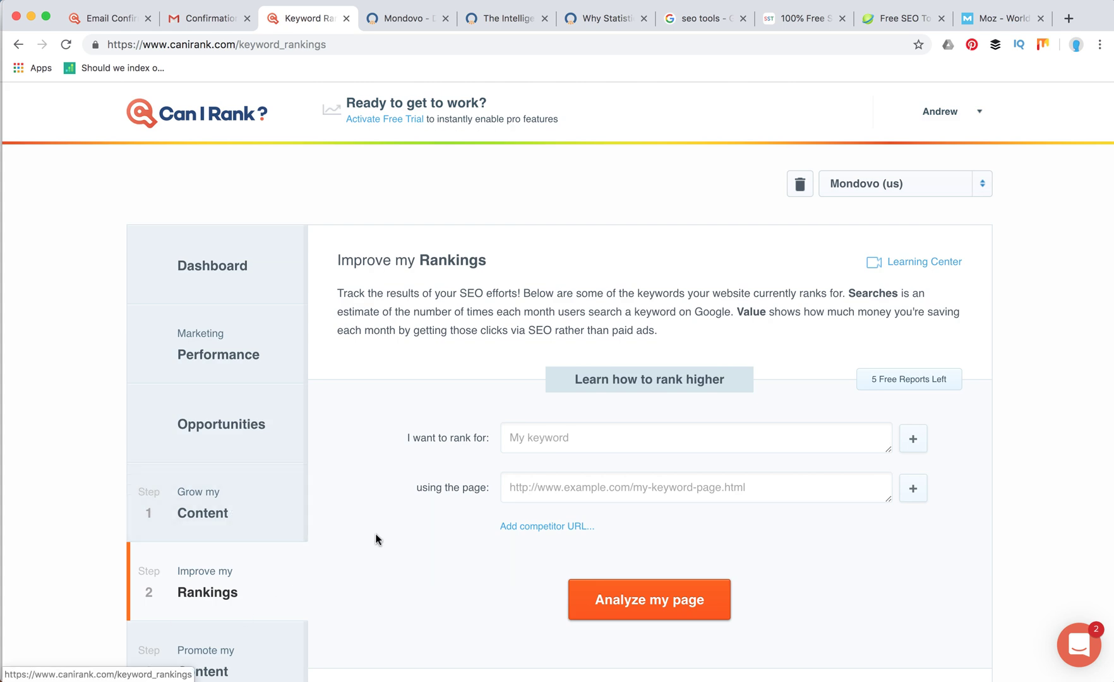
# - Open the 37% optimization report for the 'seo tools' keyword from the Latest table
pyautogui.scroll(-5, 376, 539)
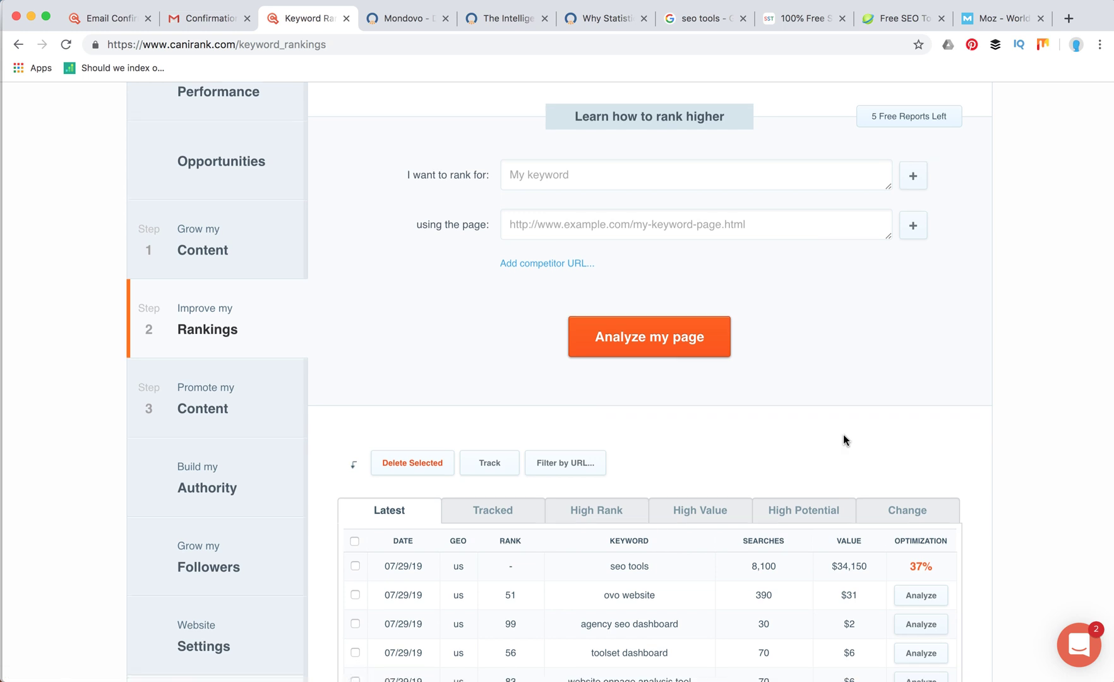
pyautogui.scroll(-2, 843, 439)
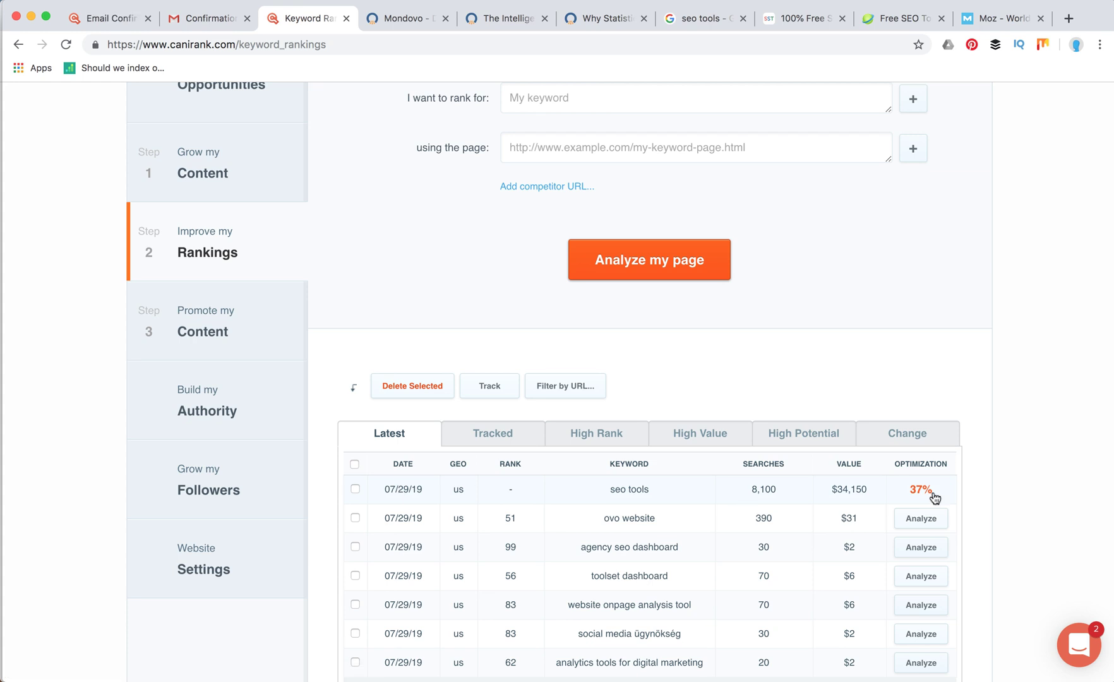
pyautogui.click(925, 495)
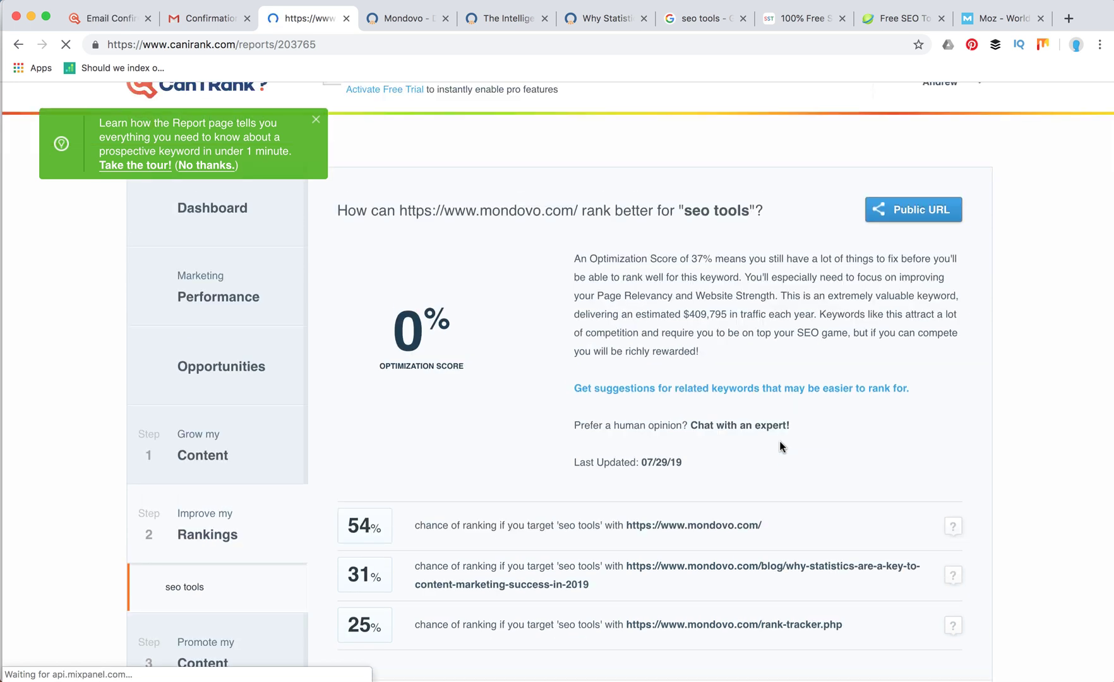
pyautogui.scroll(-3, 779, 440)
pyautogui.scroll(-5, 779, 440)
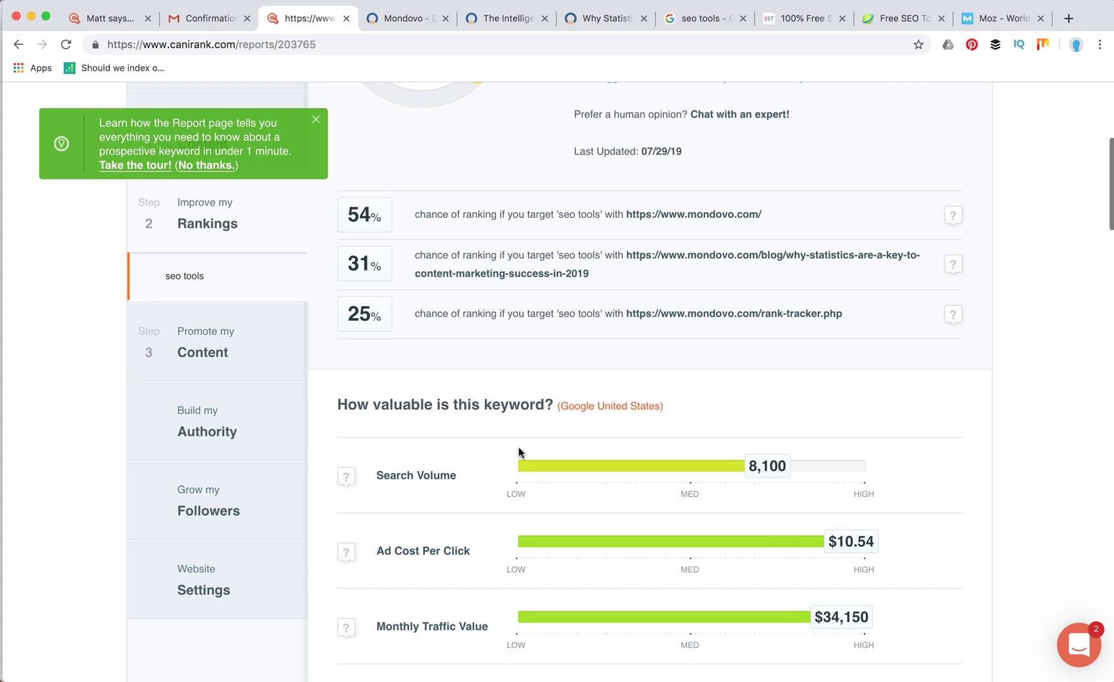
pyautogui.scroll(-5, 486, 585)
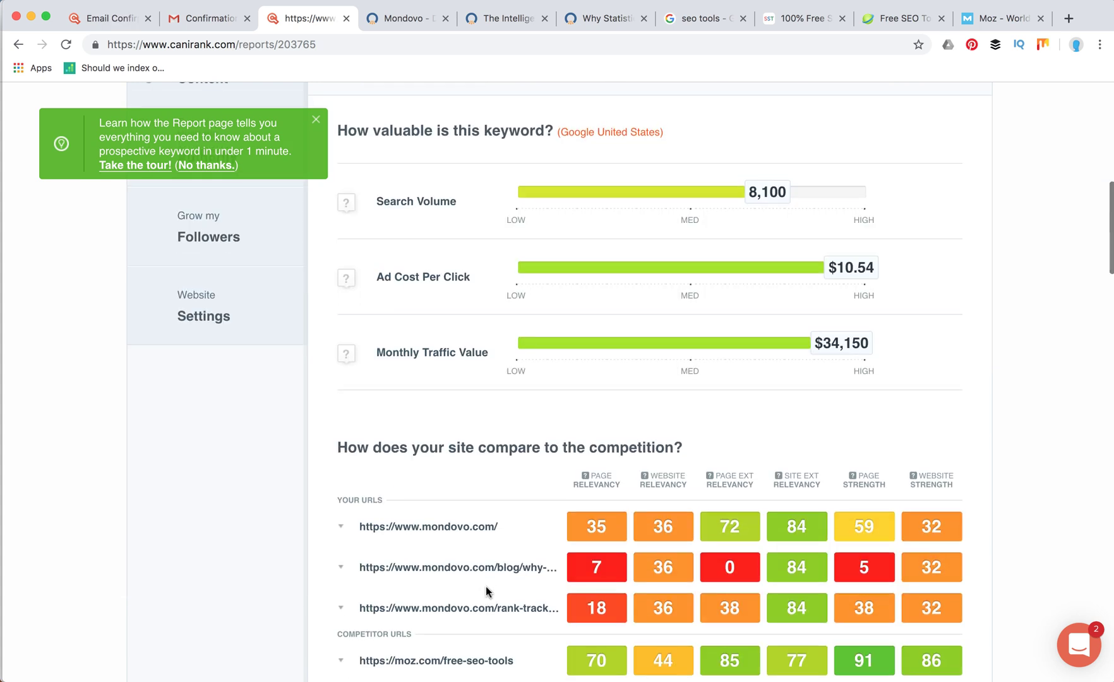
pyautogui.scroll(-10, 485, 585)
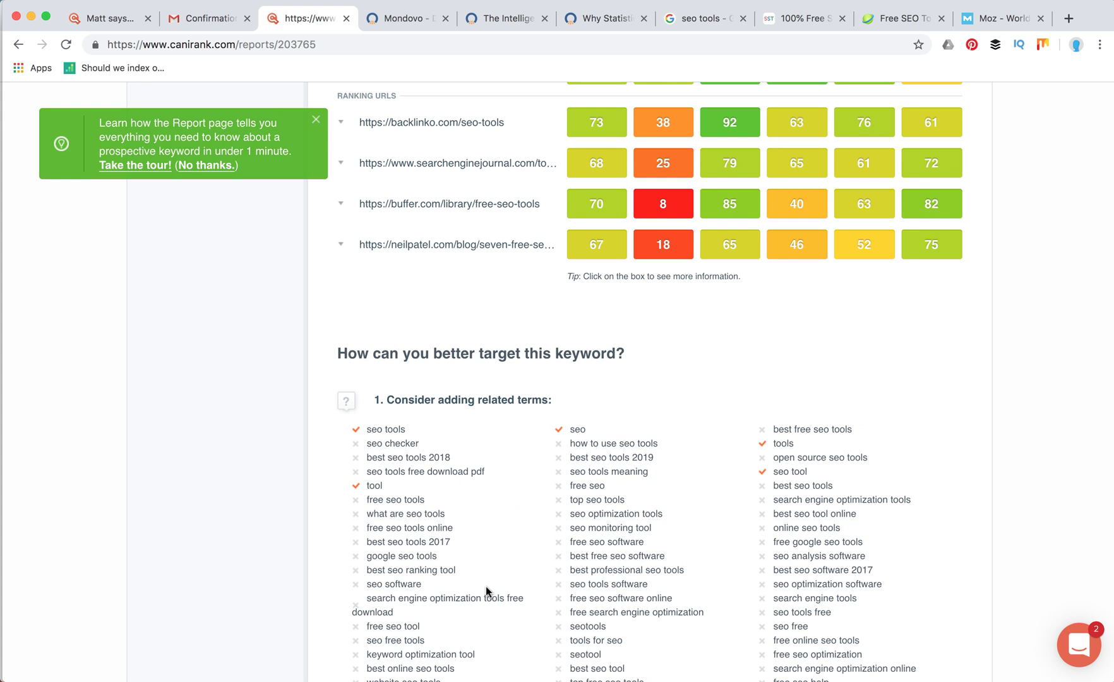
pyautogui.scroll(-3, 486, 585)
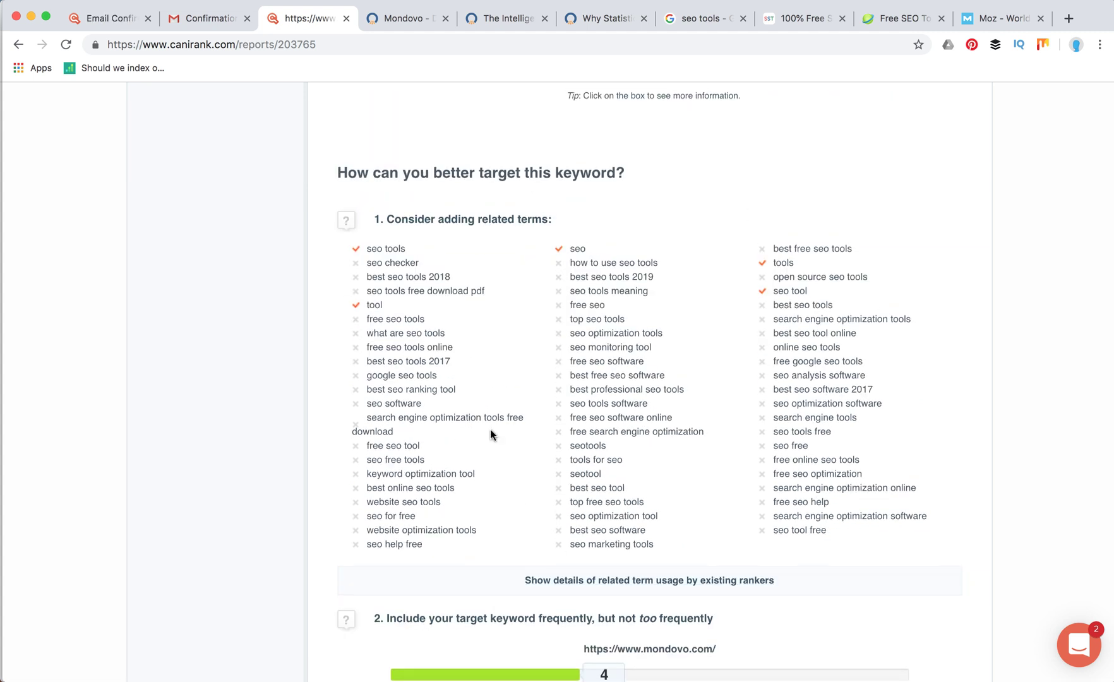
pyautogui.scroll(-4, 490, 435)
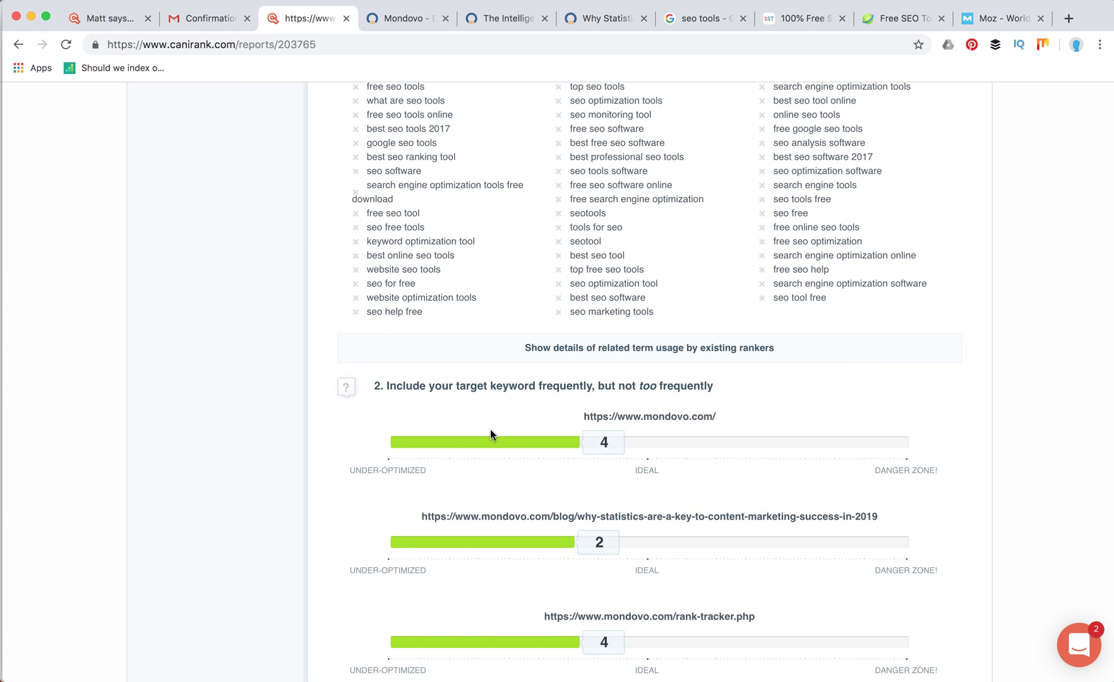
pyautogui.scroll(-4, 490, 431)
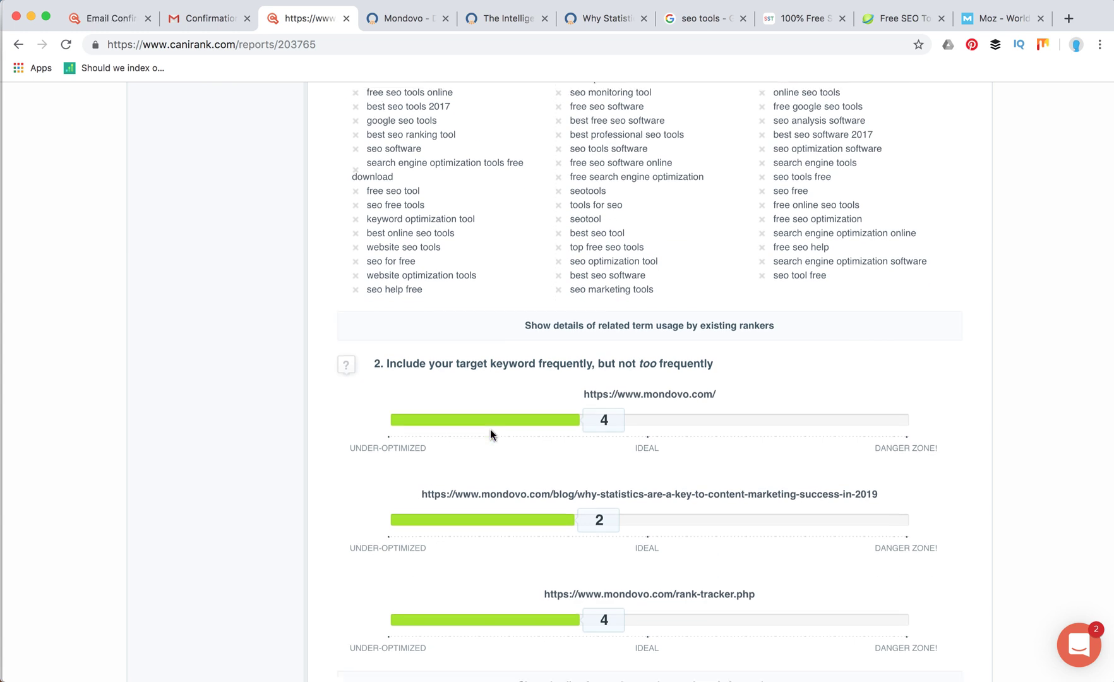
pyautogui.scroll(-4, 490, 430)
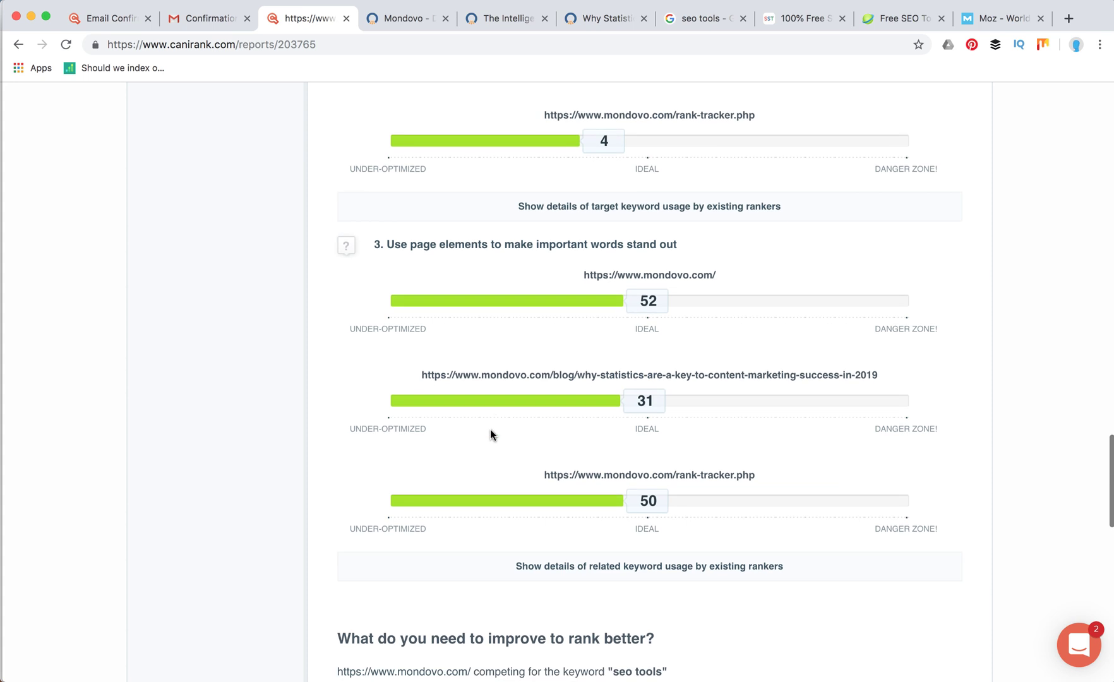
pyautogui.scroll(-3, 490, 430)
pyautogui.scroll(-2, 490, 434)
pyautogui.scroll(-2, 490, 429)
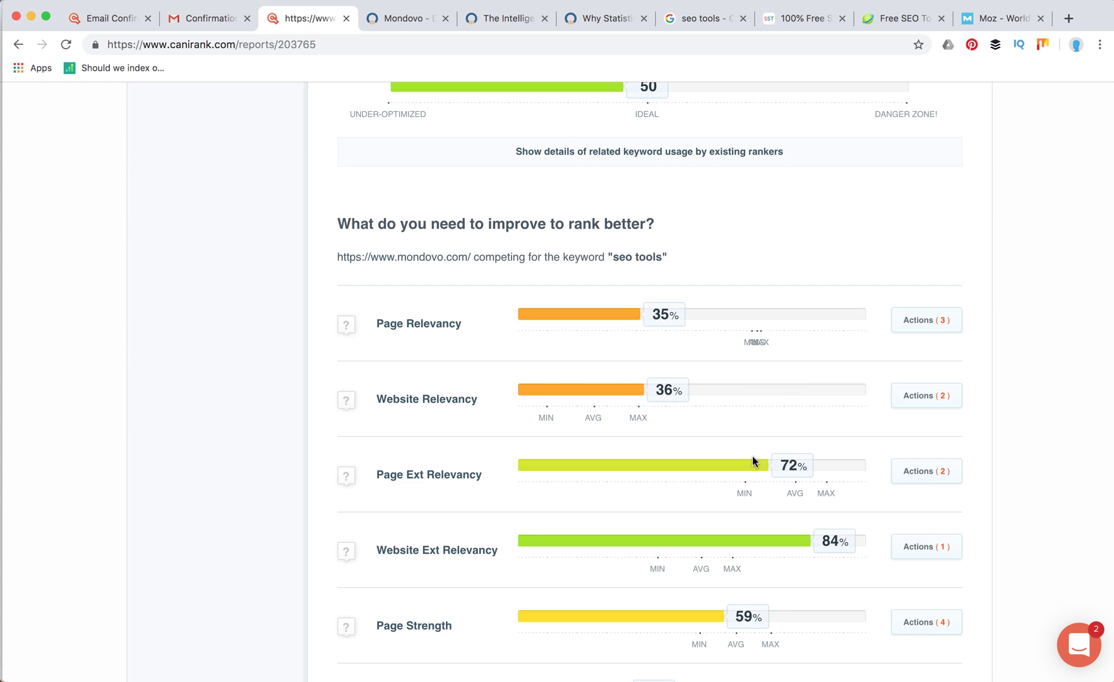
pyautogui.scroll(-4, 752, 456)
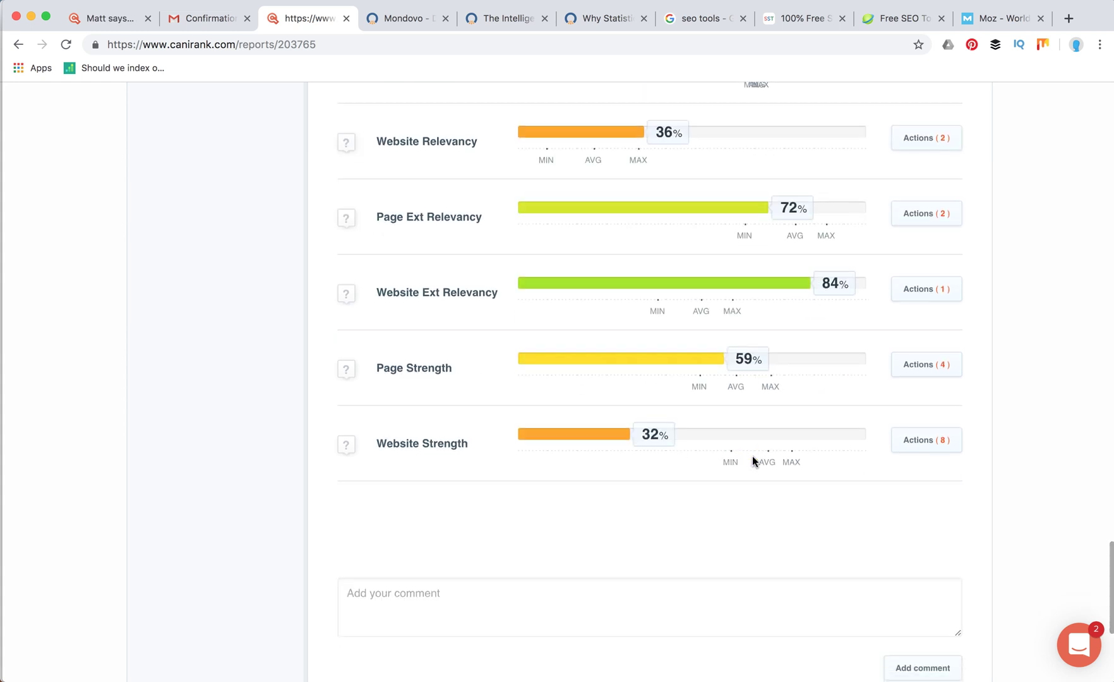
pyautogui.scroll(-4, 752, 456)
pyautogui.scroll(5, 752, 456)
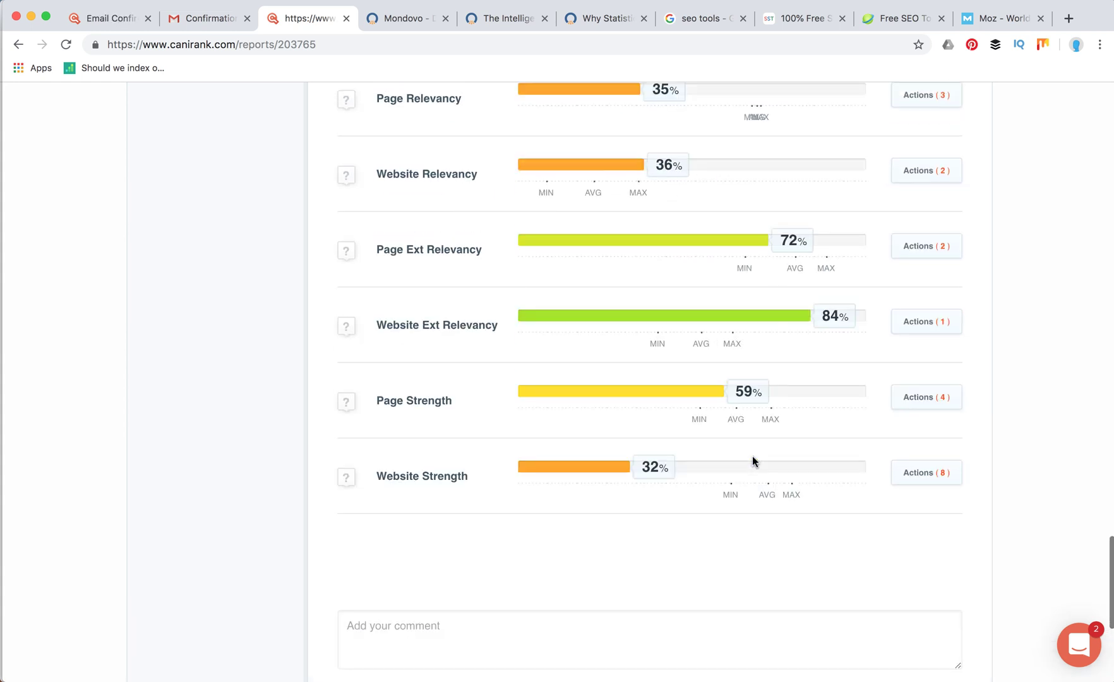
pyautogui.scroll(3, 752, 456)
pyautogui.scroll(-7, 754, 461)
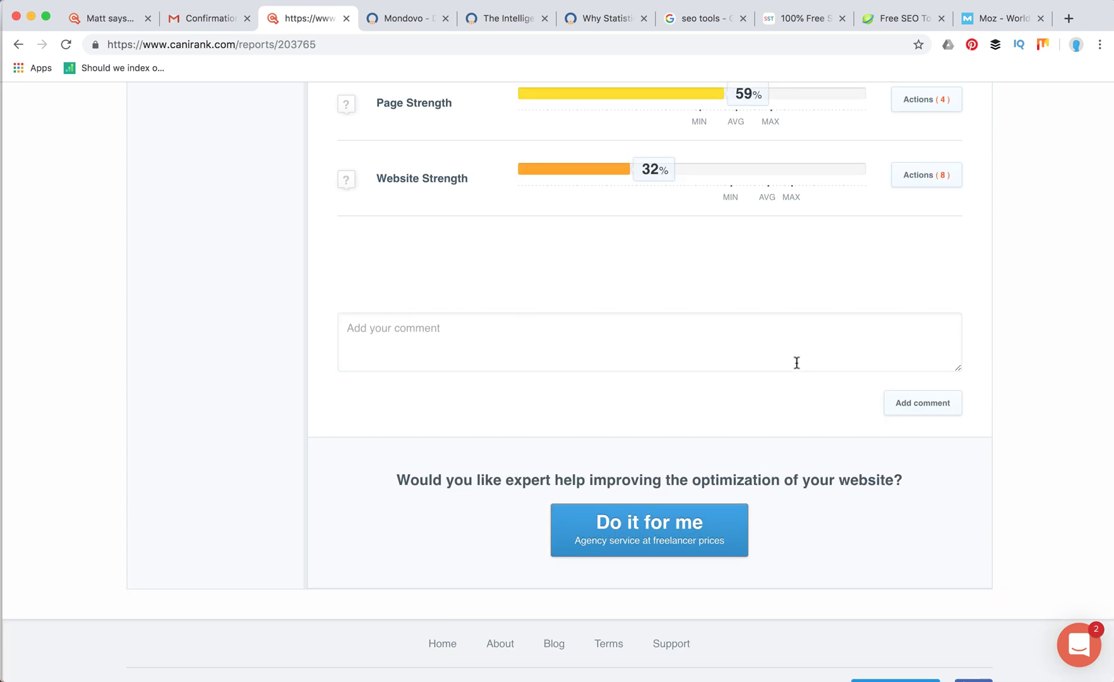
pyautogui.scroll(20, 797, 362)
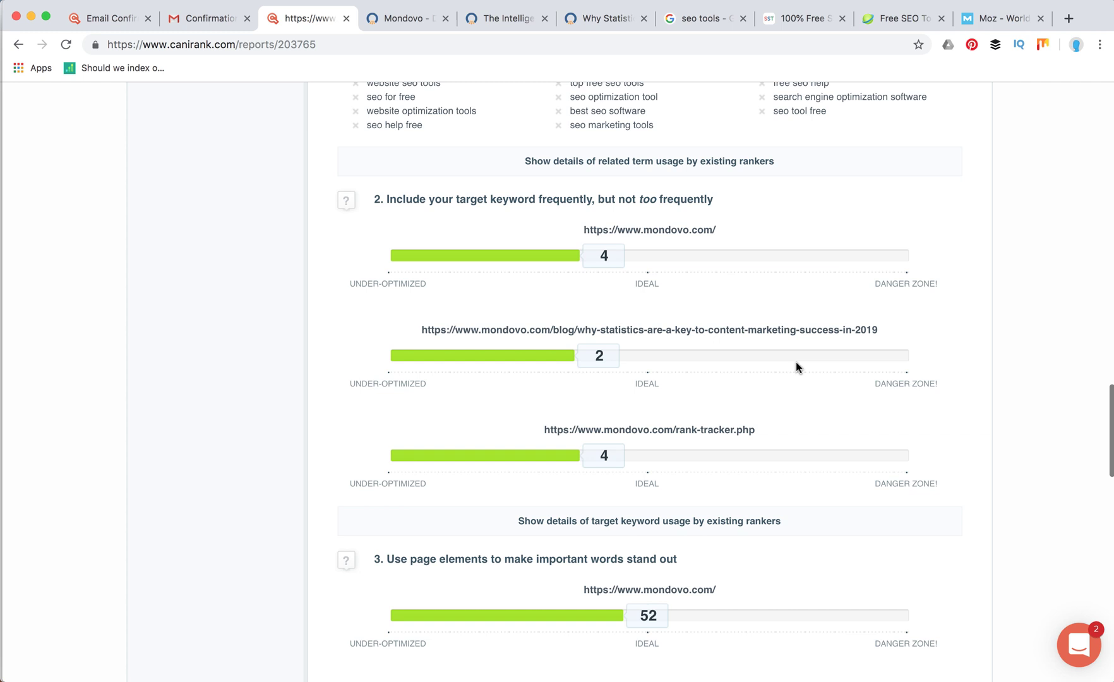
pyautogui.scroll(15, 795, 365)
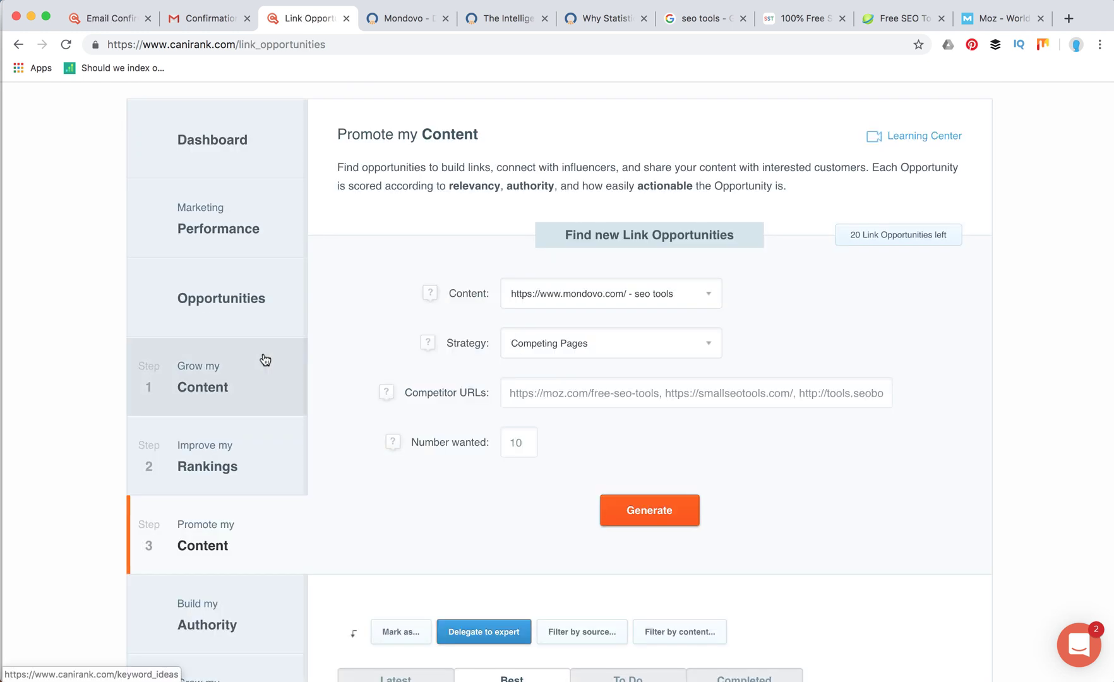
# - Check the link-finding strategies on the Promote my Content form and keep Competing Pages selected
pyautogui.scroll(-3, 381, 449)
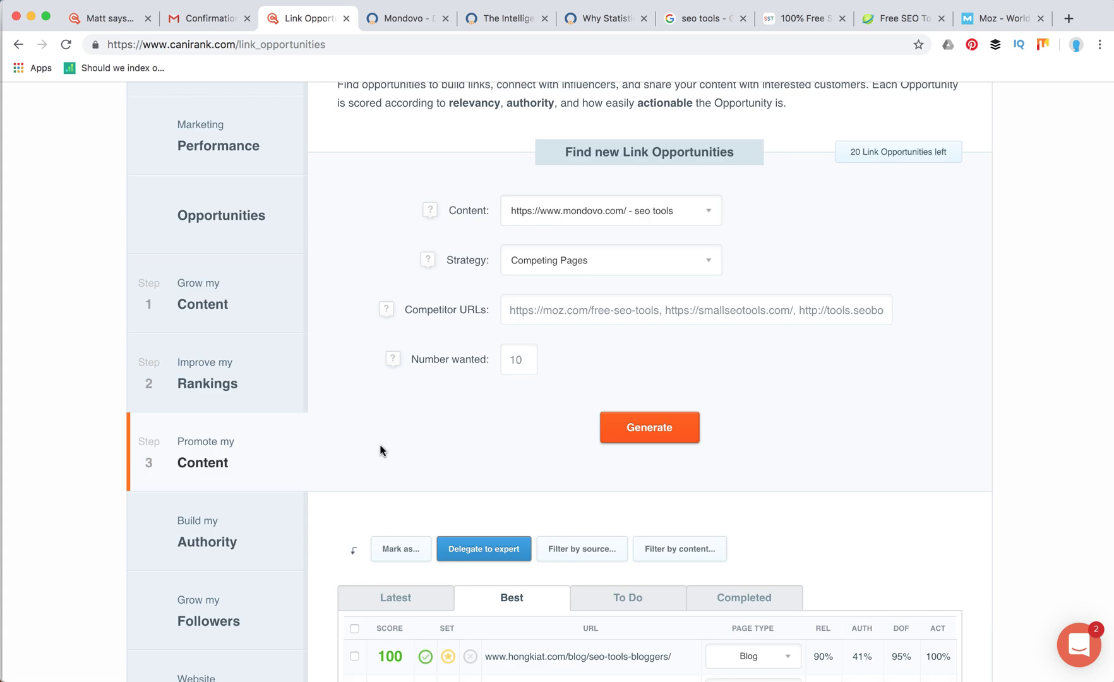
pyautogui.scroll(4, 381, 450)
pyautogui.scroll(-1, 381, 450)
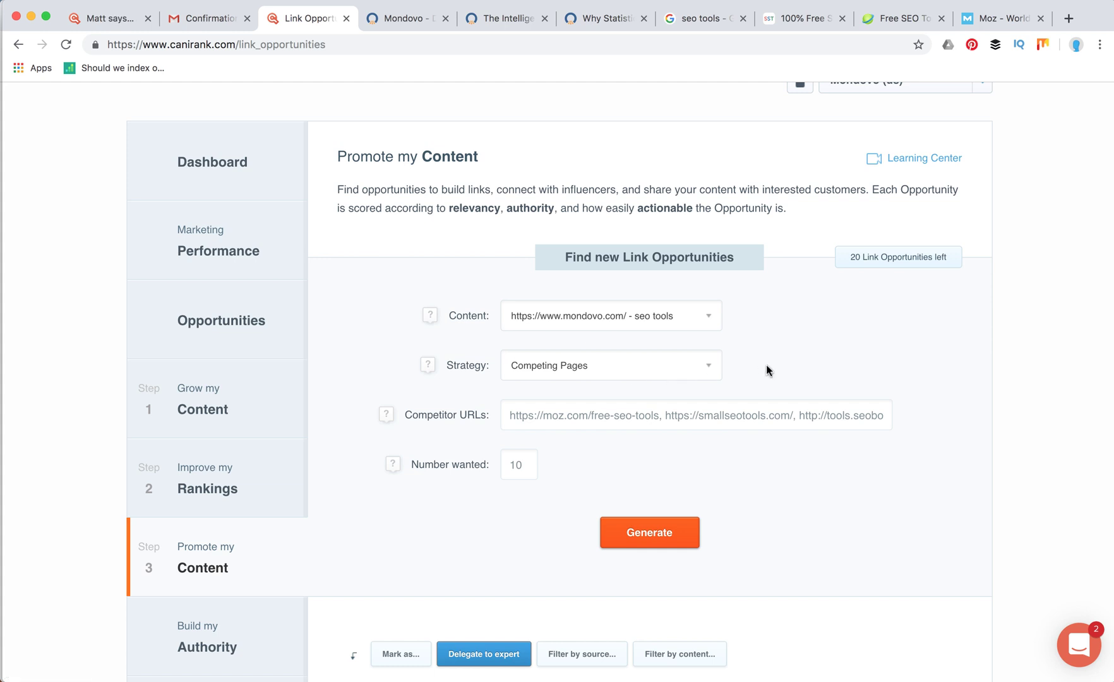
pyautogui.click(687, 373)
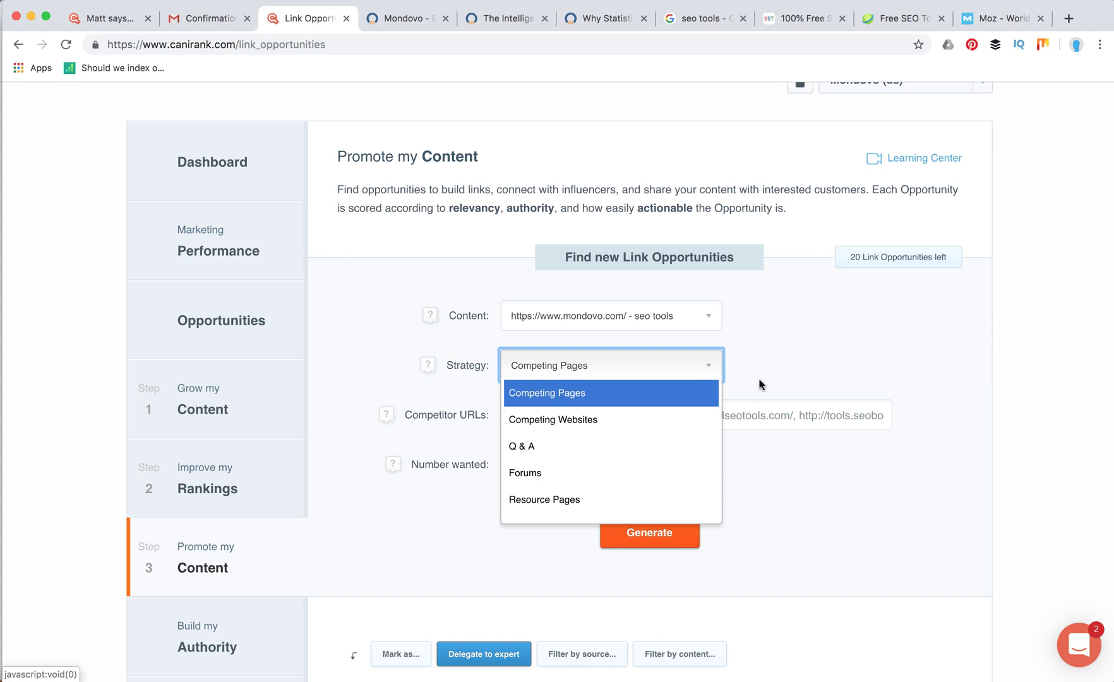
pyautogui.click(769, 360)
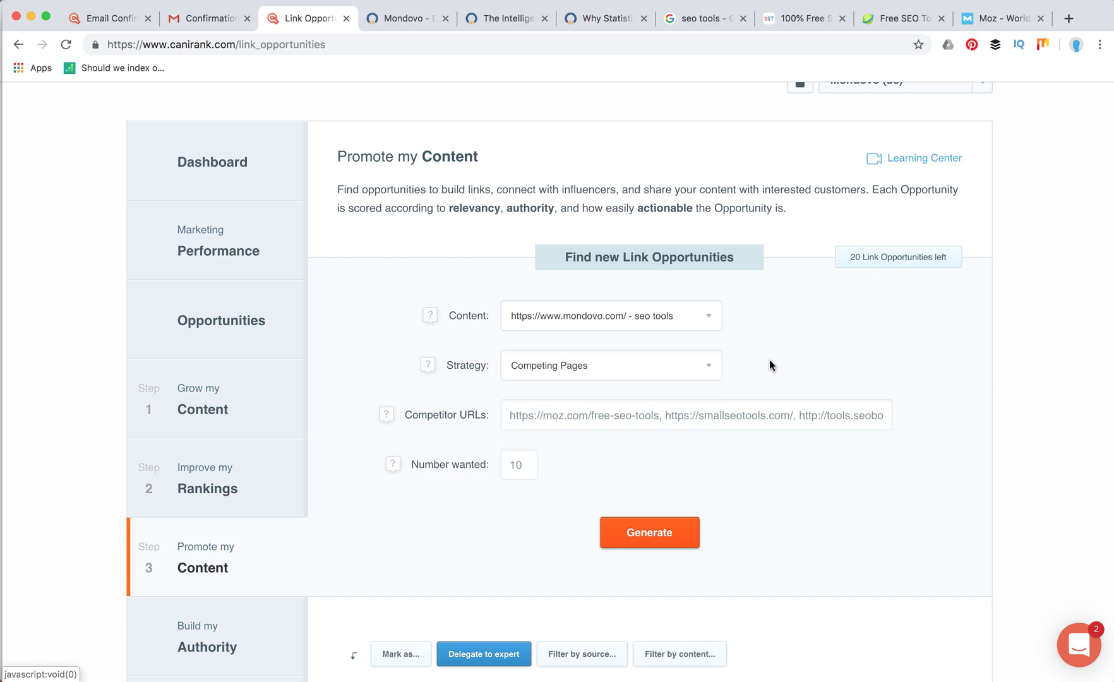
# - Generate competing-page link opportunities for 'seo tools' and review the Best results table
pyautogui.click(668, 544)
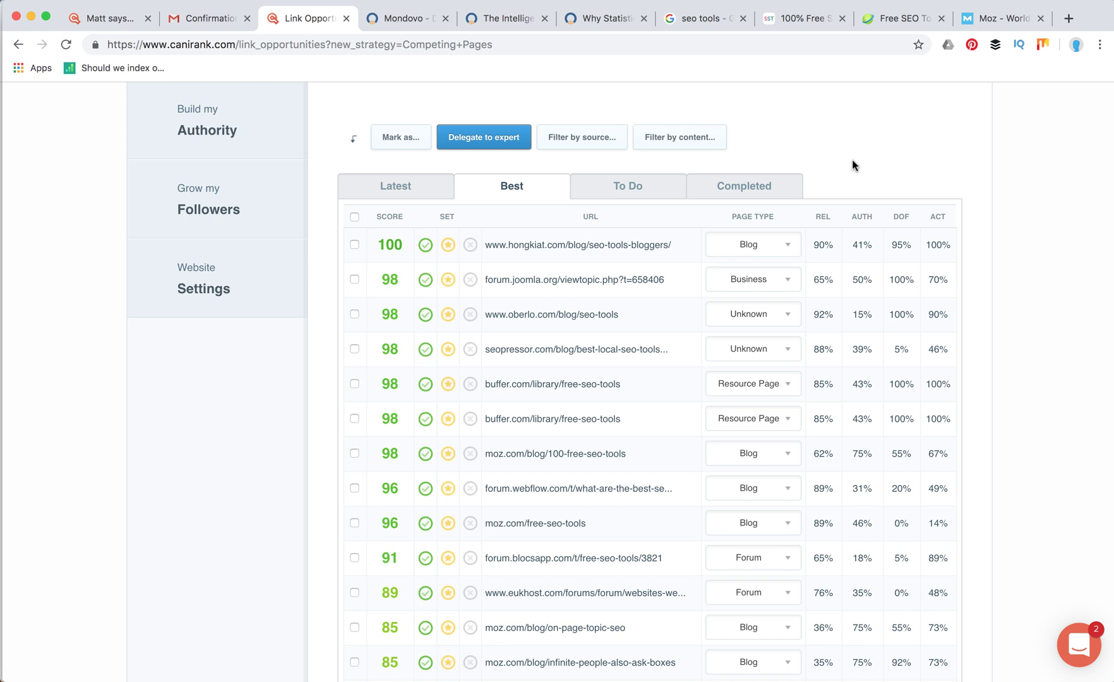
pyautogui.scroll(-5, 628, 392)
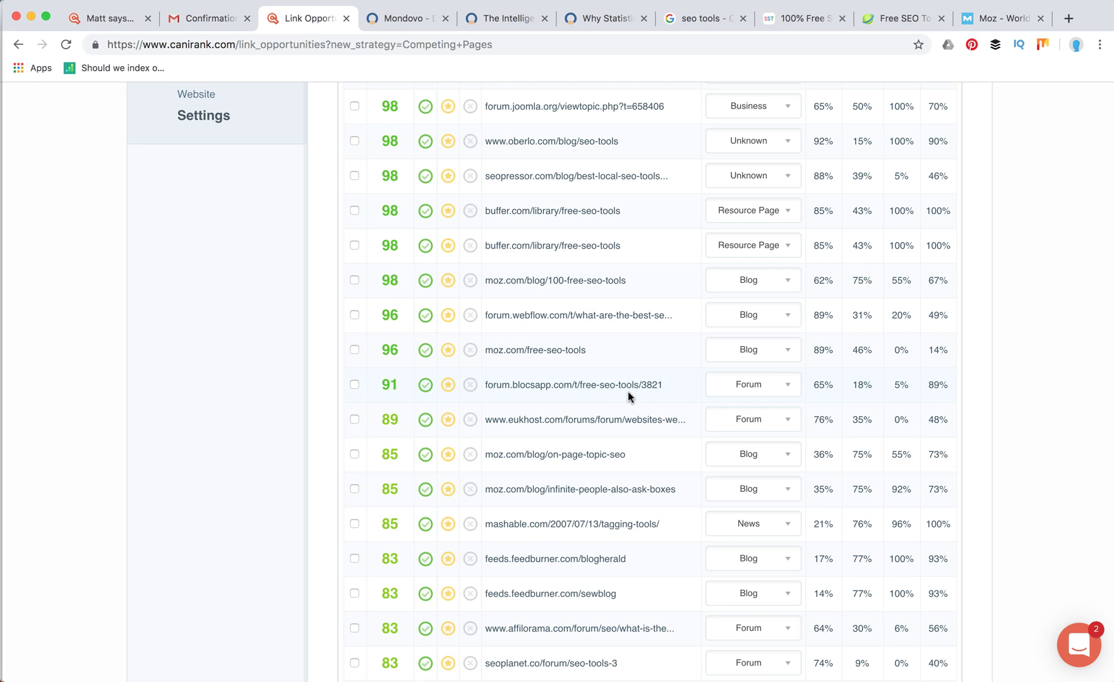
pyautogui.scroll(-5, 628, 391)
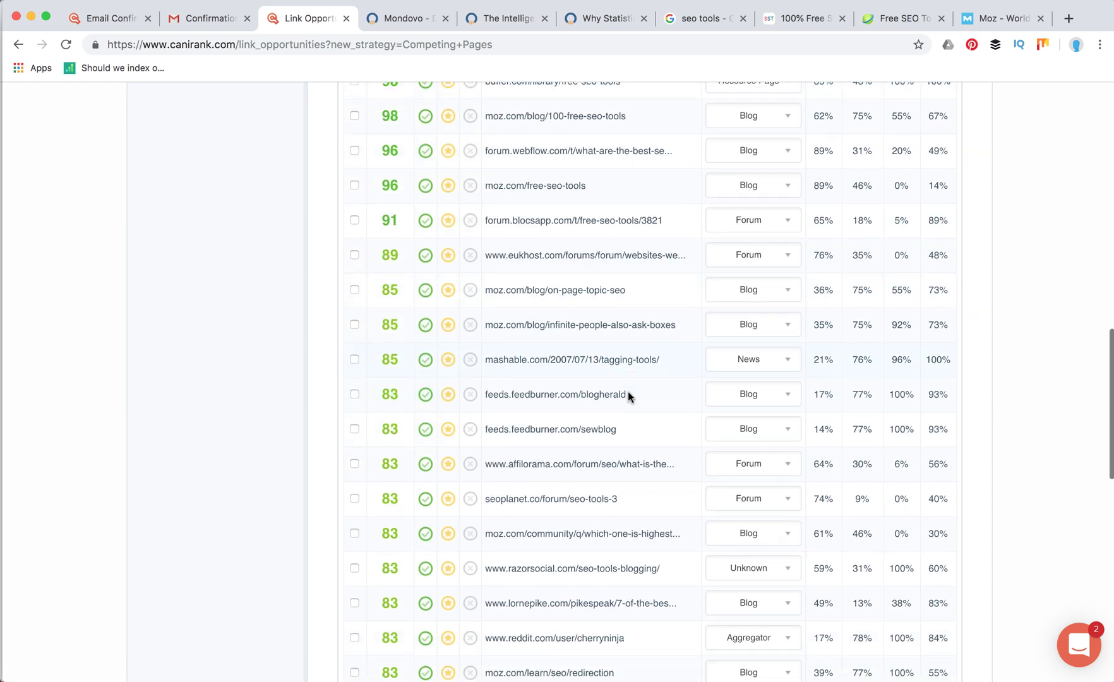
pyautogui.scroll(-5, 628, 391)
pyautogui.scroll(-3, 627, 391)
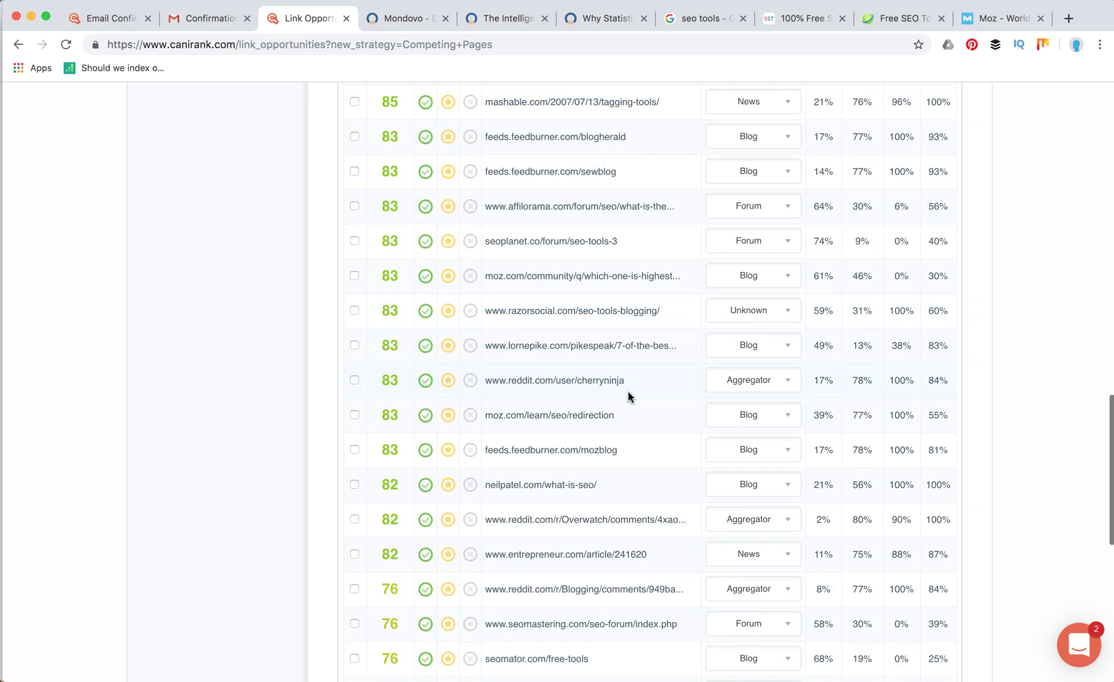
pyautogui.scroll(-10, 628, 394)
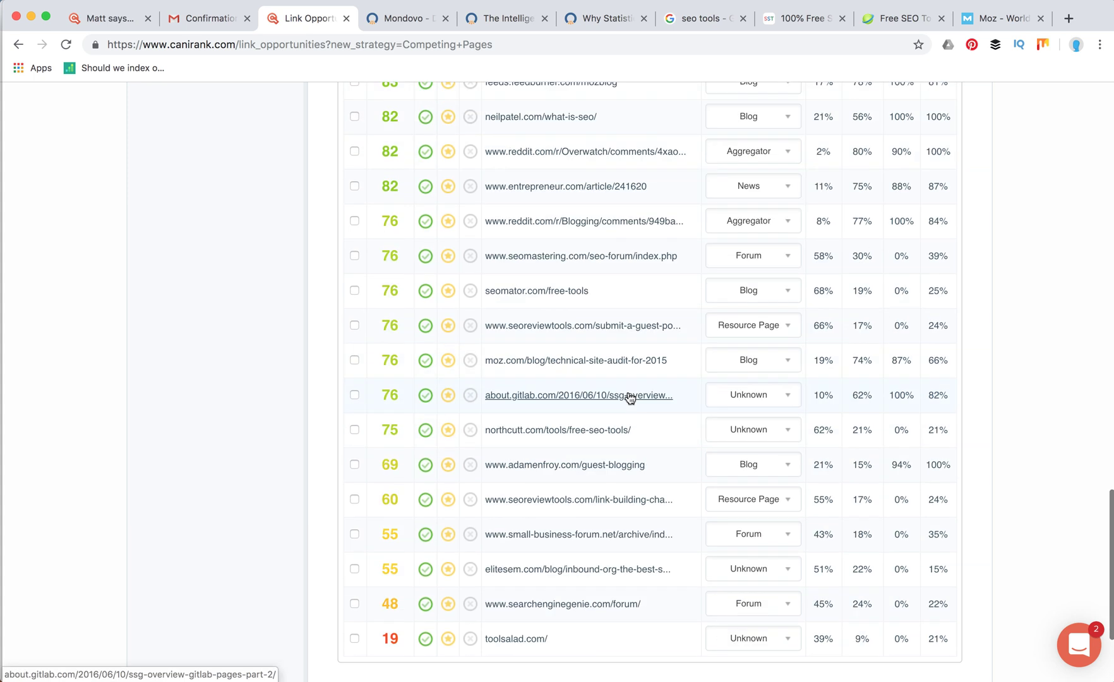
pyautogui.scroll(7, 630, 397)
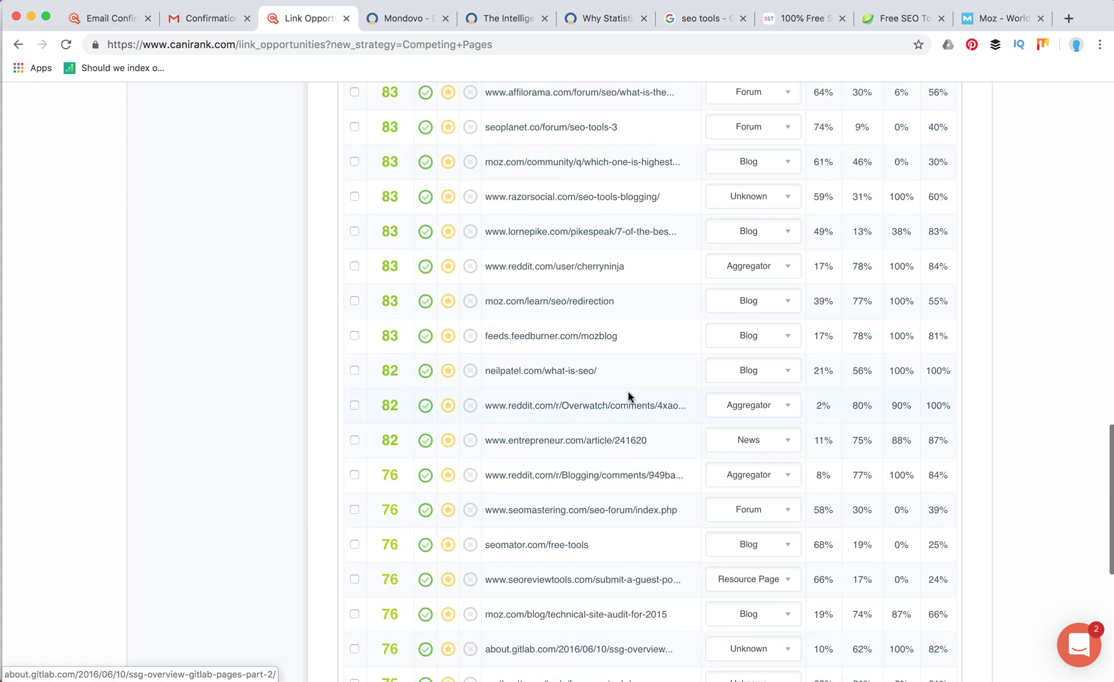
pyautogui.scroll(8, 628, 397)
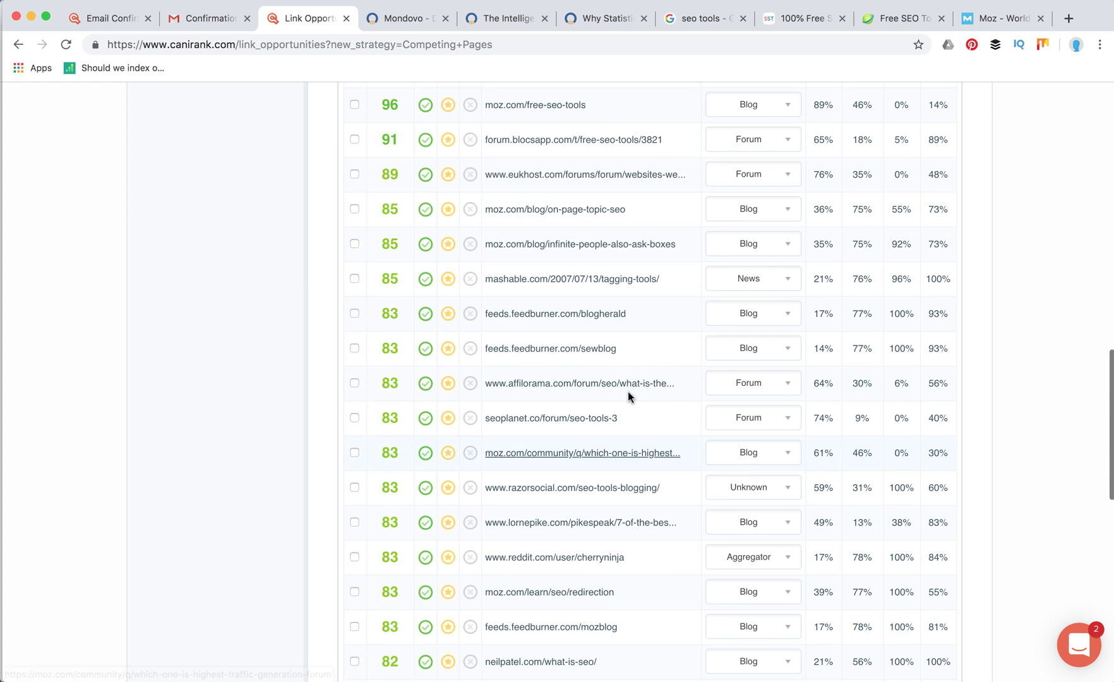
pyautogui.scroll(4, 629, 397)
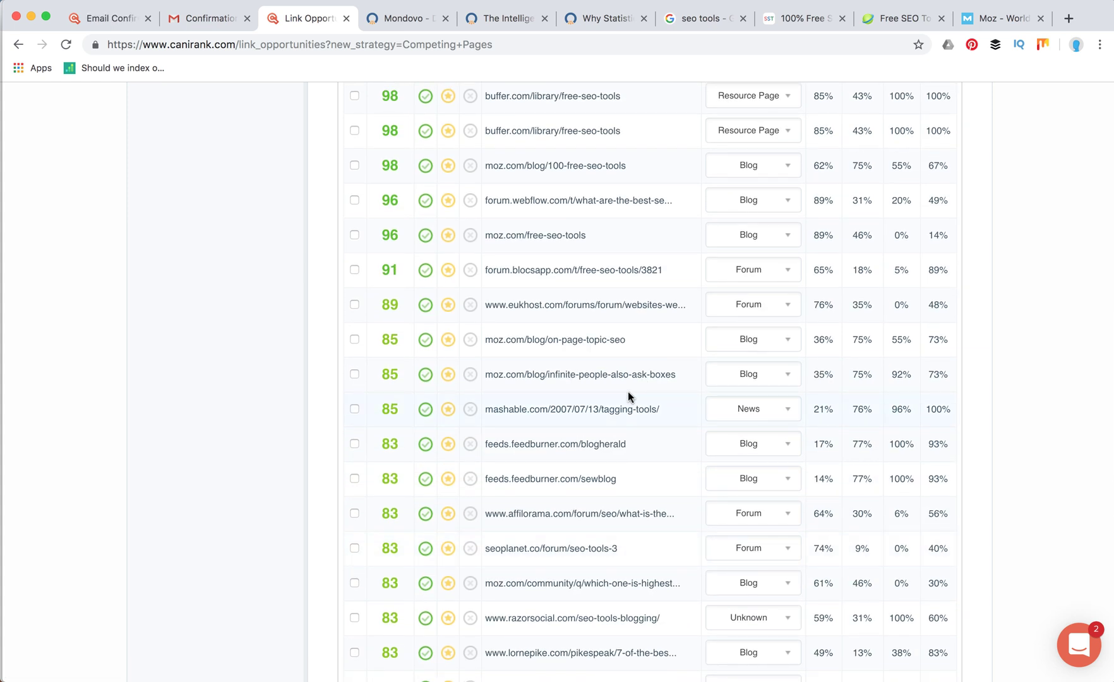
pyautogui.scroll(9, 628, 394)
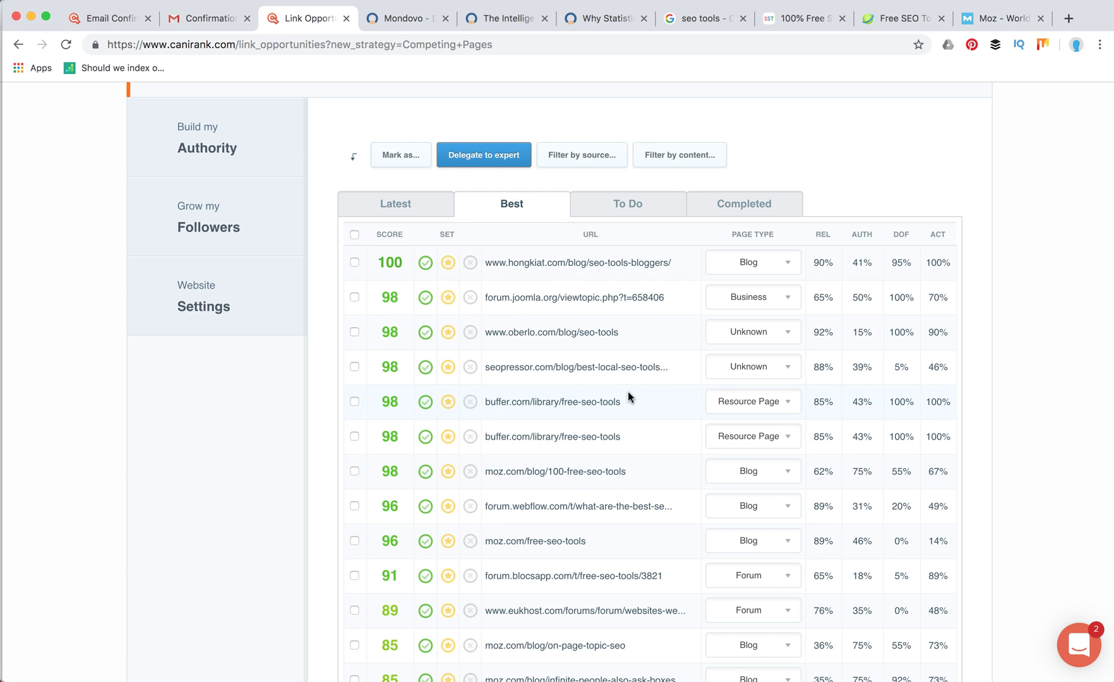
pyautogui.scroll(-4, 629, 397)
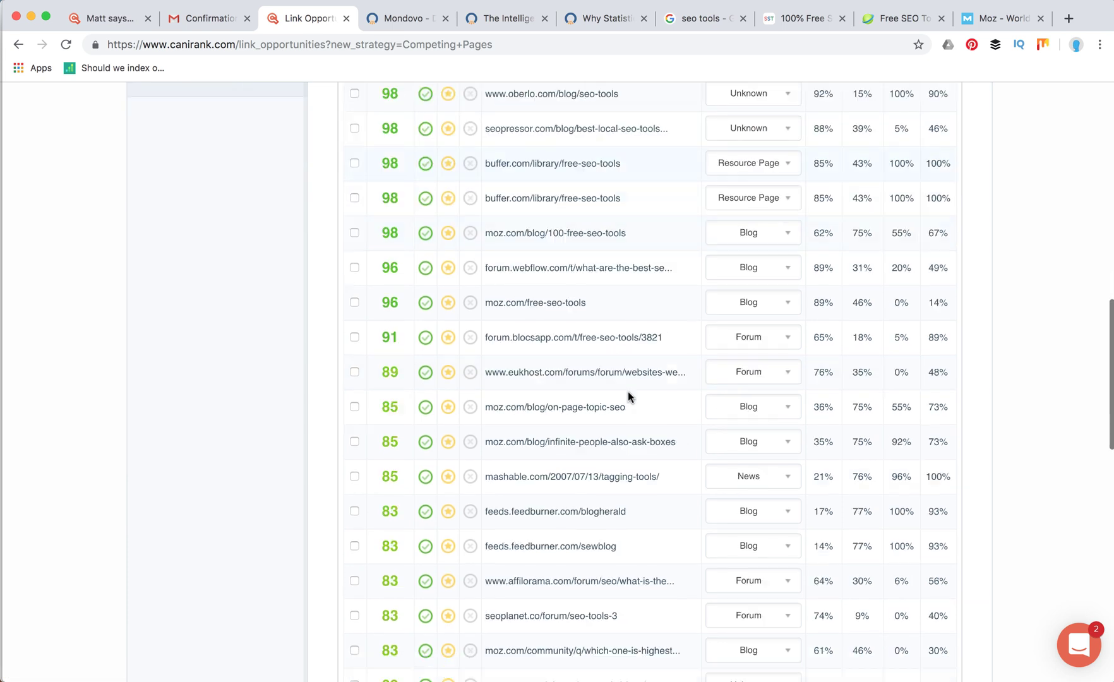
pyautogui.scroll(7, 627, 391)
pyautogui.scroll(-20, 628, 392)
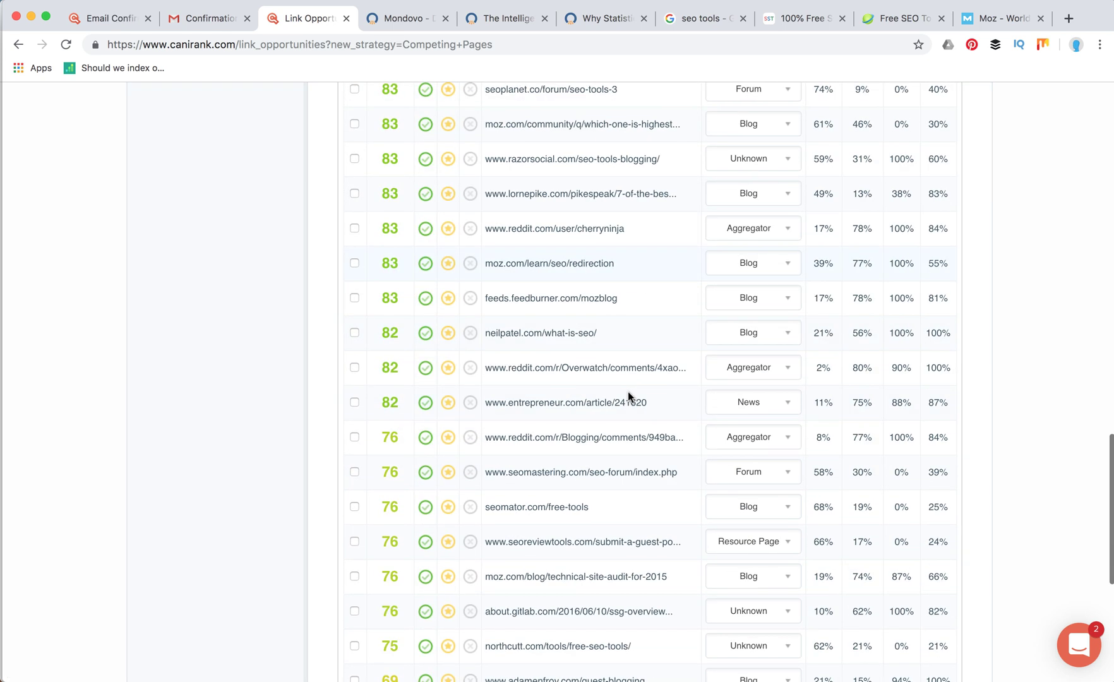
pyautogui.scroll(15, 629, 396)
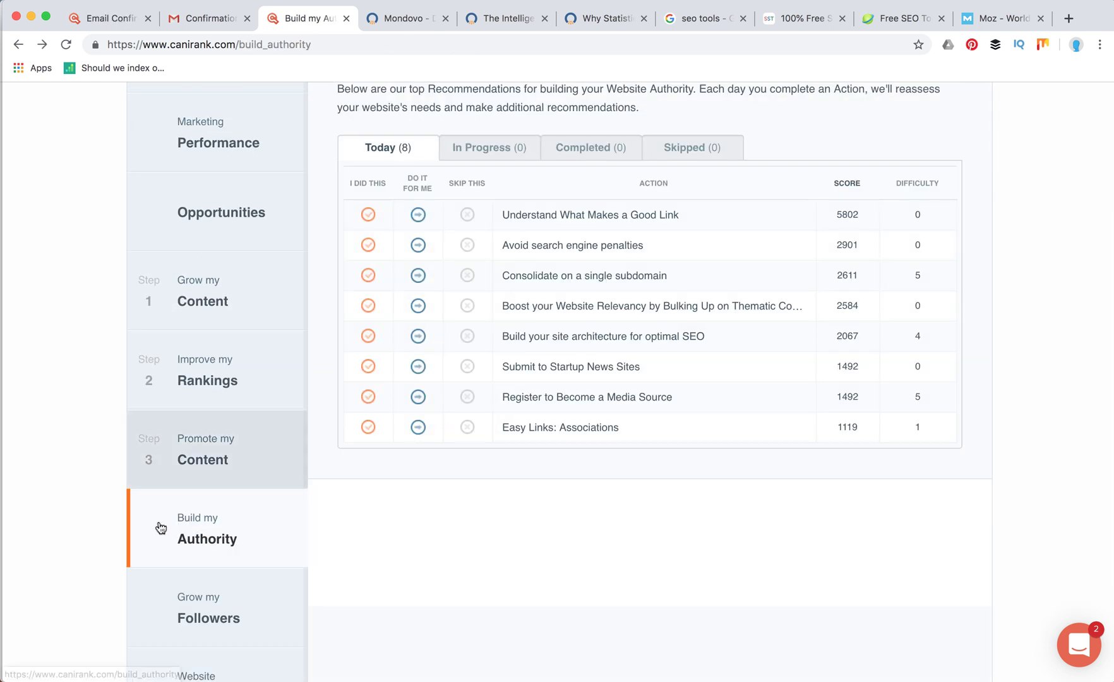
pyautogui.scroll(5, 625, 446)
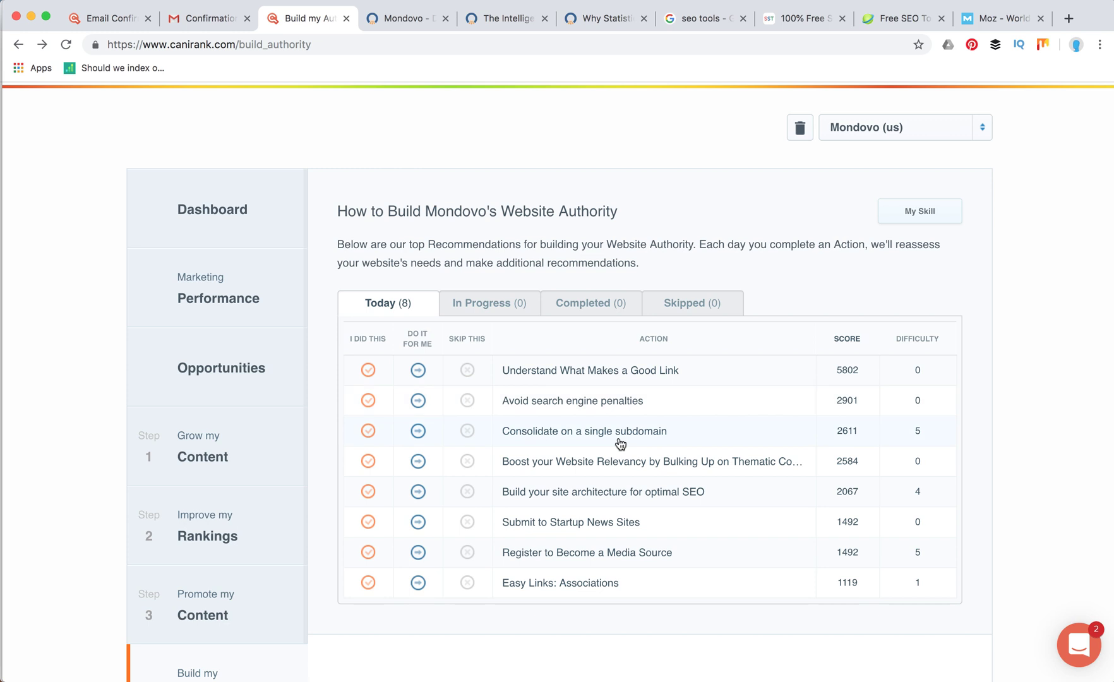
pyautogui.click(579, 436)
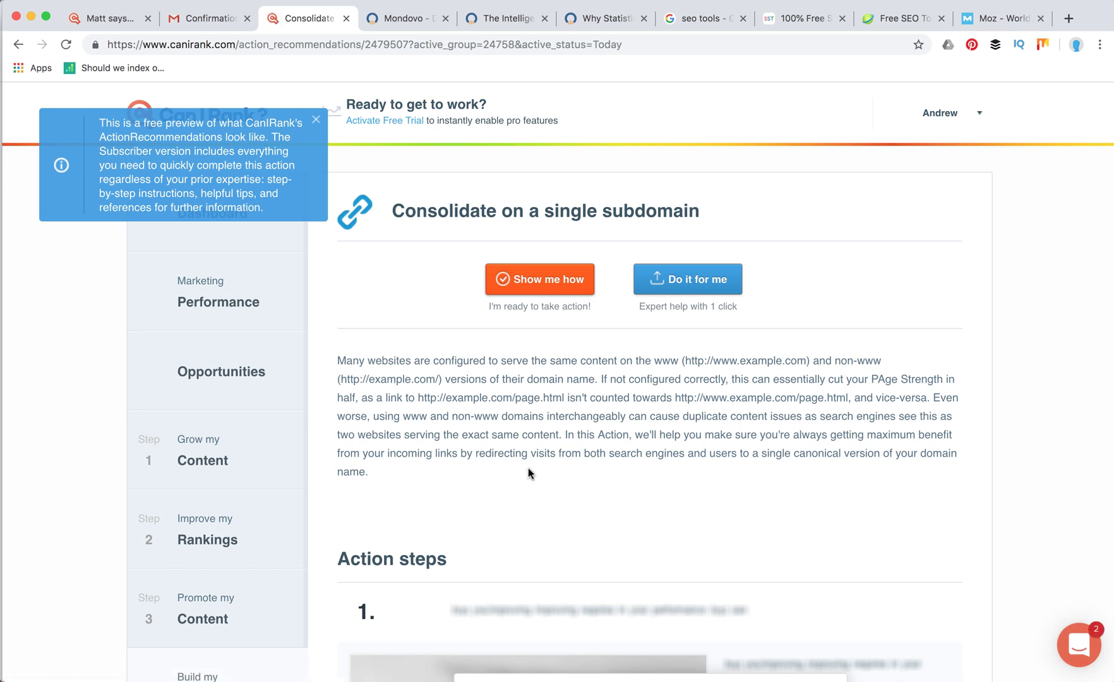
pyautogui.scroll(-4, 727, 468)
pyautogui.scroll(2, 727, 468)
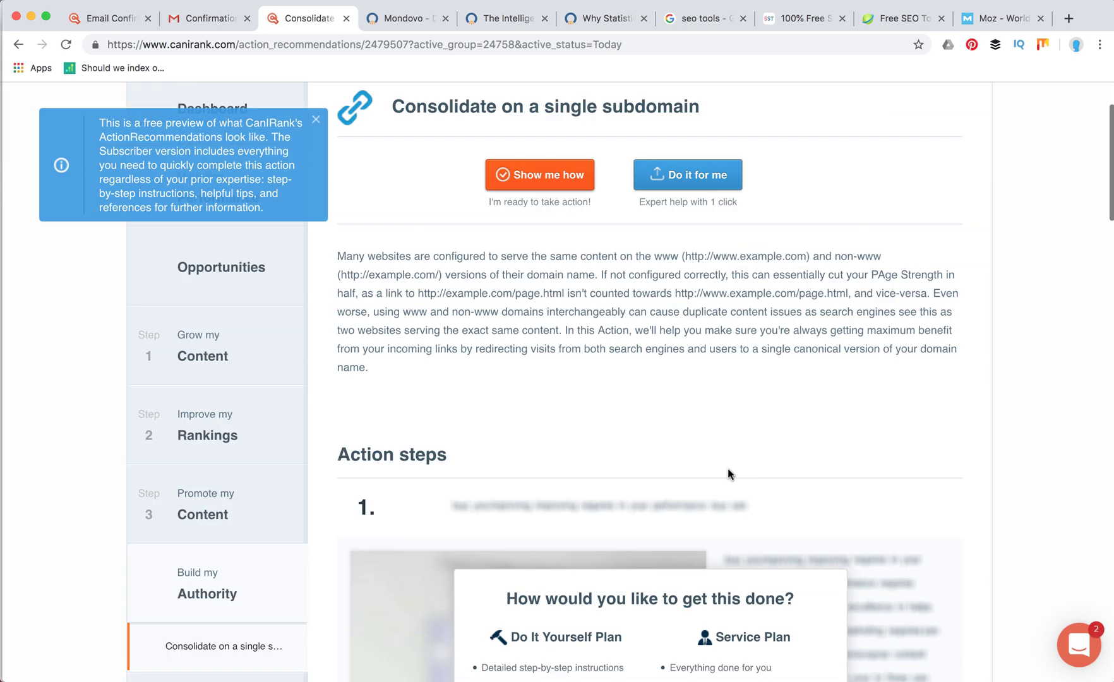
pyautogui.scroll(-3, 727, 468)
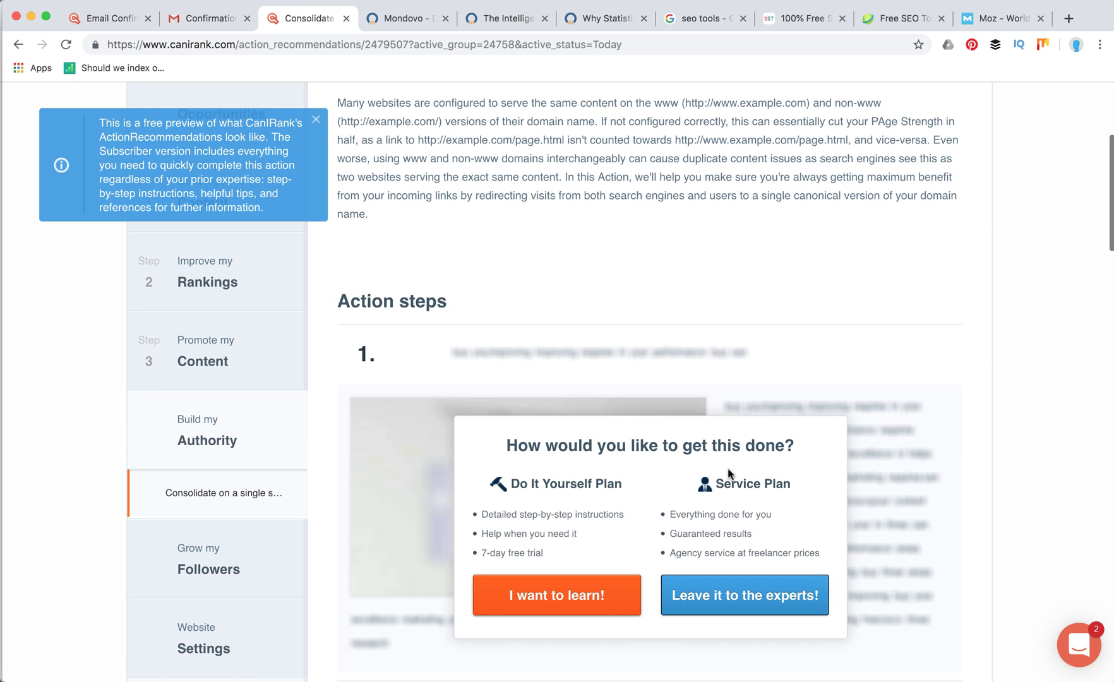
pyautogui.click(16, 47)
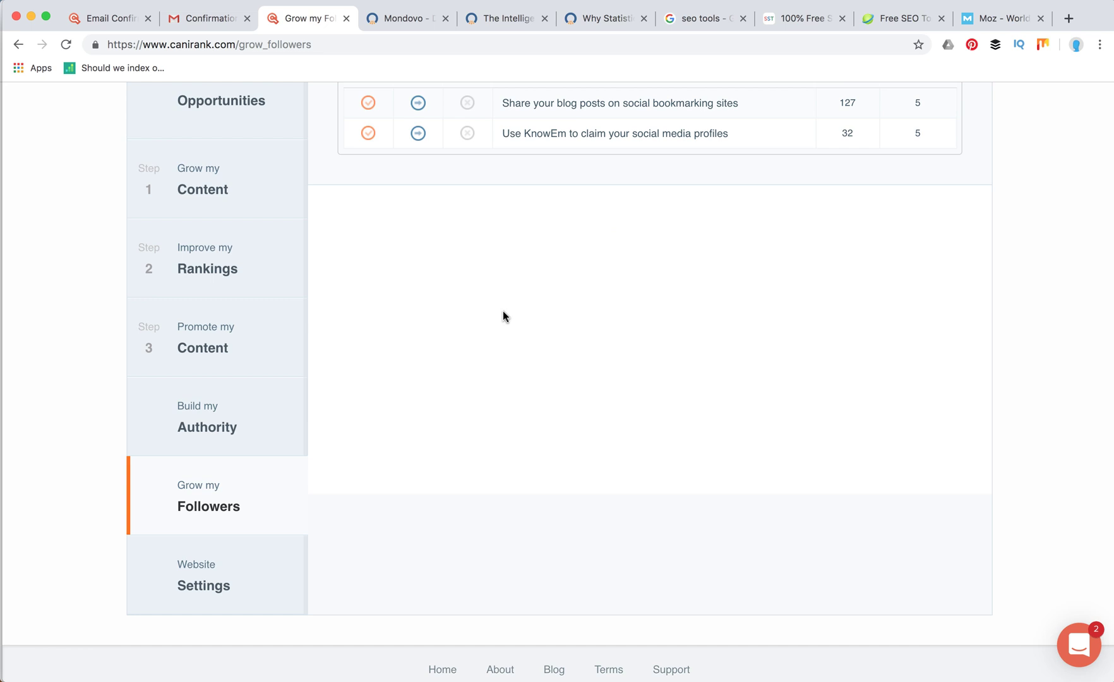
# - Mark 'Share your blog posts on social bookmarking sites' as done with its 'I did this' check
pyautogui.scroll(4, 494, 320)
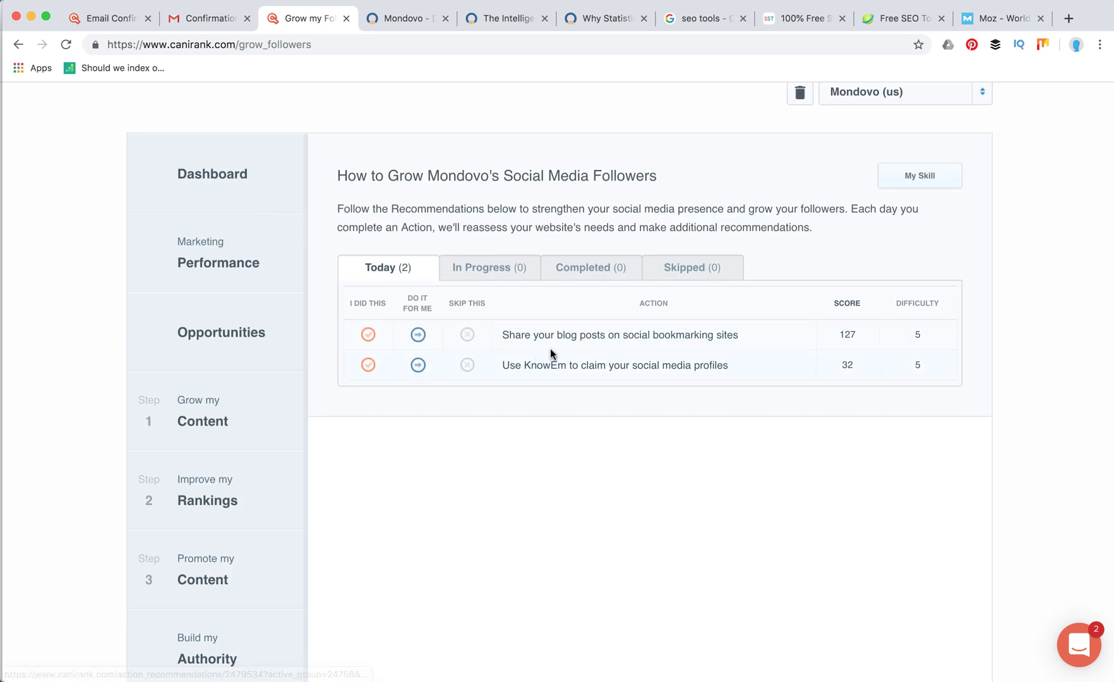
pyautogui.click(369, 336)
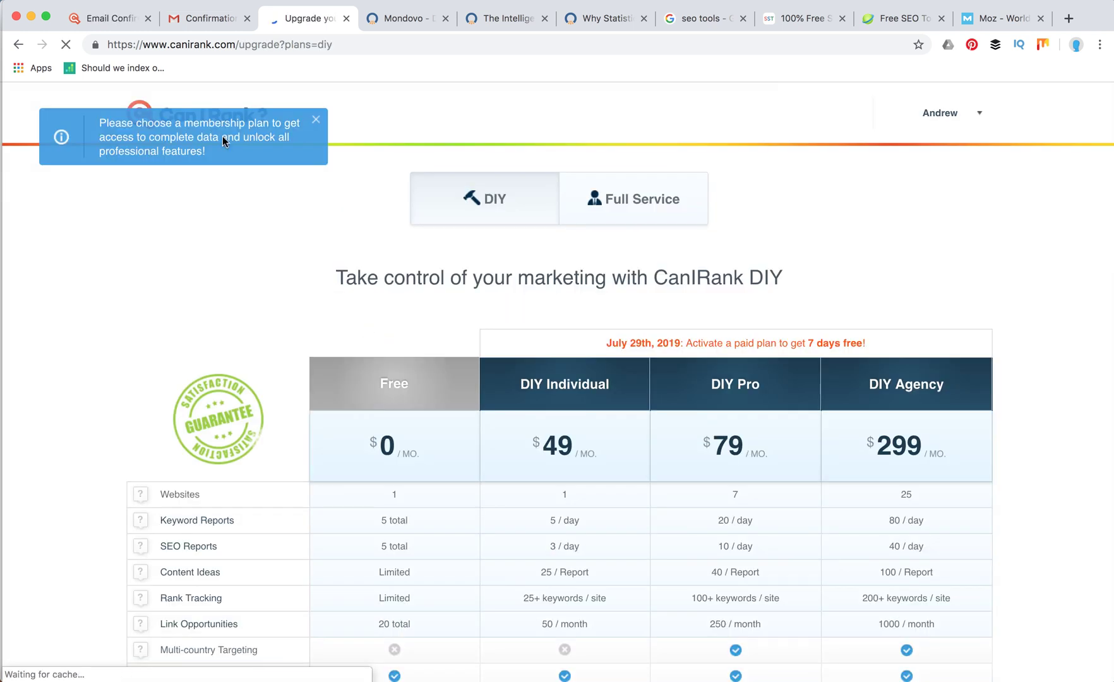
# - Review the Free, $49, $79 and $299 DIY membership plans, then go back
pyautogui.scroll(-5, 180, 264)
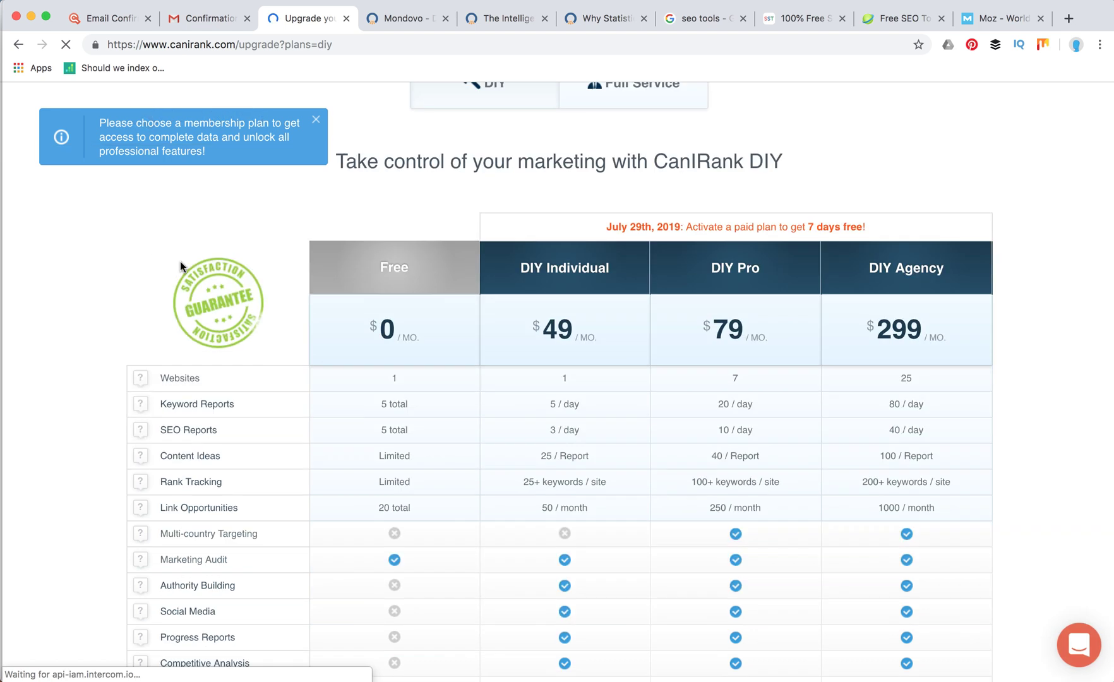
pyautogui.scroll(-5, 181, 262)
pyautogui.scroll(-2, 180, 262)
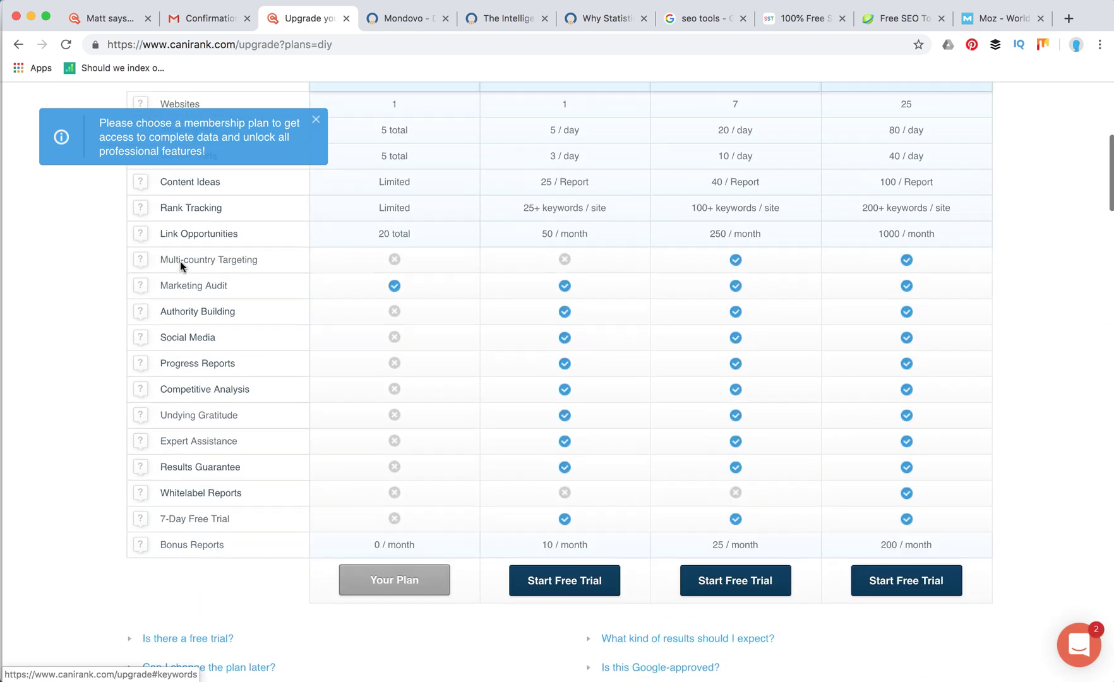
pyautogui.scroll(5, 180, 262)
pyautogui.scroll(-5, 180, 262)
pyautogui.scroll(8, 181, 262)
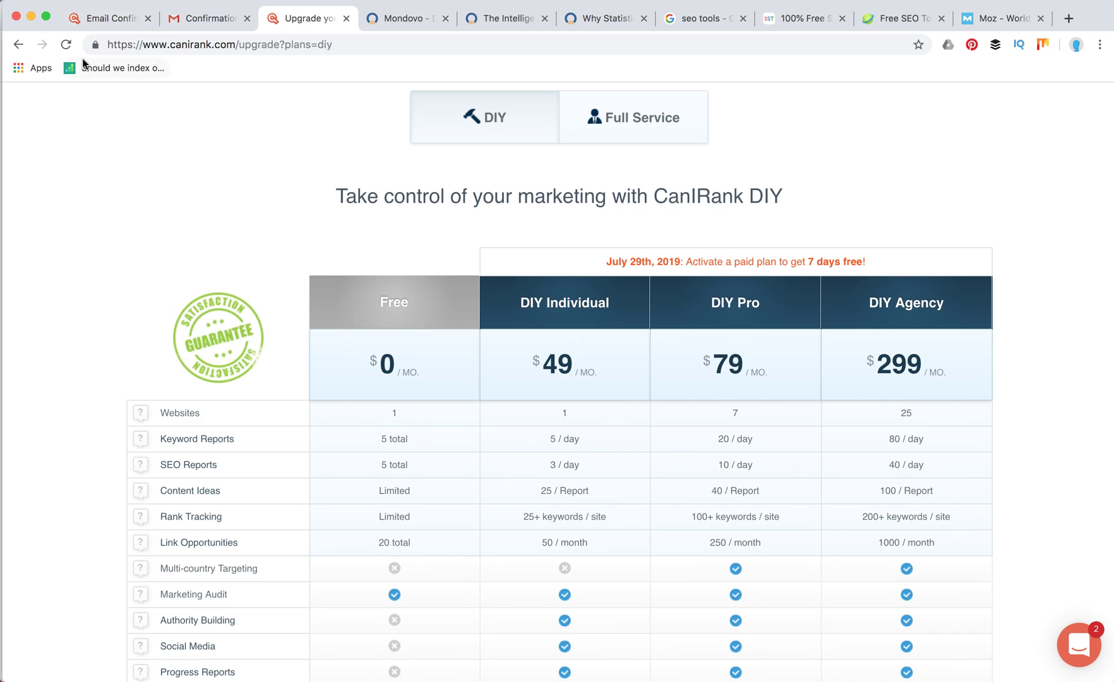
pyautogui.scroll(-6, 215, 243)
pyautogui.scroll(1, 215, 243)
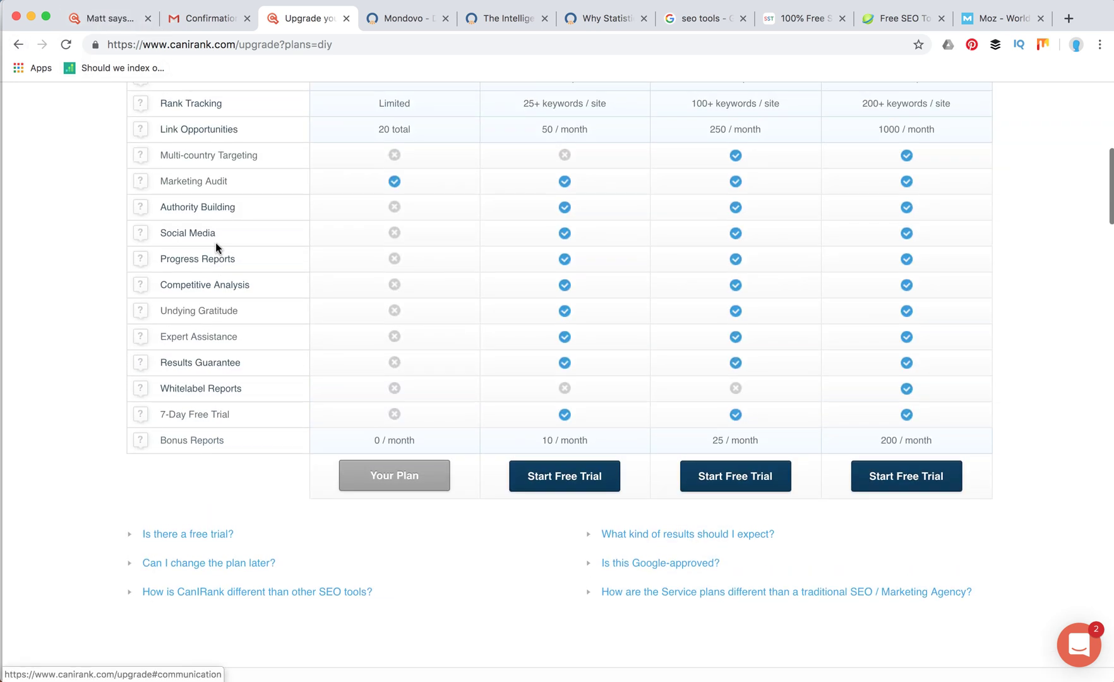
pyautogui.scroll(8, 215, 242)
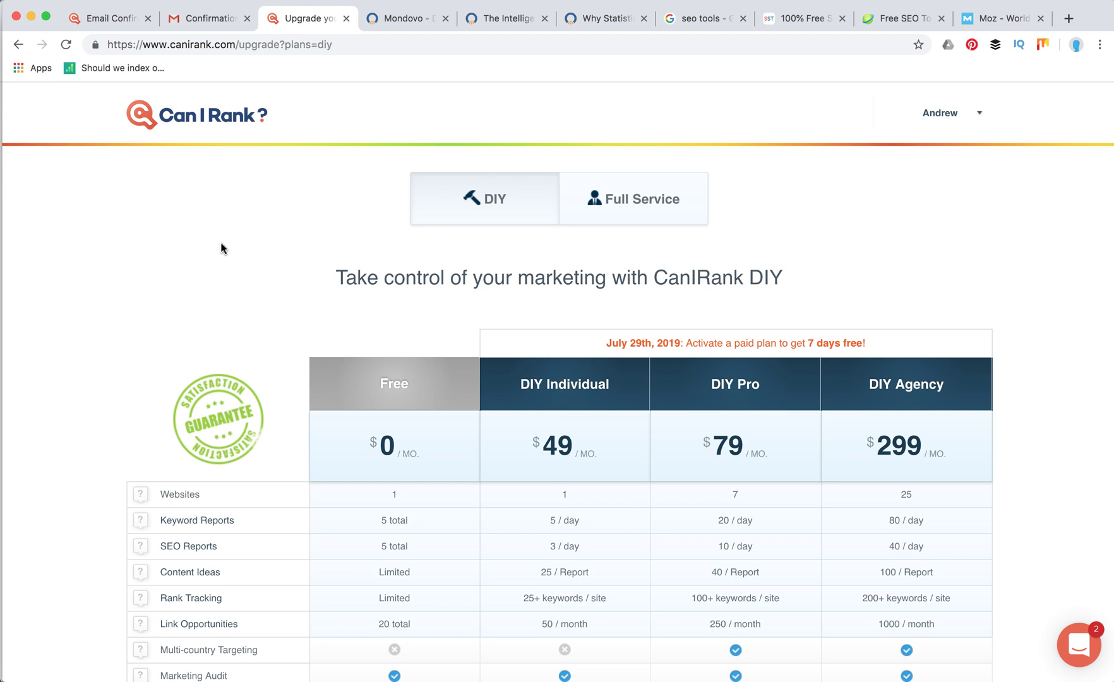
pyautogui.click(23, 50)
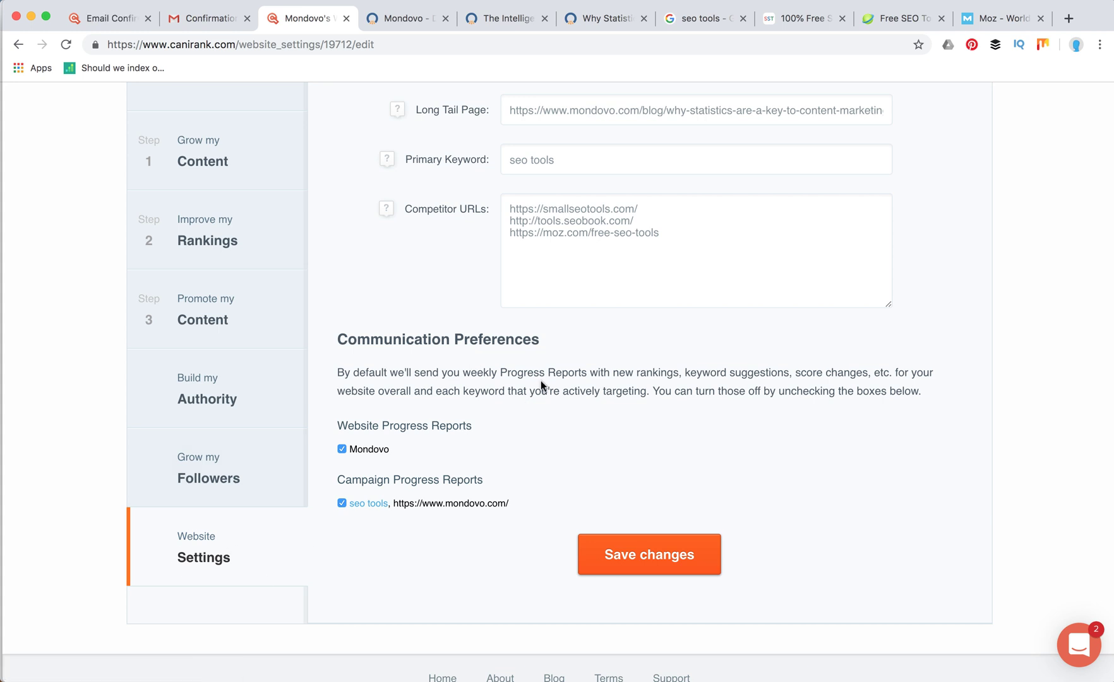
# - Look over Mondovo's Website Settings form, then open the Opportunities page
pyautogui.scroll(5, 540, 380)
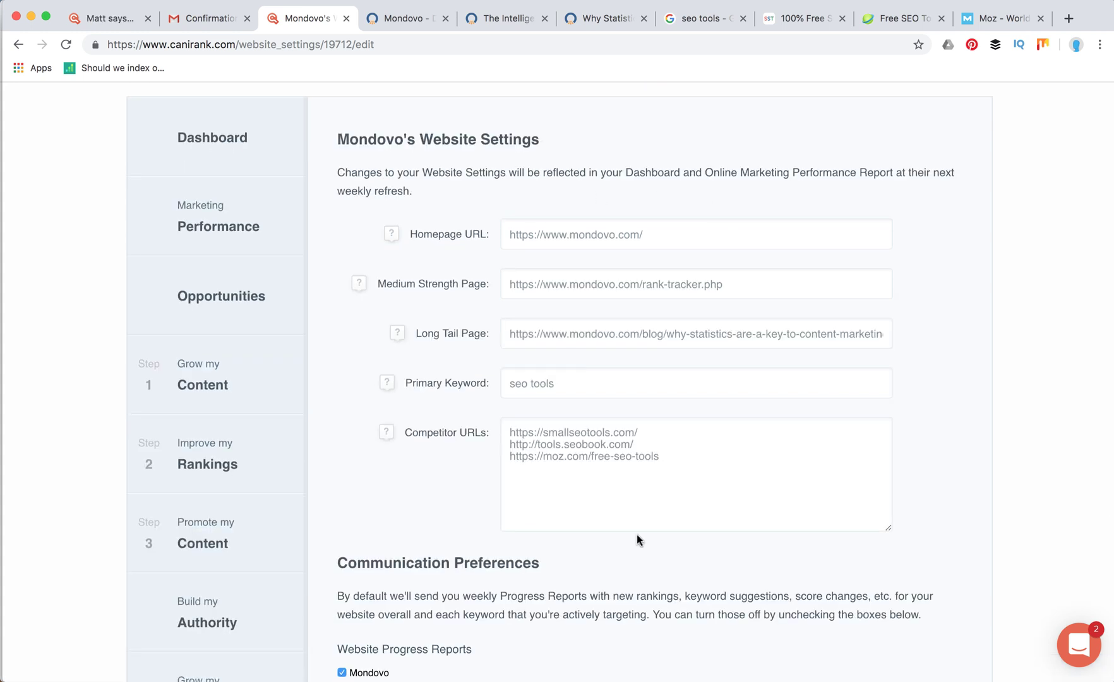
pyautogui.scroll(-5, 636, 535)
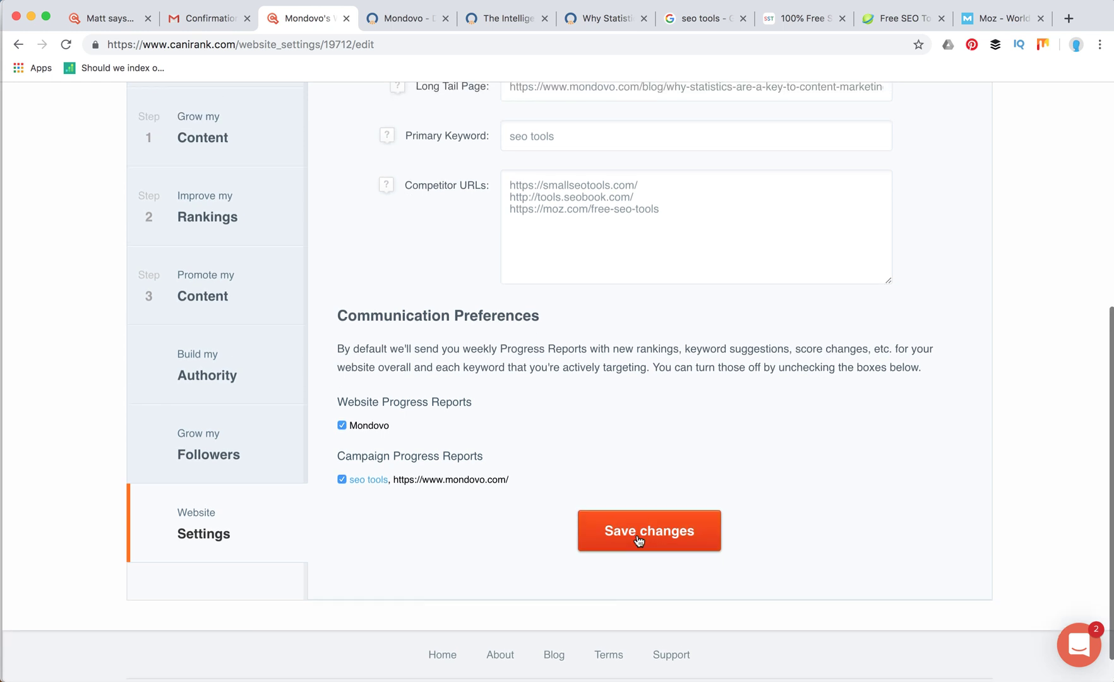
pyautogui.scroll(5, 638, 540)
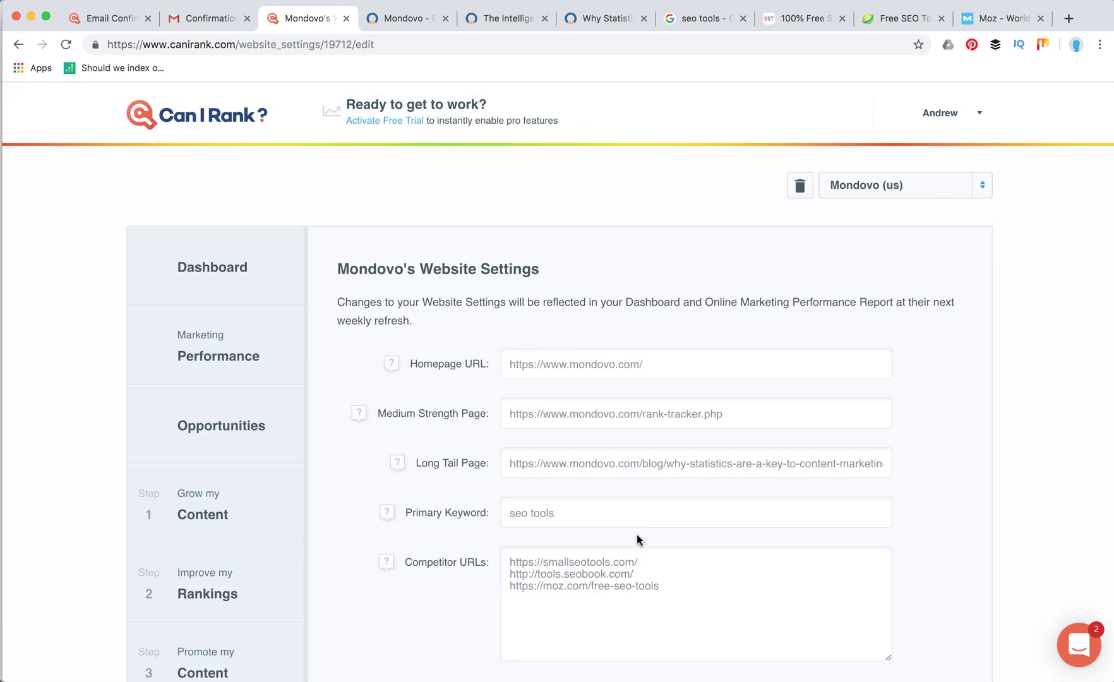
pyautogui.scroll(-5, 637, 539)
pyautogui.scroll(5, 636, 538)
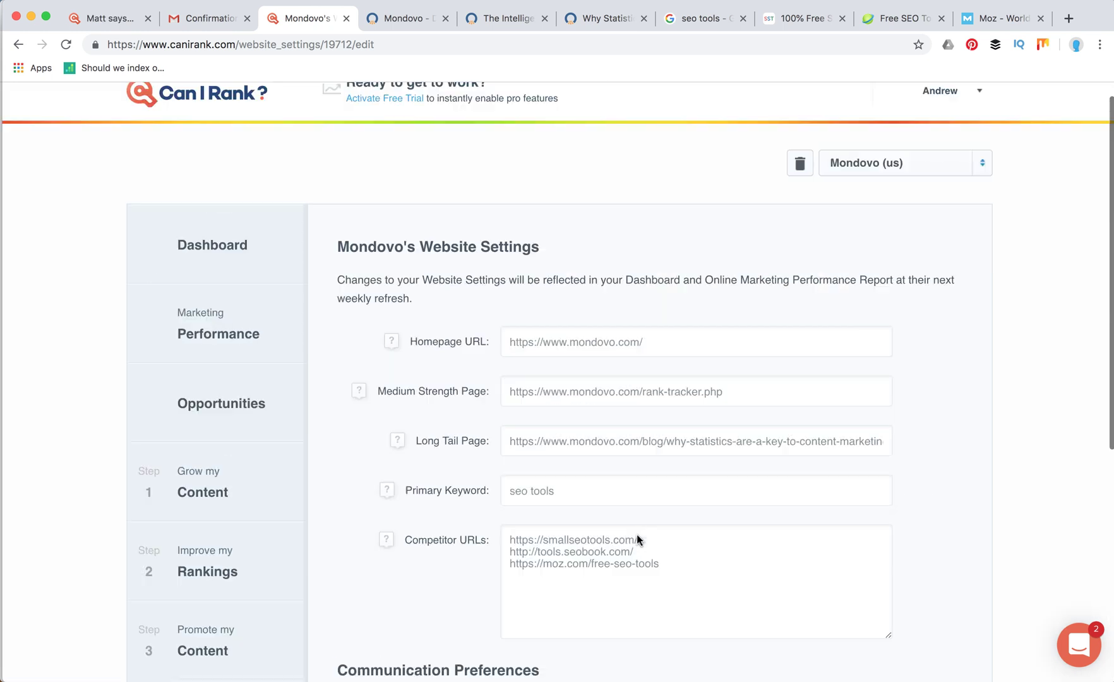
pyautogui.click(260, 437)
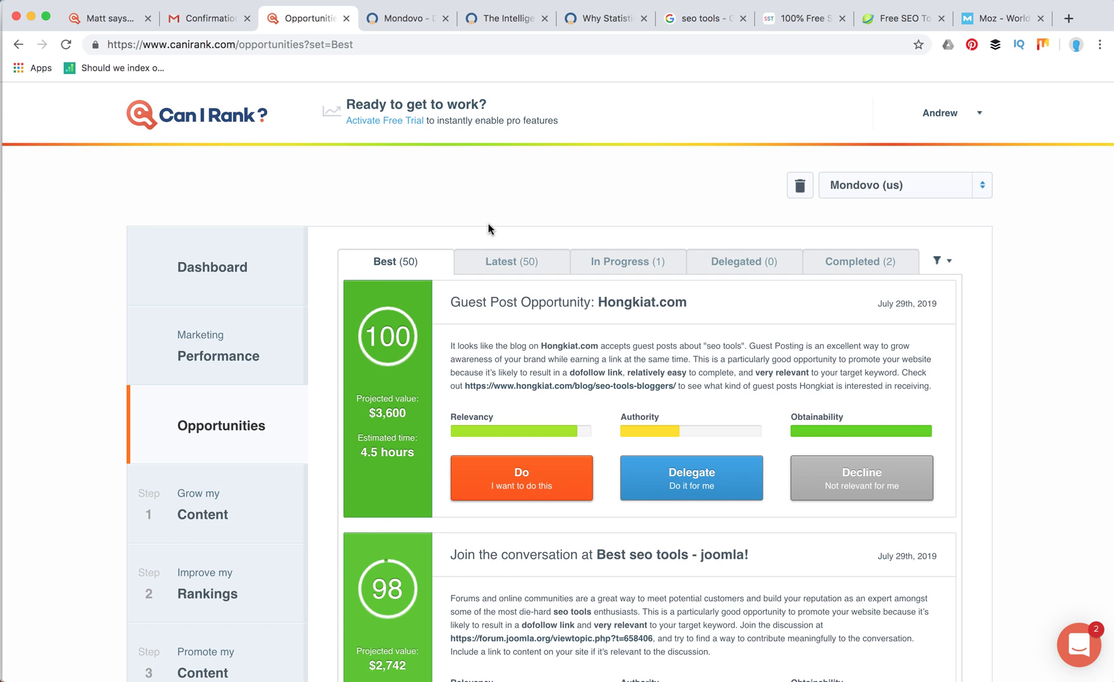
pyautogui.scroll(-3, 489, 226)
pyautogui.scroll(2, 490, 225)
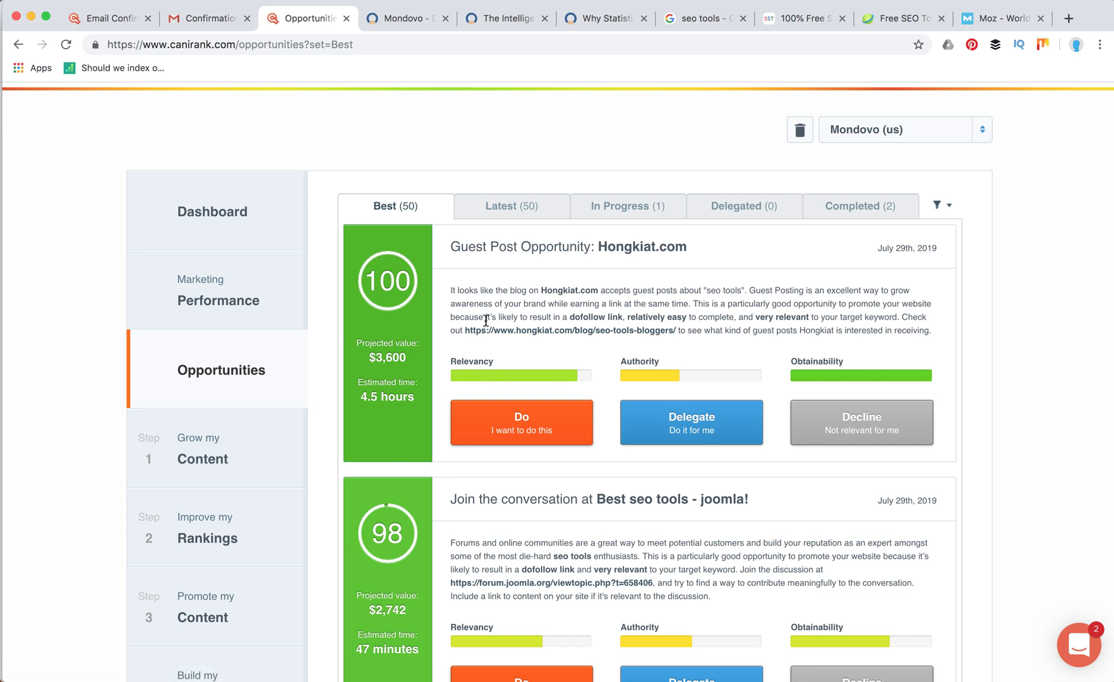
pyautogui.scroll(-5, 486, 321)
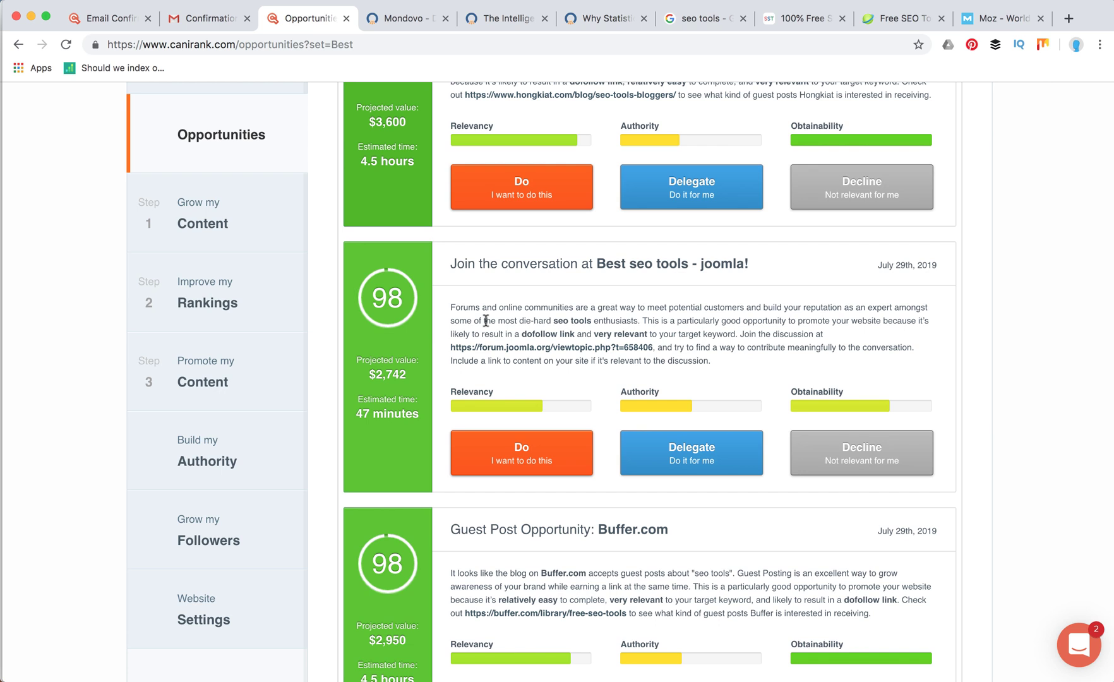
pyautogui.scroll(-15, 486, 320)
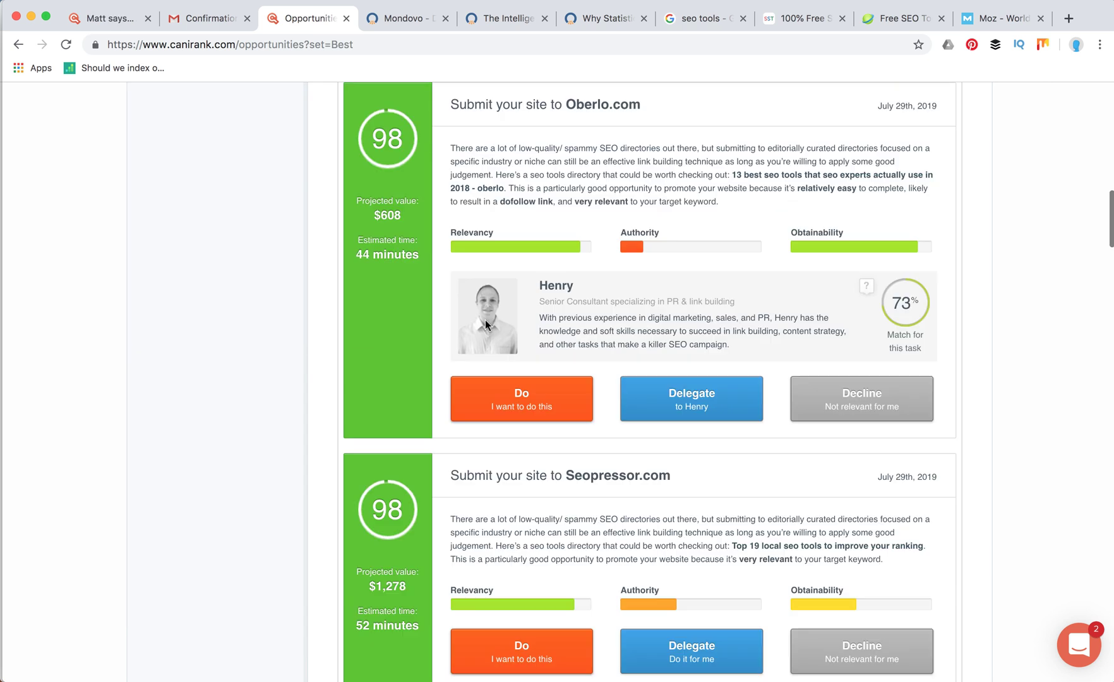
pyautogui.scroll(20, 484, 324)
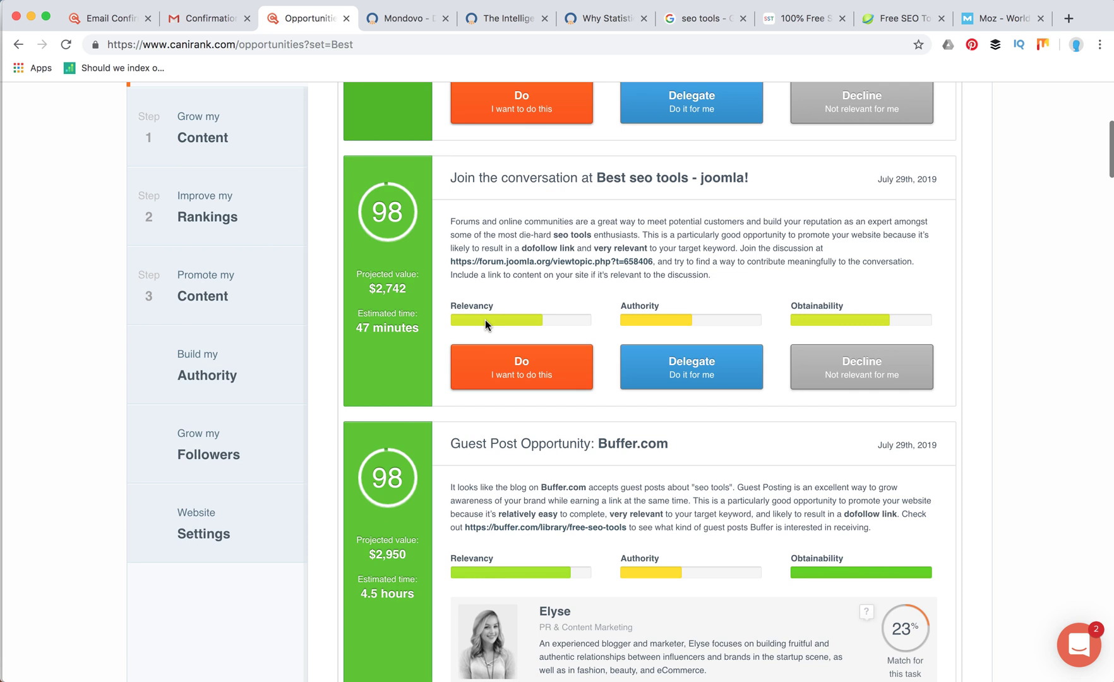
pyautogui.scroll(5, 485, 319)
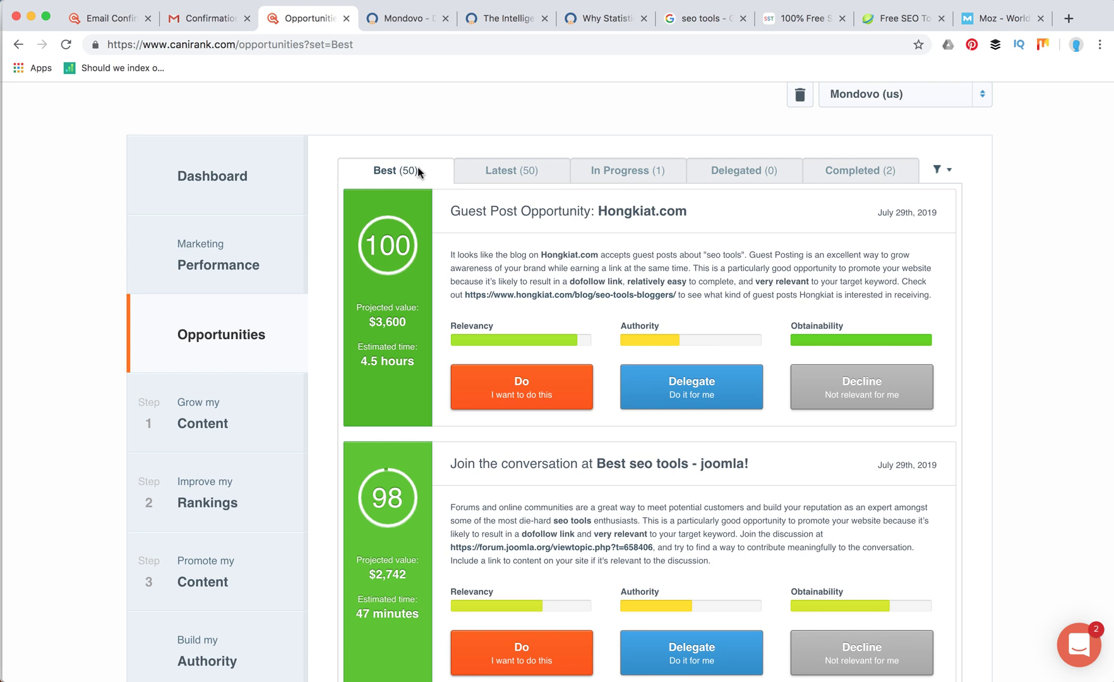
pyautogui.click(635, 179)
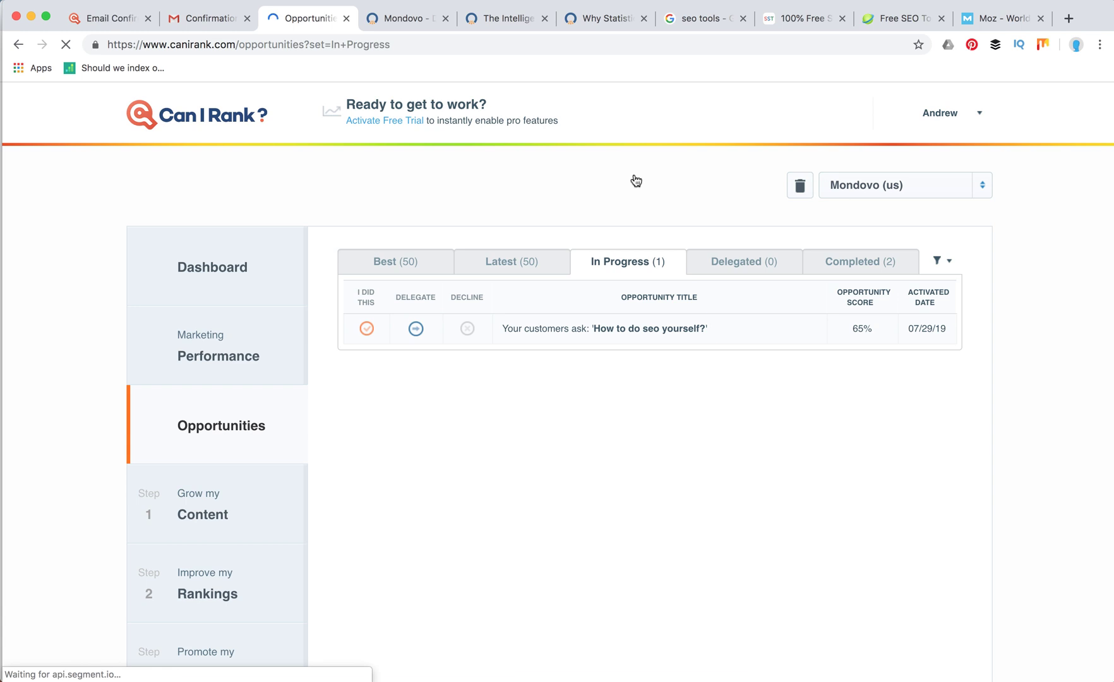
pyautogui.click(750, 271)
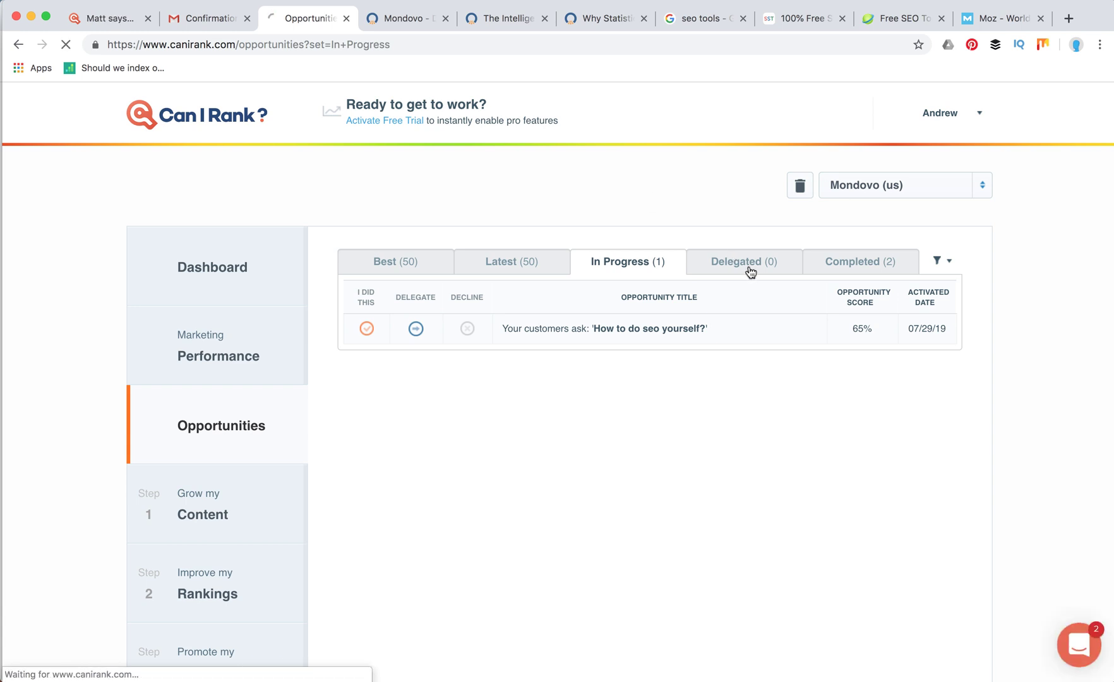
pyautogui.click(375, 265)
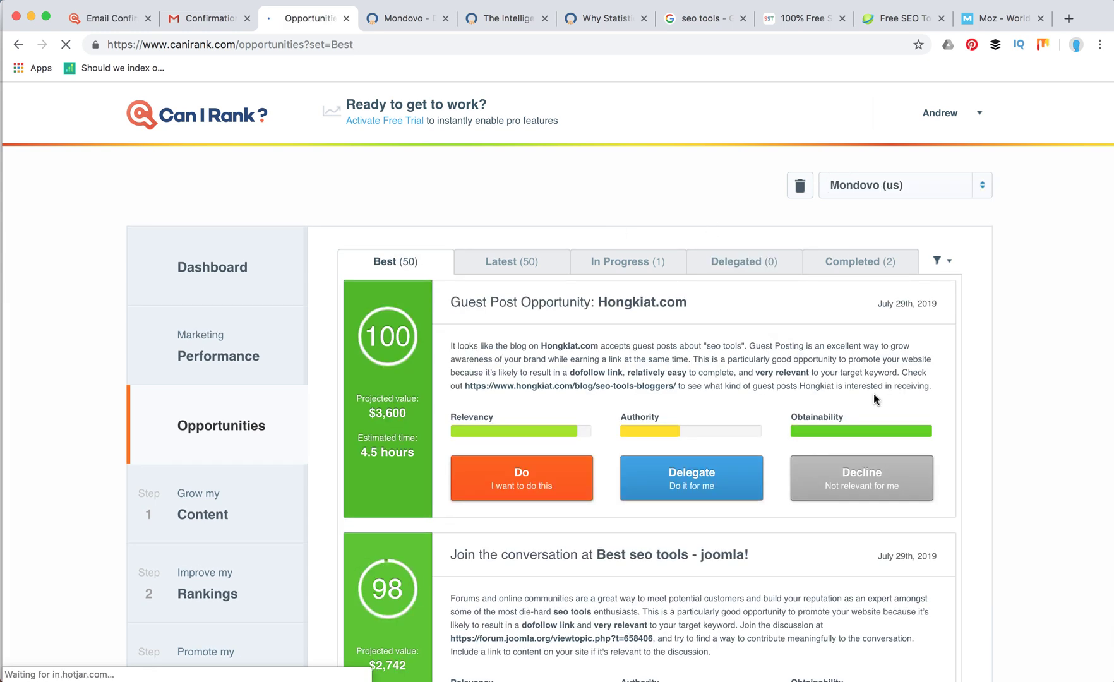
pyautogui.scroll(-5, 873, 399)
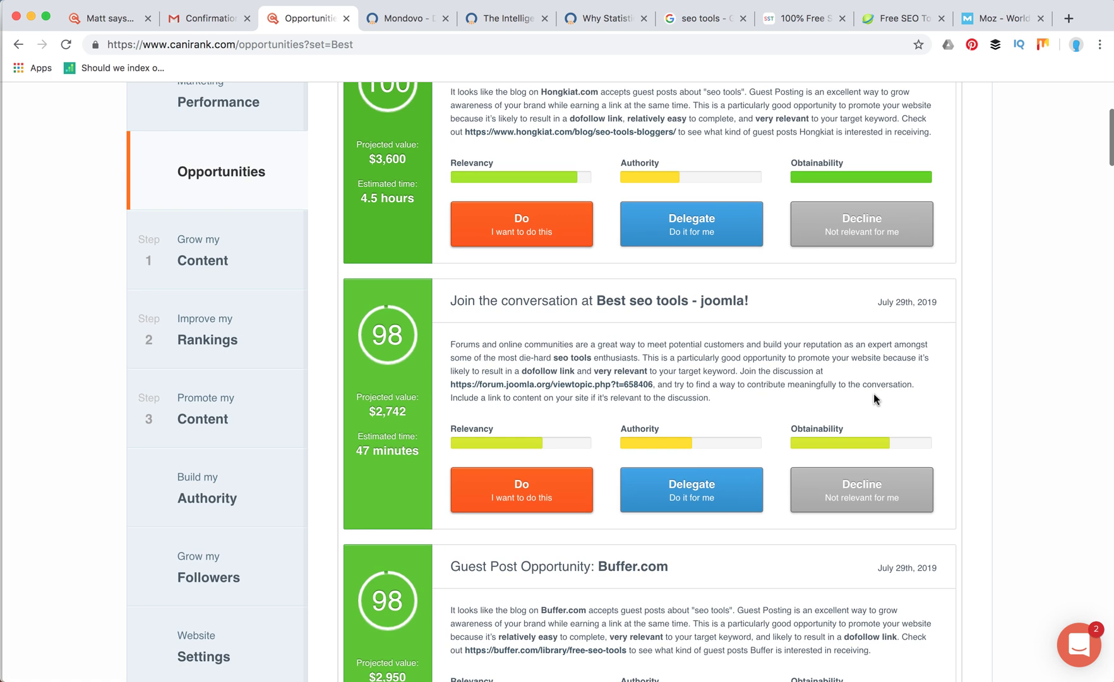
pyautogui.scroll(-10, 874, 394)
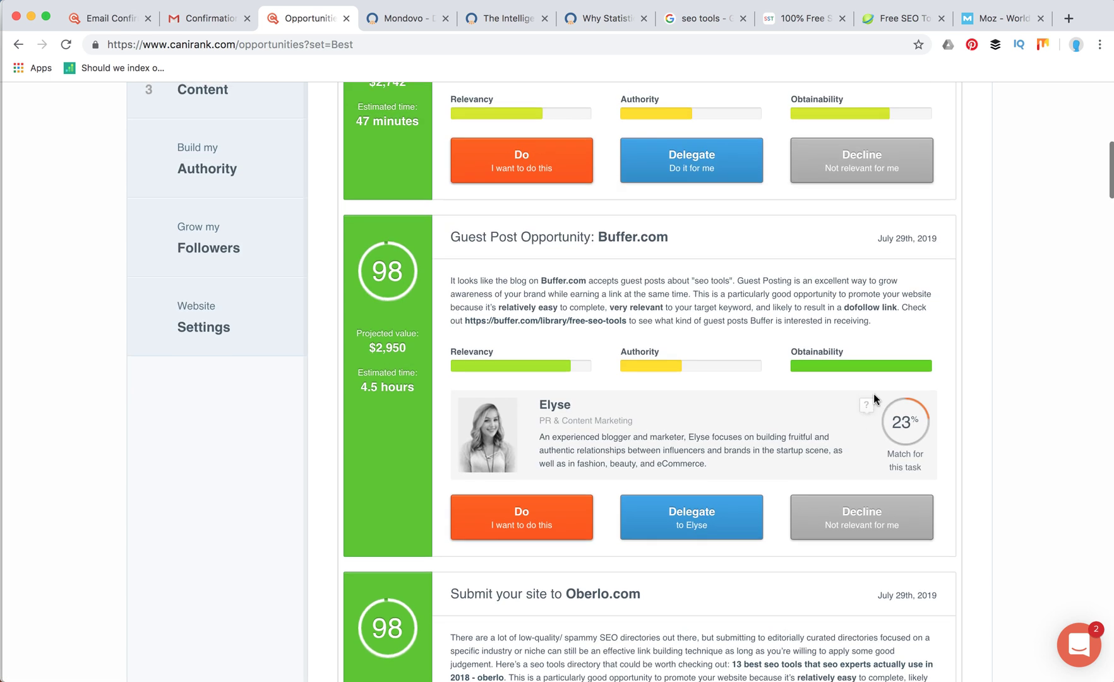
pyautogui.scroll(-10, 874, 398)
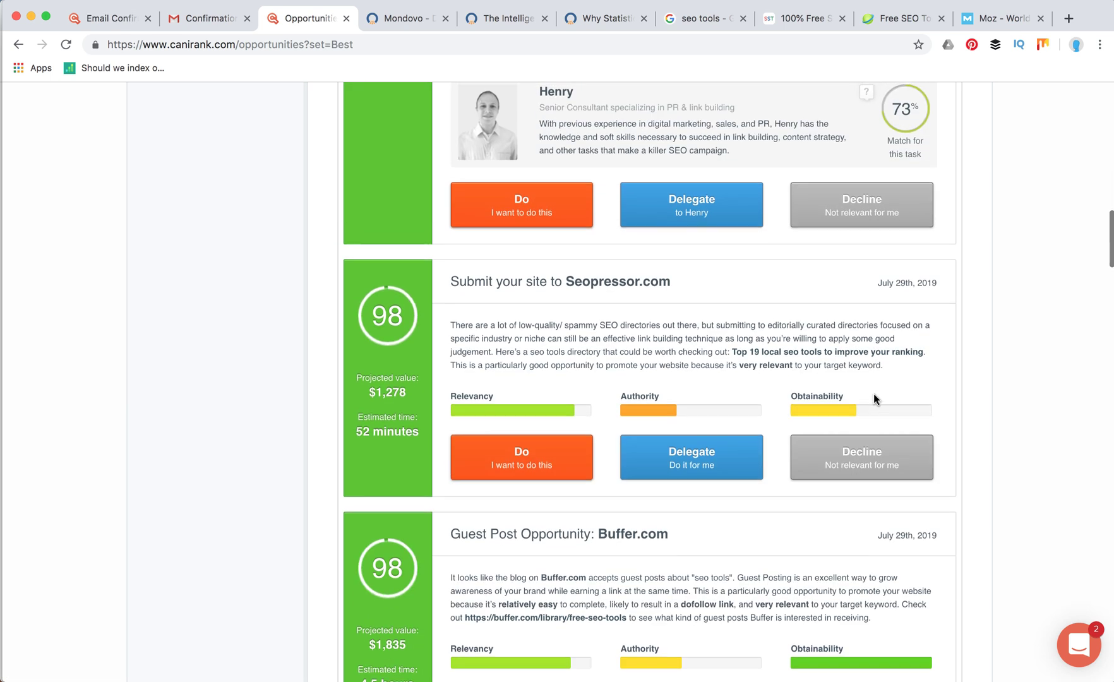
pyautogui.scroll(1, 874, 393)
pyautogui.scroll(-3, 875, 399)
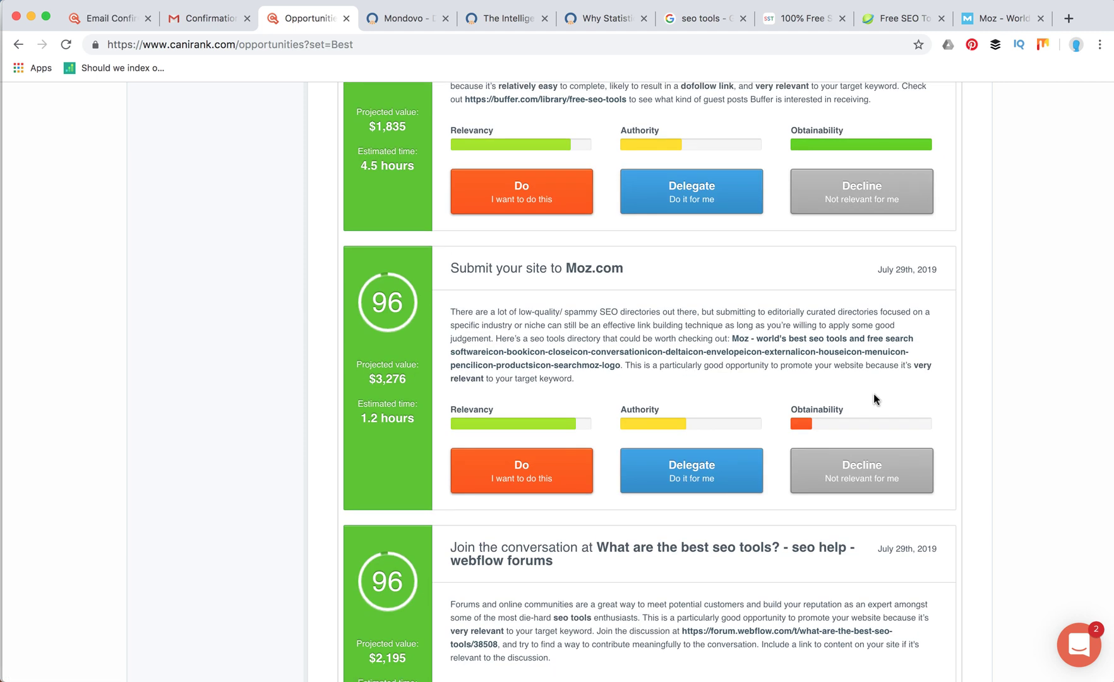
pyautogui.scroll(-7, 874, 393)
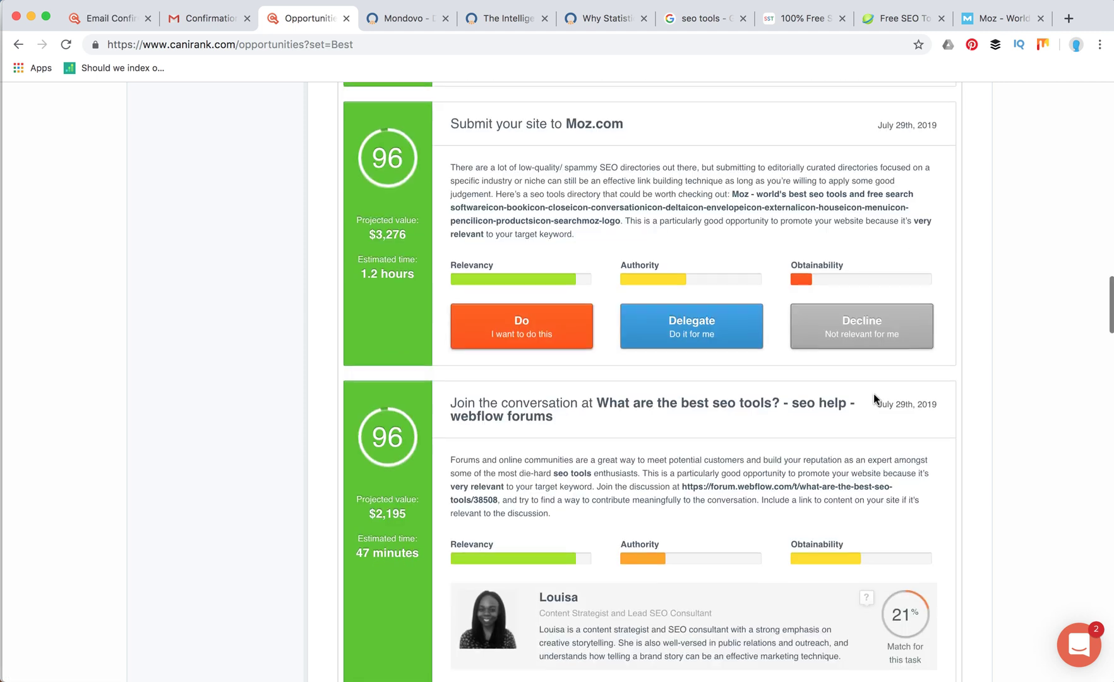